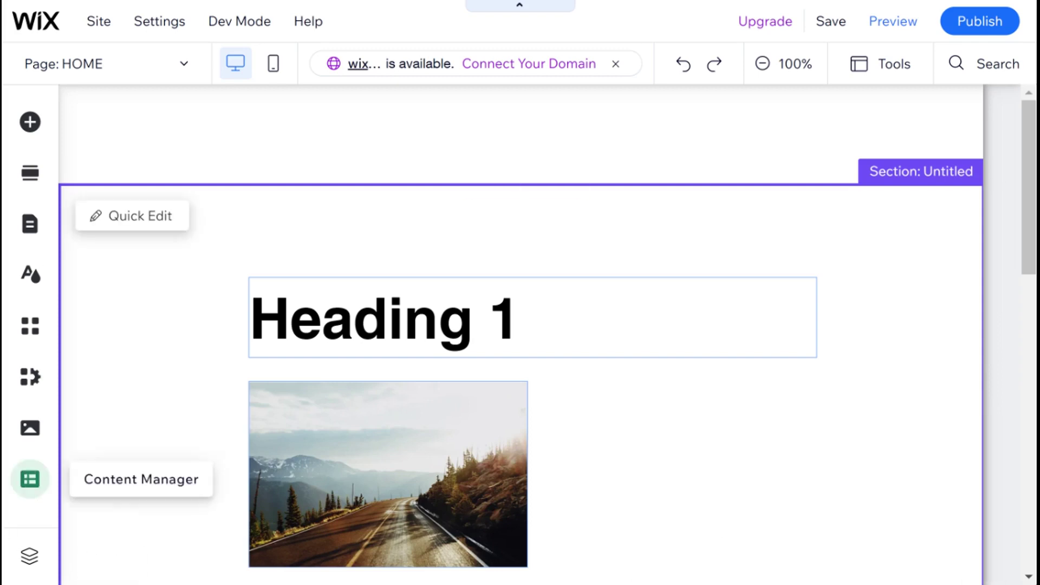
Create a multiple-item content collection named Test Collection and close its table view.
left_click(30, 479)
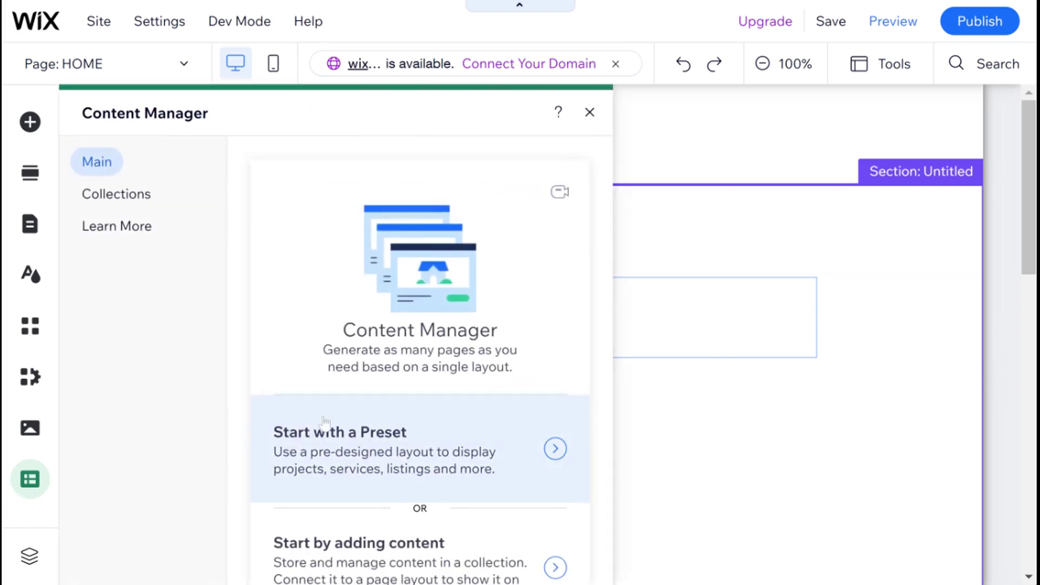
scroll(325, 424, "down", 1)
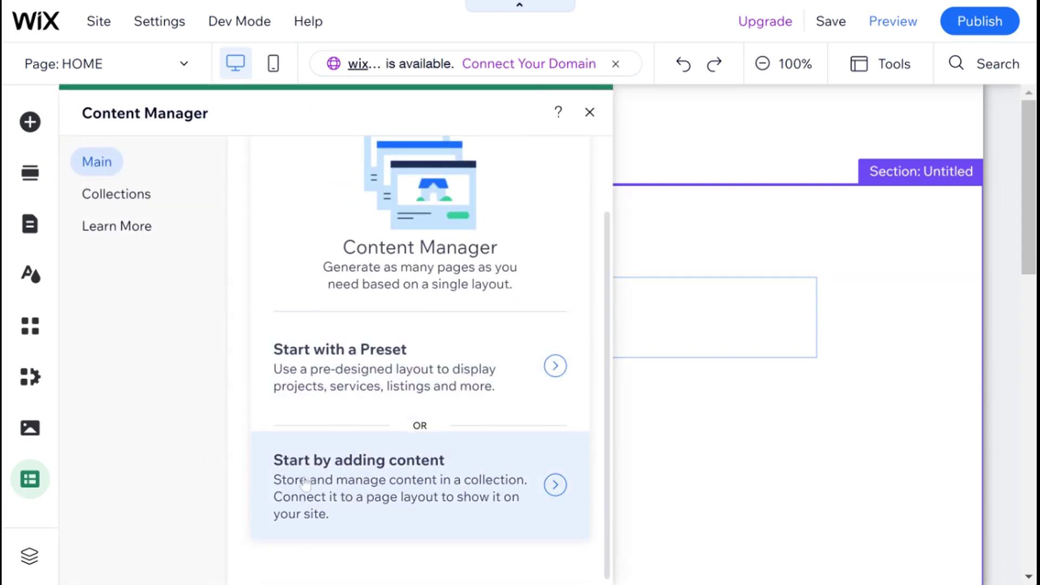
left_click(398, 480)
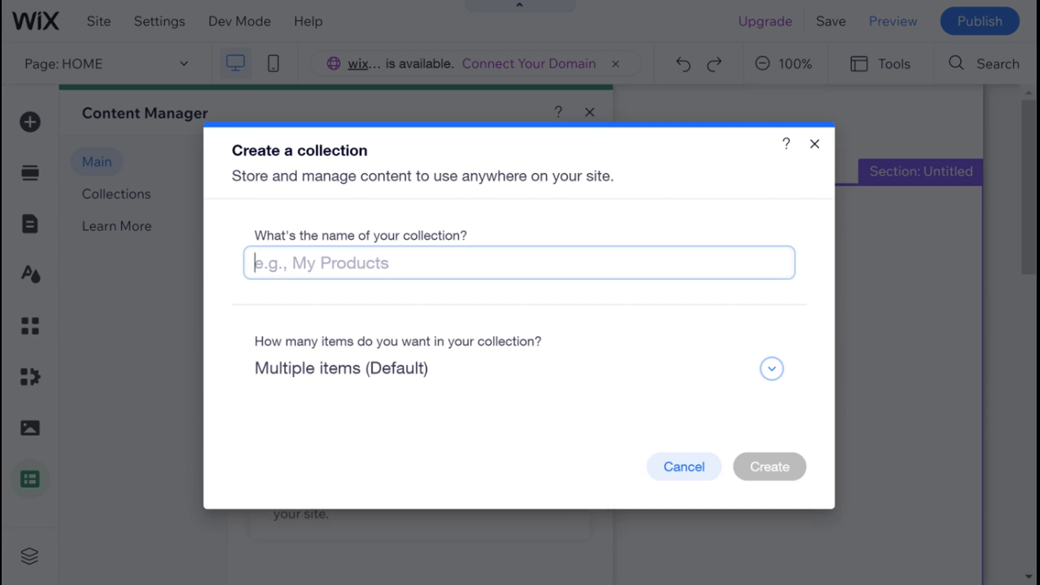
type("Test Collection")
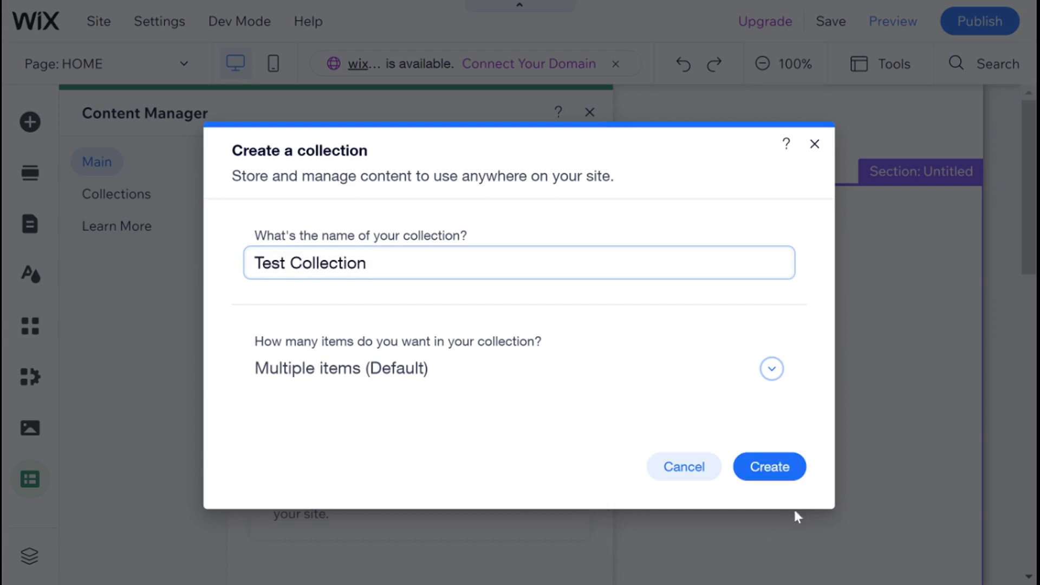
left_click(791, 466)
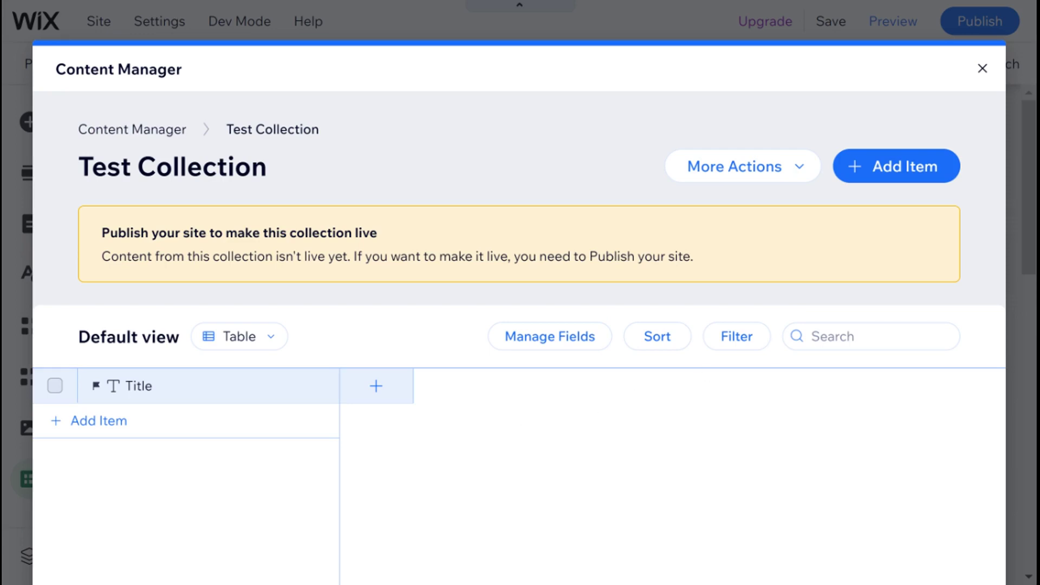
left_click(982, 69)
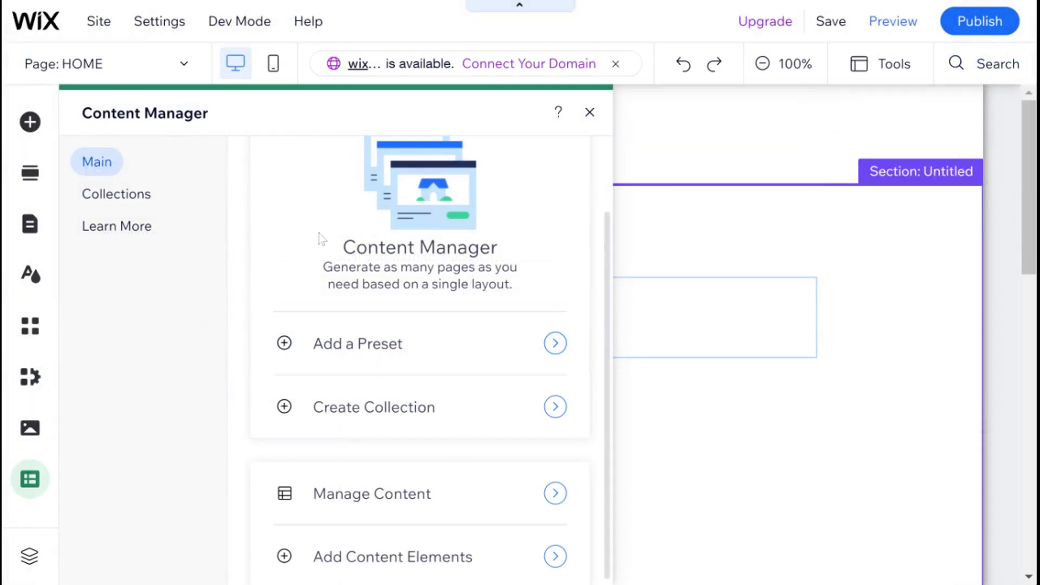
Add a Dataset content element to the HOME page and place it near the section's upper right corner, beside the heading.
scroll(323, 241, "down", 1)
scroll(462, 446, "up", 3)
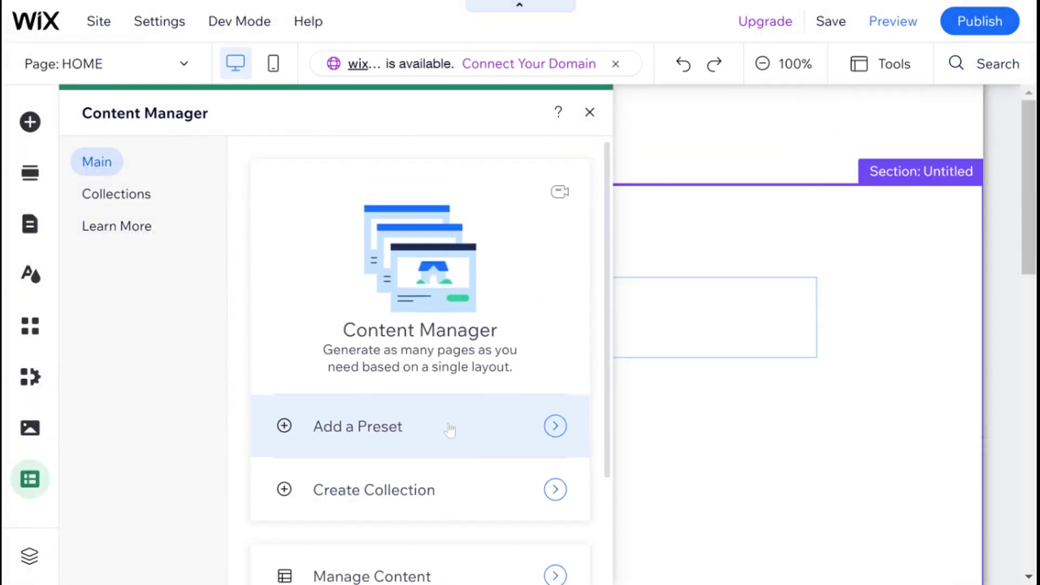
scroll(446, 426, "down", 3)
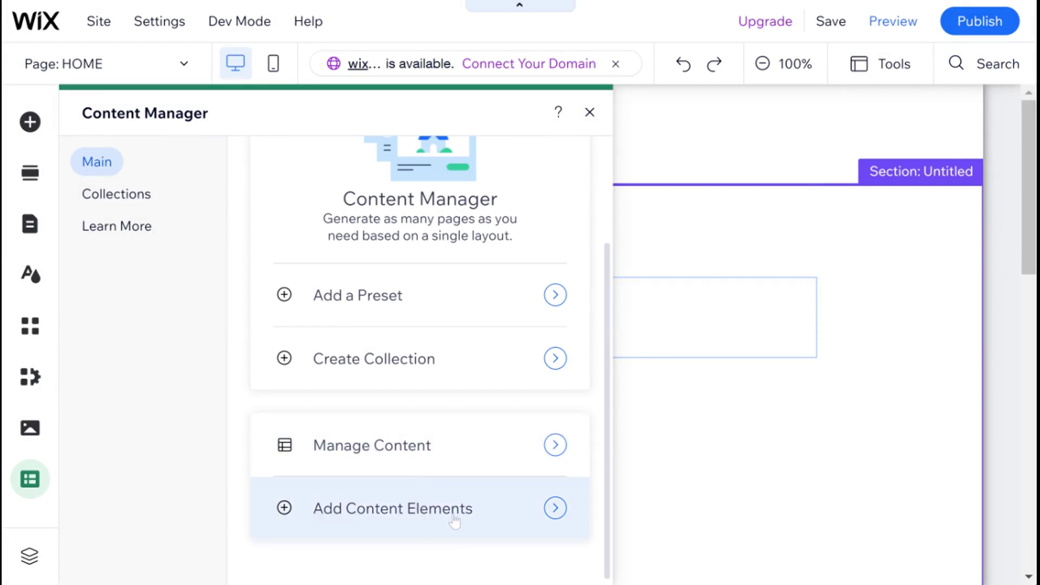
left_click(401, 514)
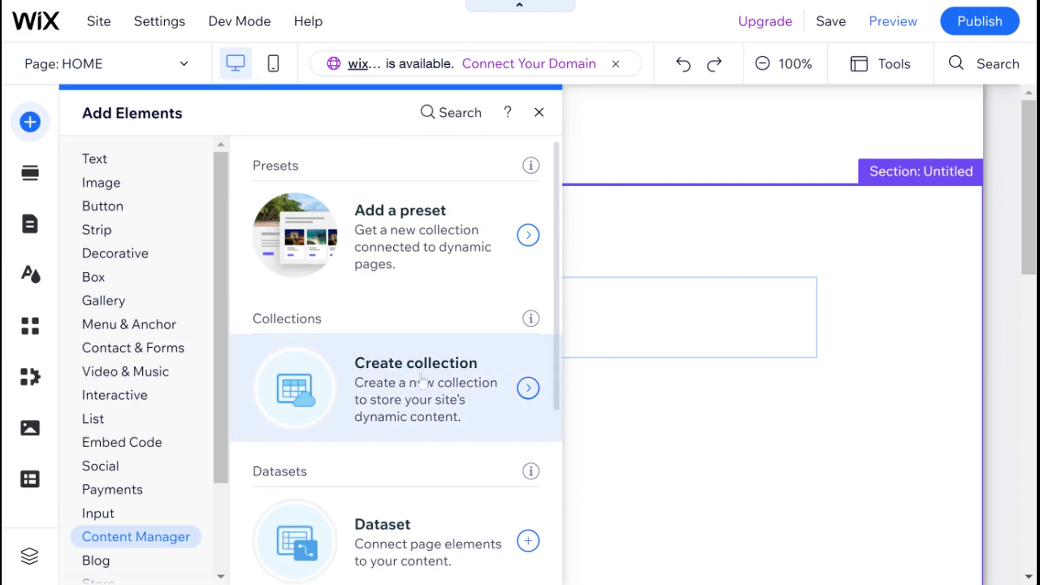
scroll(341, 264, "down", 3)
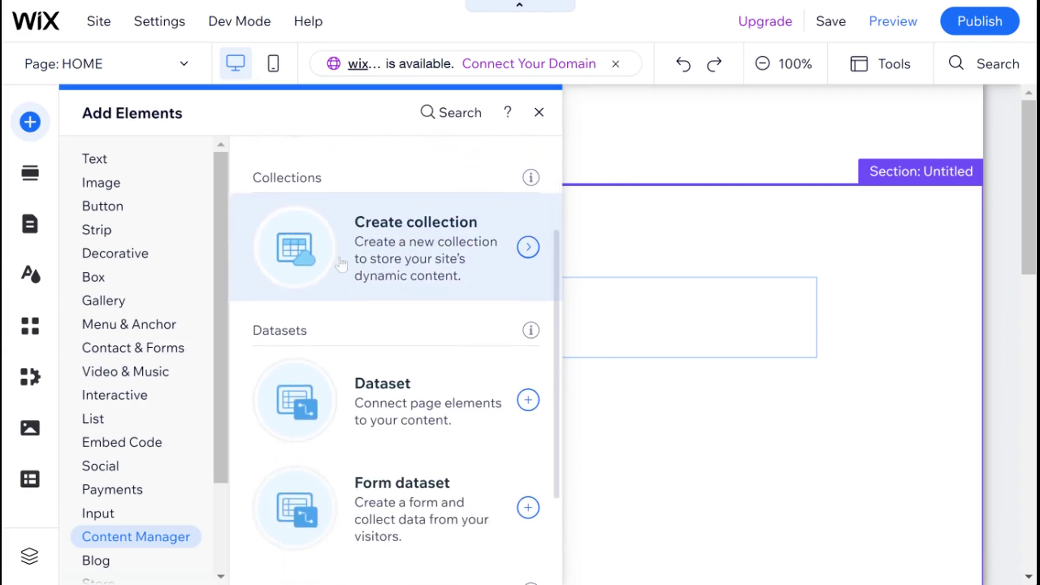
scroll(341, 263, "down", 3)
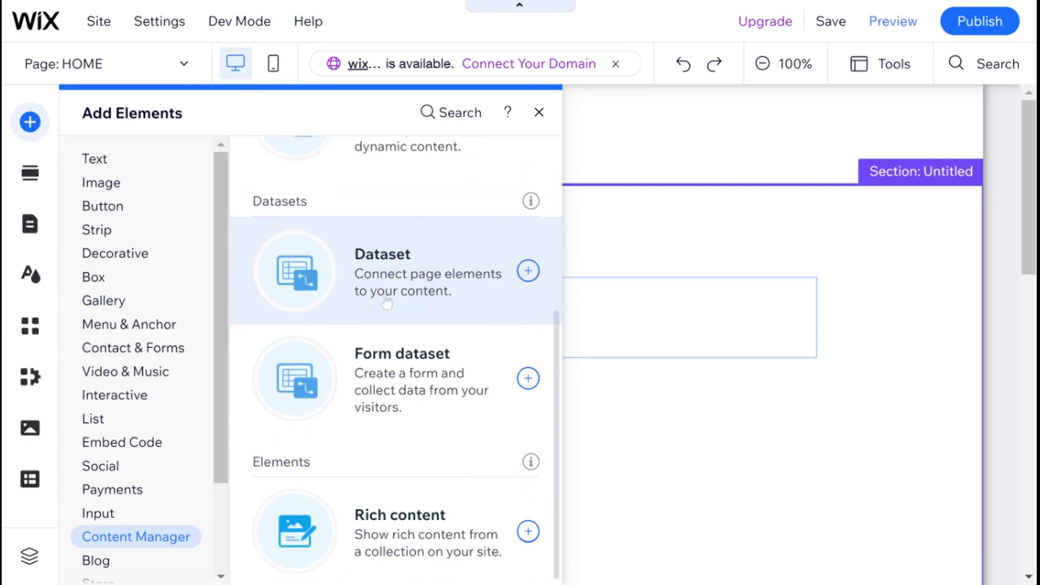
left_click(378, 278)
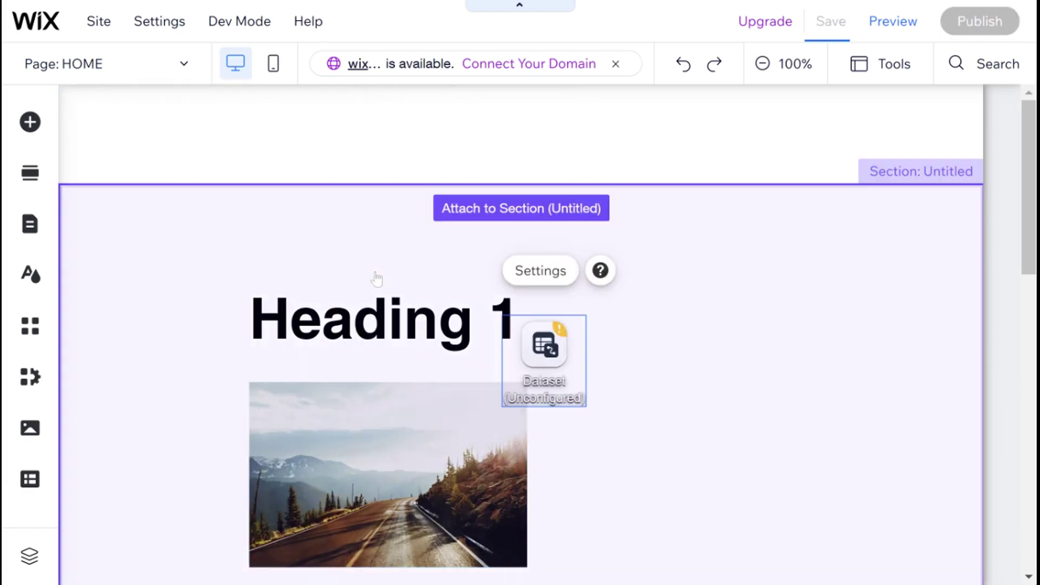
left_click_drag(549, 354, 865, 251)
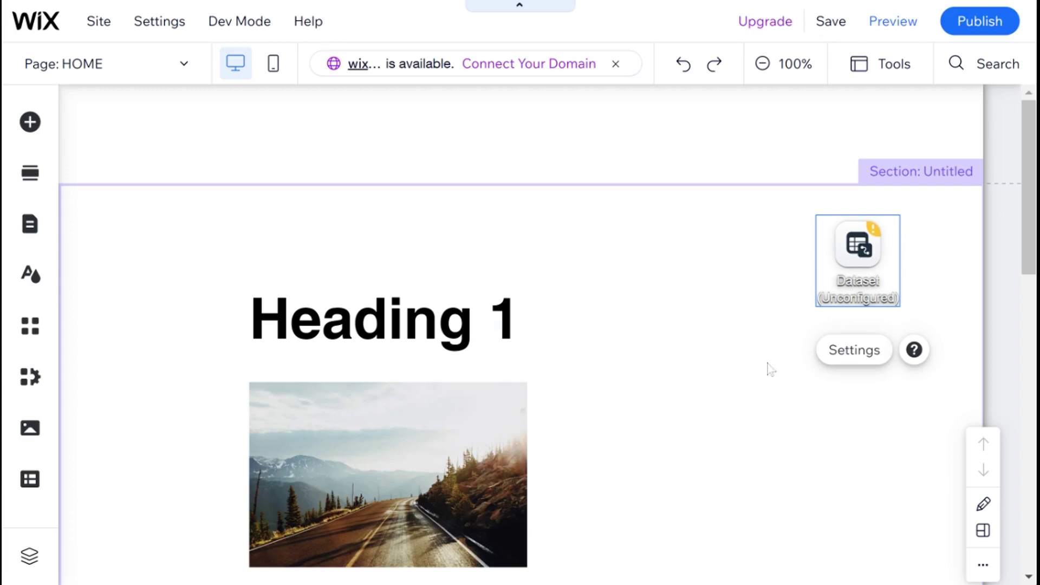
Connect the new dataset to Test Collection in its settings.
left_click(854, 351)
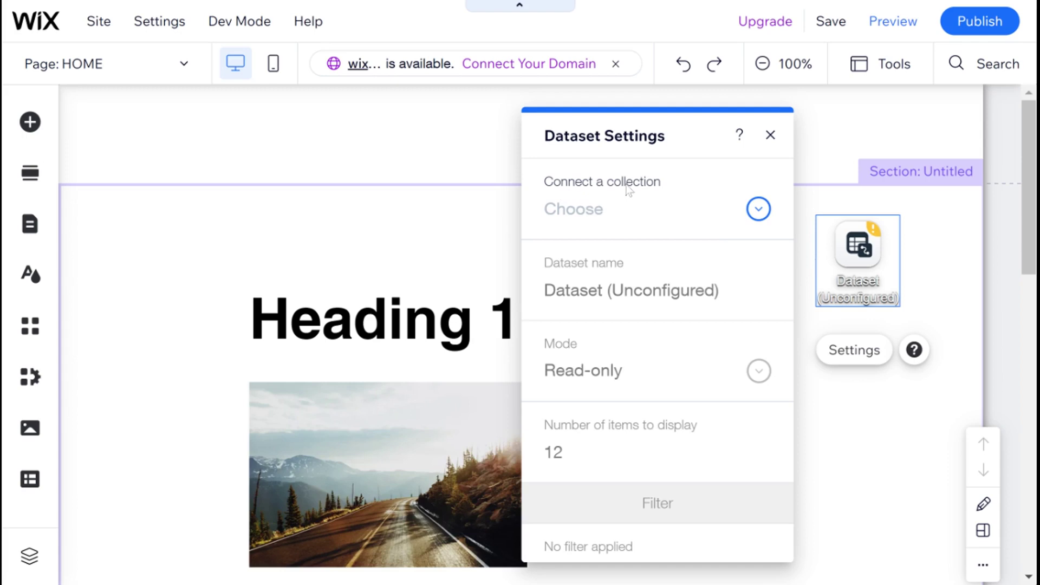
left_click(757, 216)
left_click(626, 286)
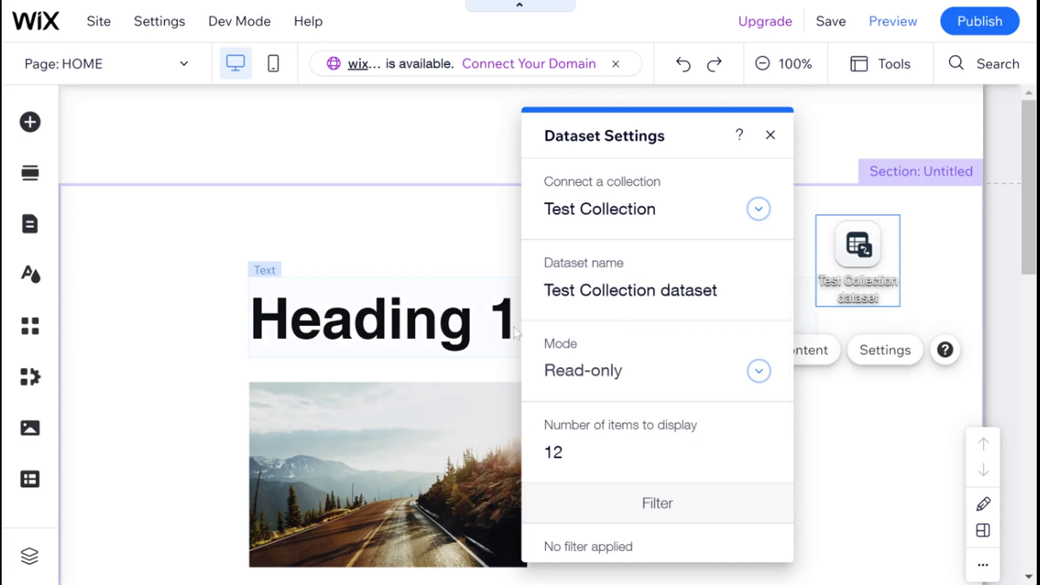
left_click(758, 209)
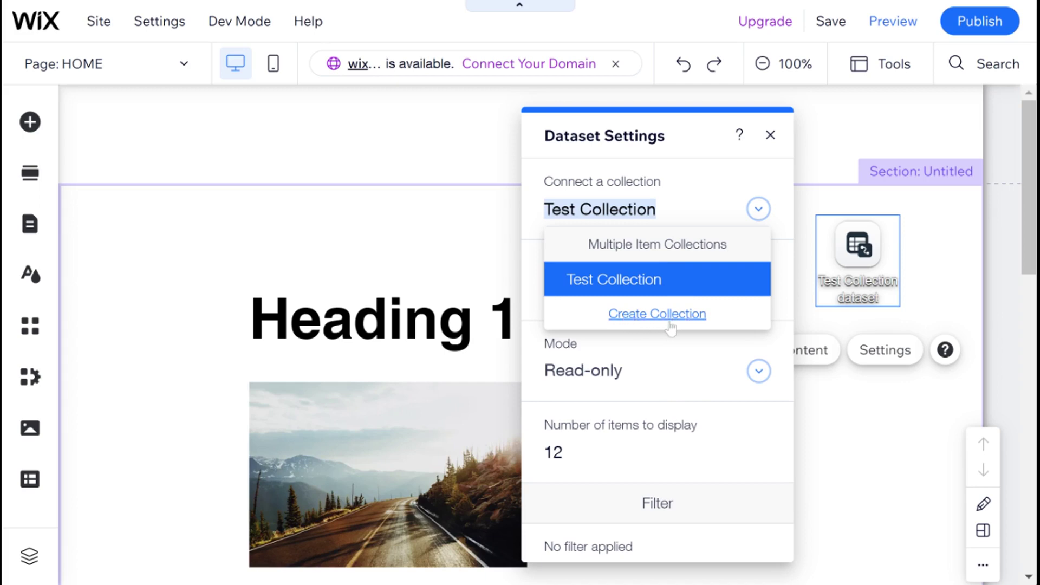
left_click(689, 158)
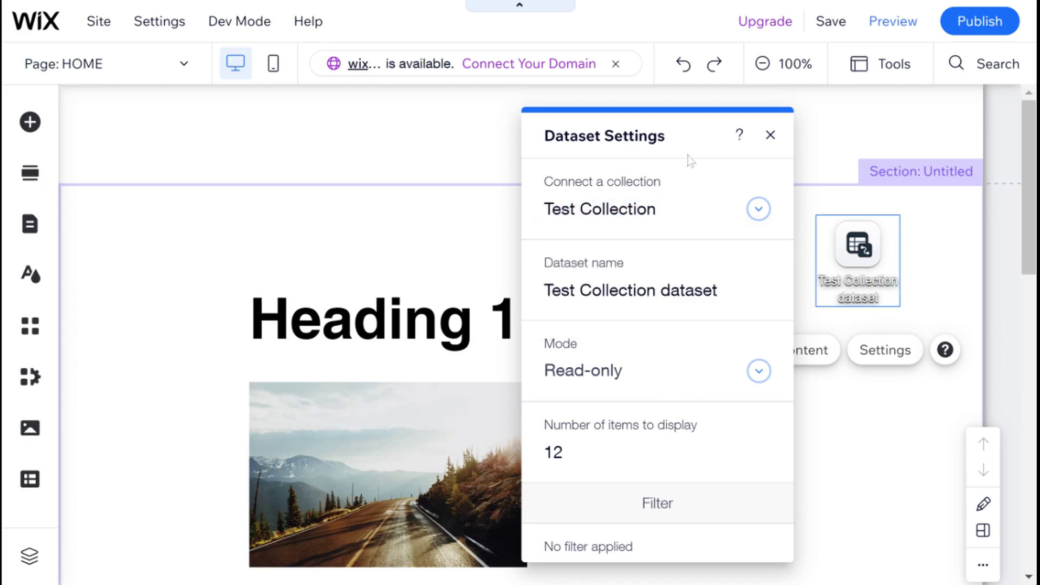
Rename the dataset as Test dataset.
left_click(556, 291)
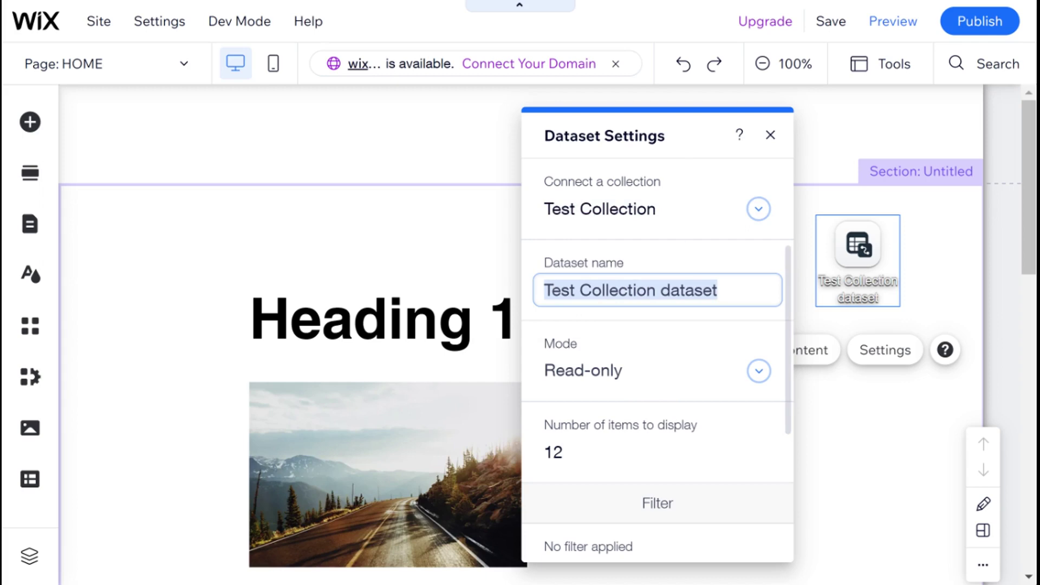
left_click(660, 290)
left_click(718, 290)
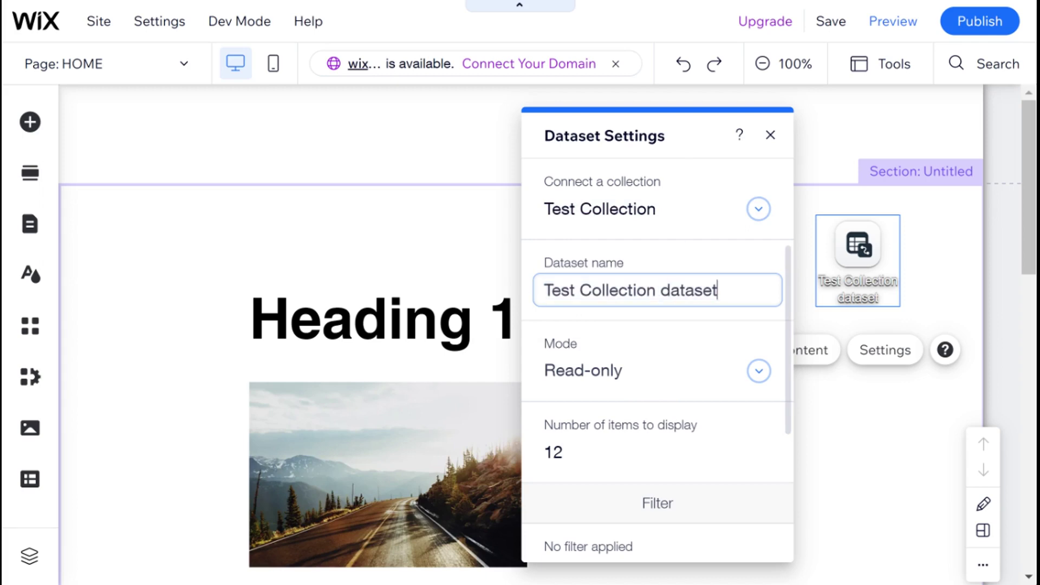
key("Left")
key("Left")
key("Left")
key("Left")
key("Left")
key("Left")
key("Left")
key("Left")
key("shift+Left")
key("shift+Left")
key("shift+Left")
key("shift+Left")
key("shift+Left")
key("shift+Left")
key("shift+Left")
key("shift+Left")
key("shift+Left")
key("shift+Left")
key("BackSpace")
key("BackSpace")
key("End")
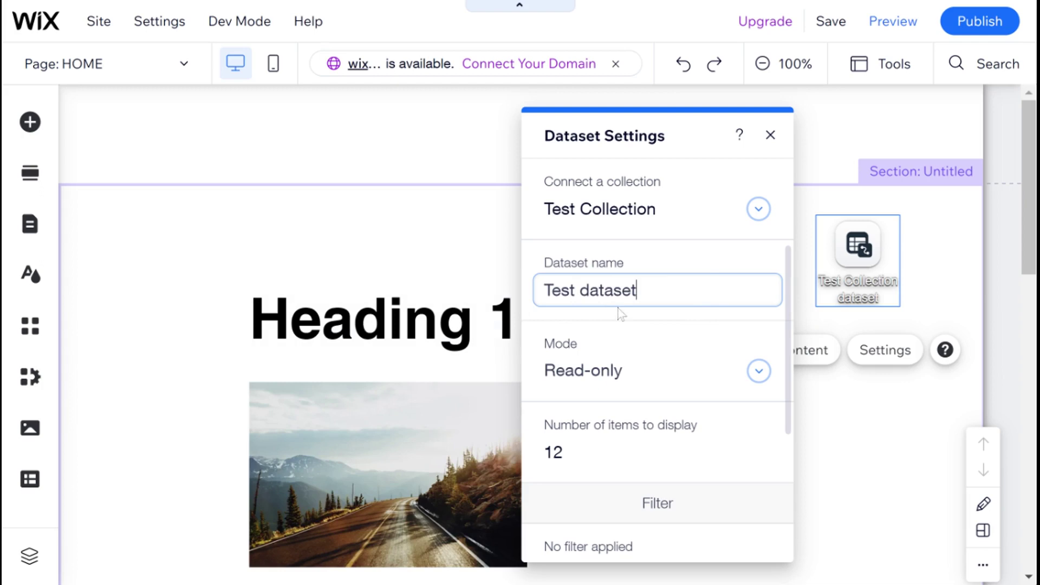
Review the dataset's mode choices and its number of items to display setting.
scroll(621, 315, "down", 1)
scroll(621, 314, "down", 2)
scroll(618, 331, "up", 2)
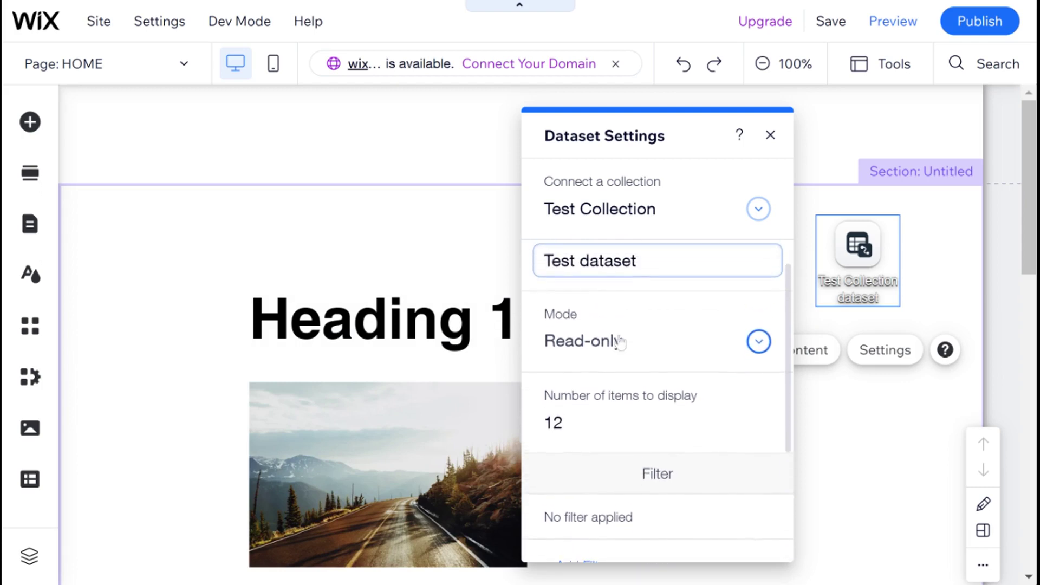
left_click(715, 349)
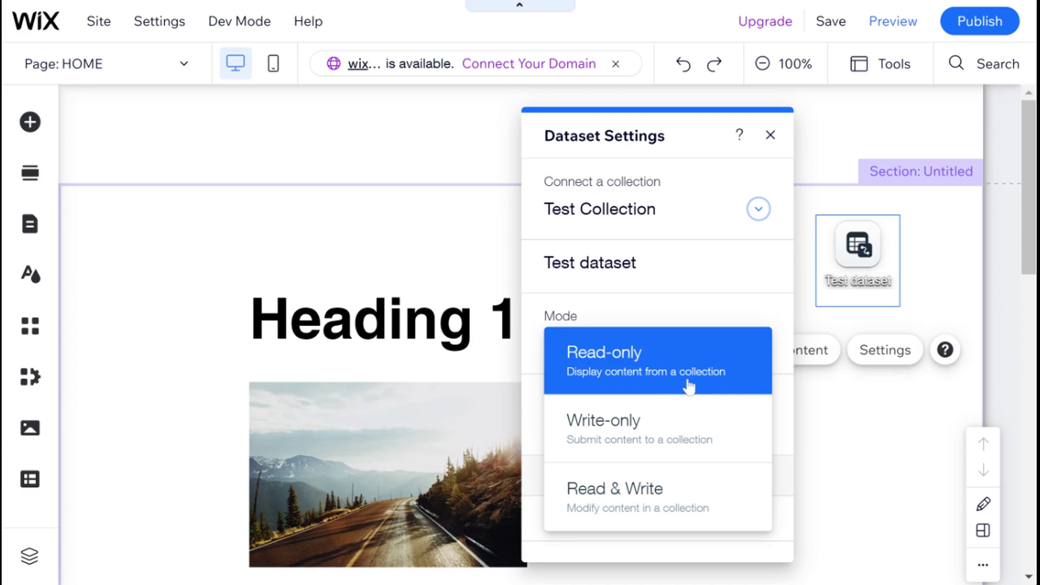
left_click(713, 306)
scroll(702, 331, "down", 2)
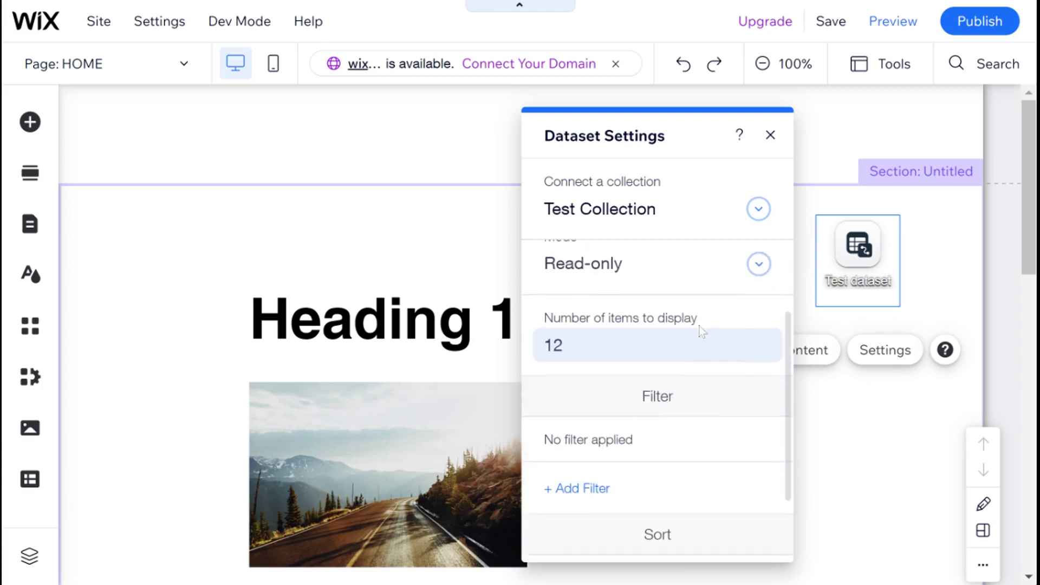
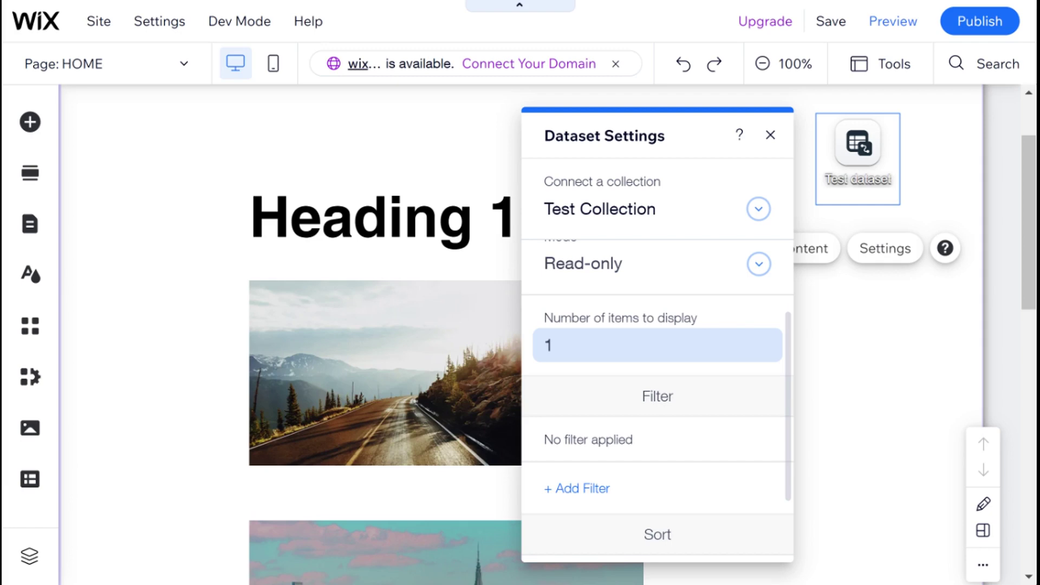
Examine the field, condition and value source options for a dataset filter, and close the filter form without adding one.
scroll(622, 318, "down", 2)
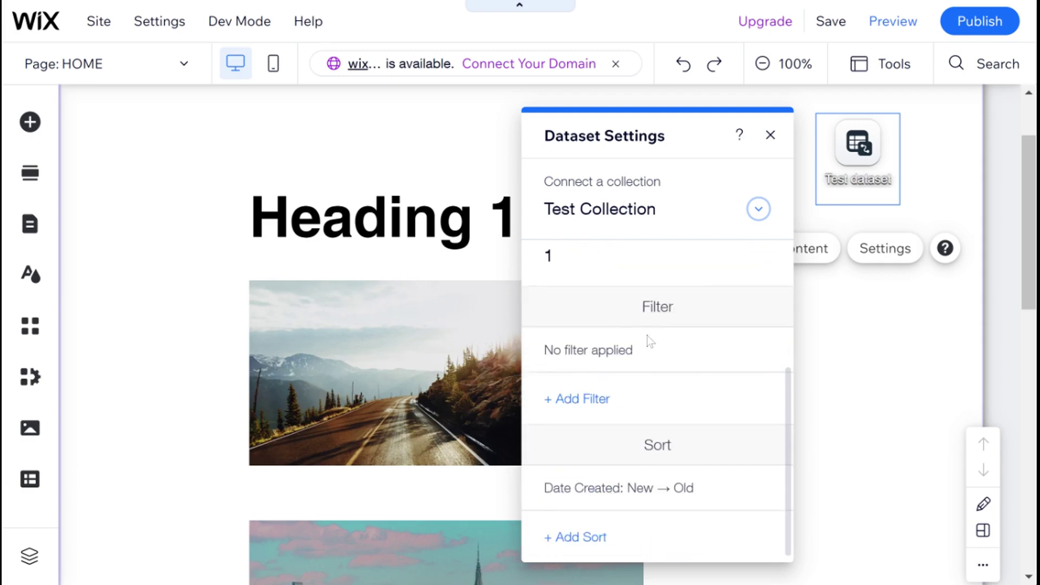
scroll(650, 341, "up", 1)
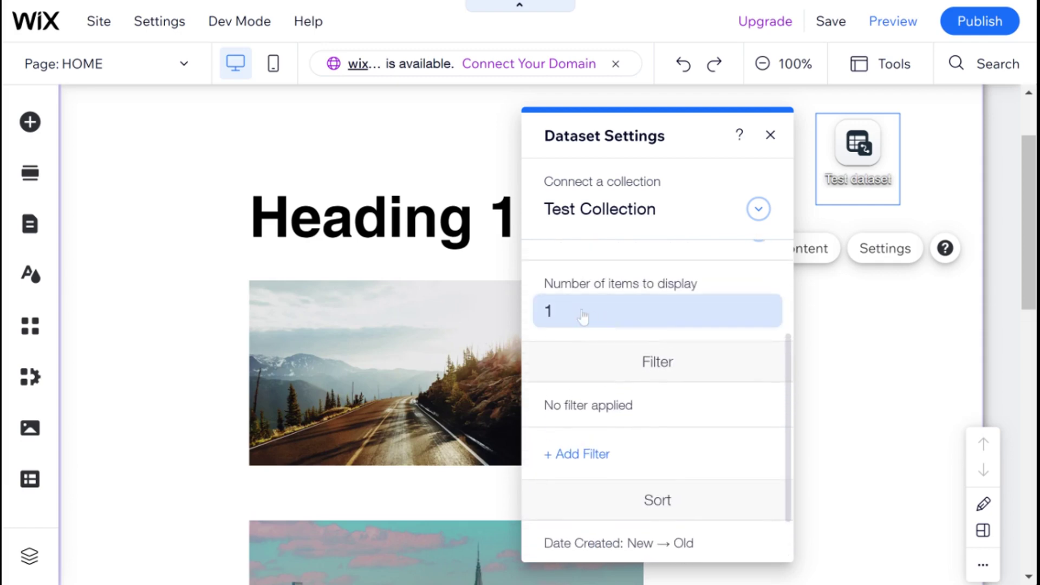
scroll(581, 313, "down", 1)
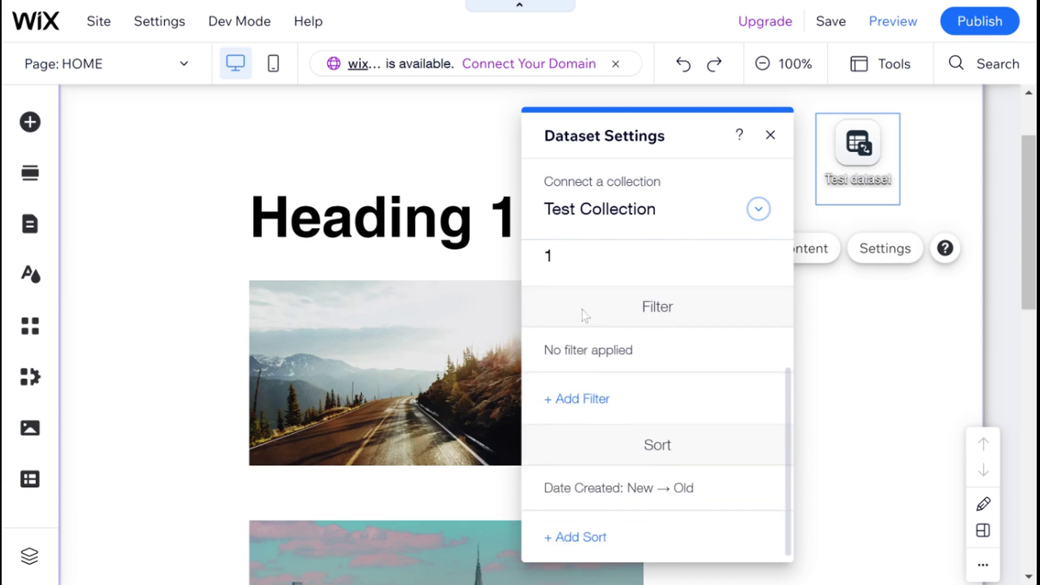
left_click(602, 407)
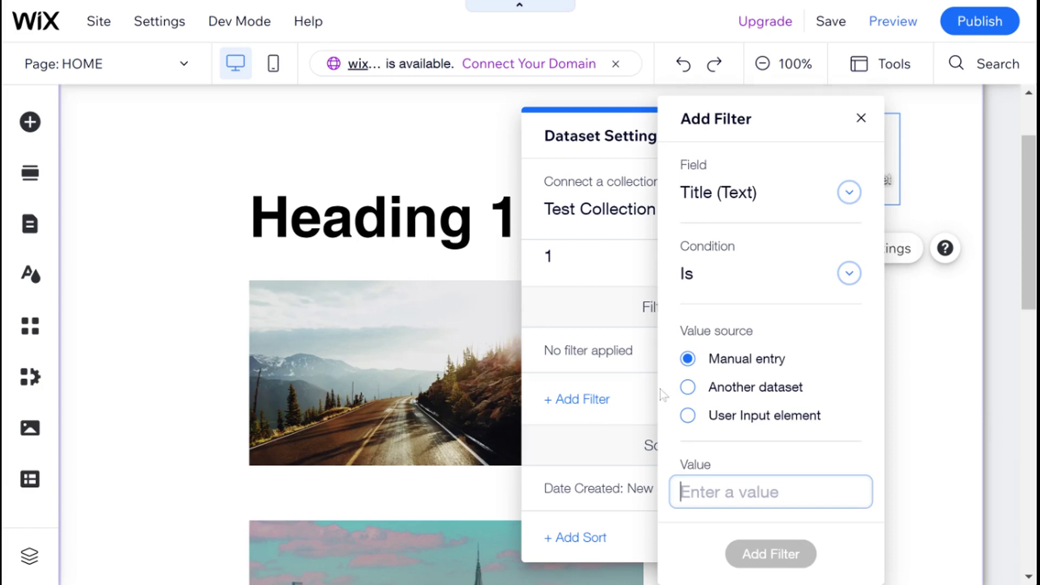
left_click(805, 192)
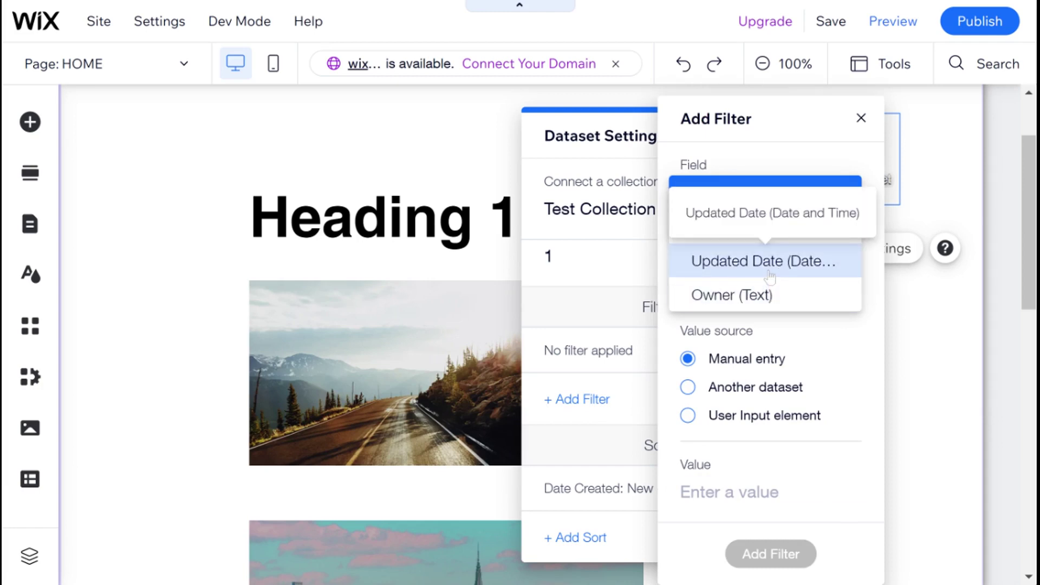
left_click(866, 349)
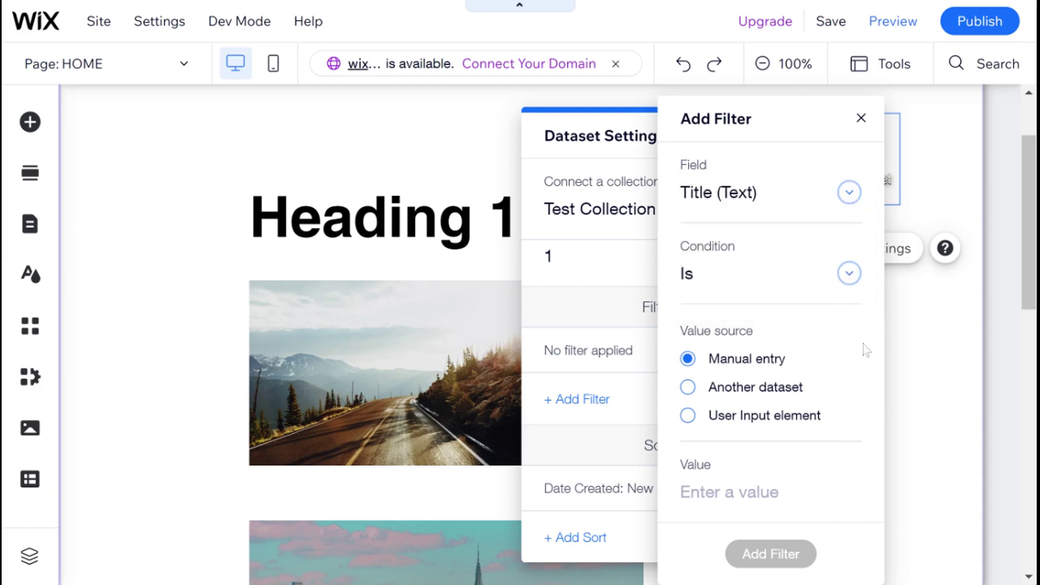
left_click(848, 273)
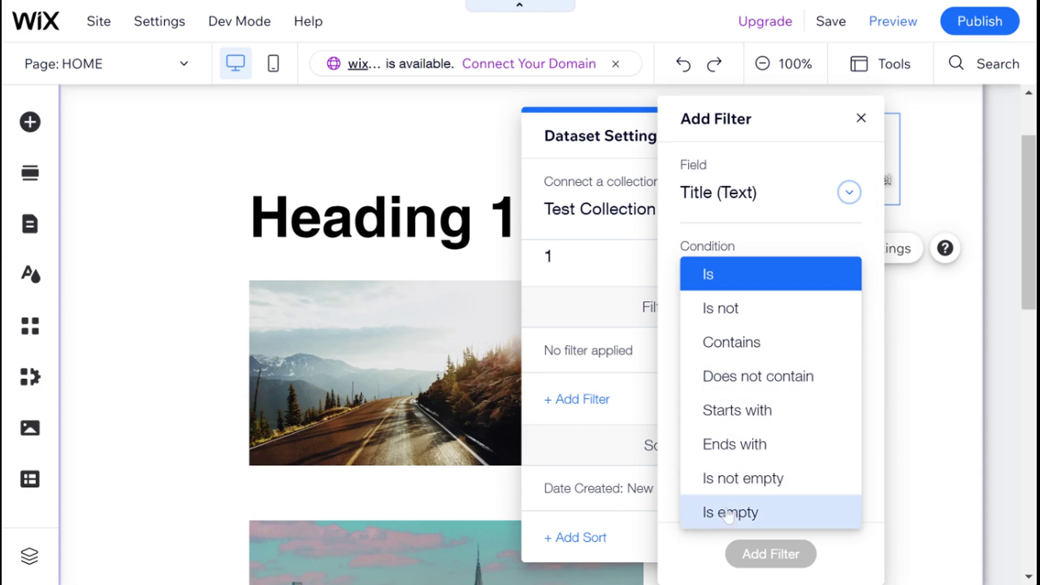
left_click(801, 214)
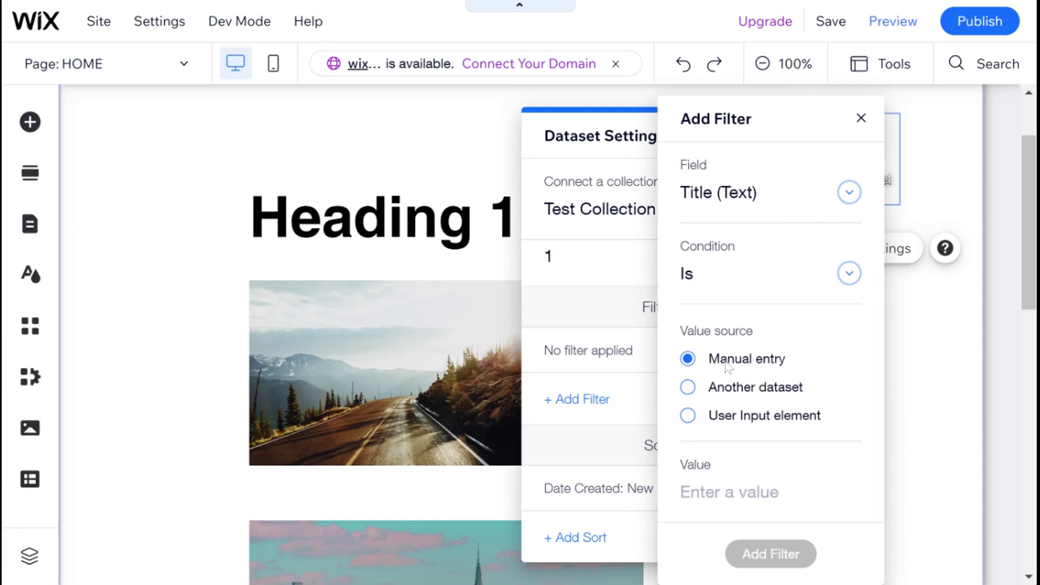
left_click(762, 506)
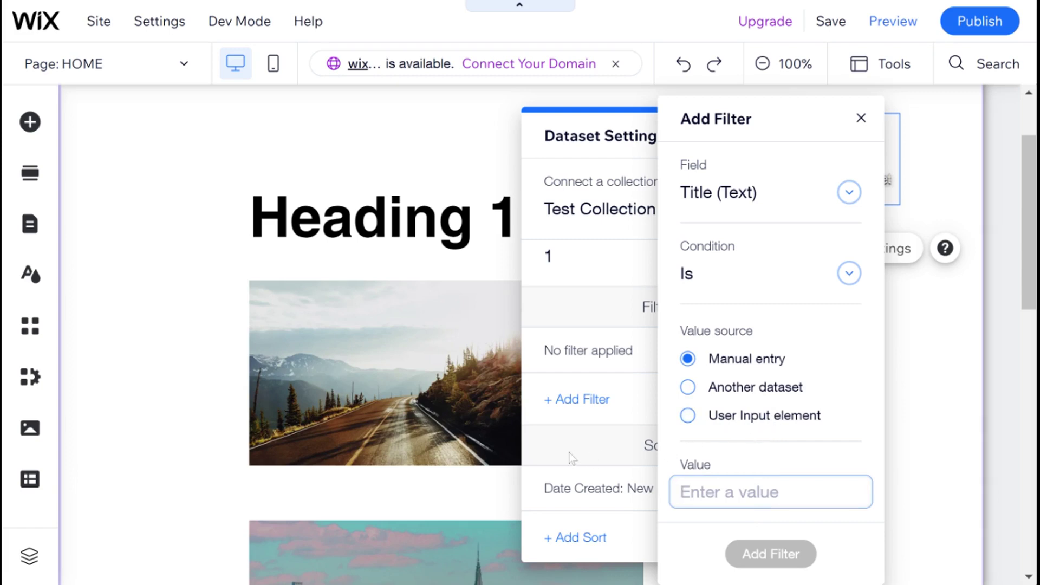
left_click(586, 451)
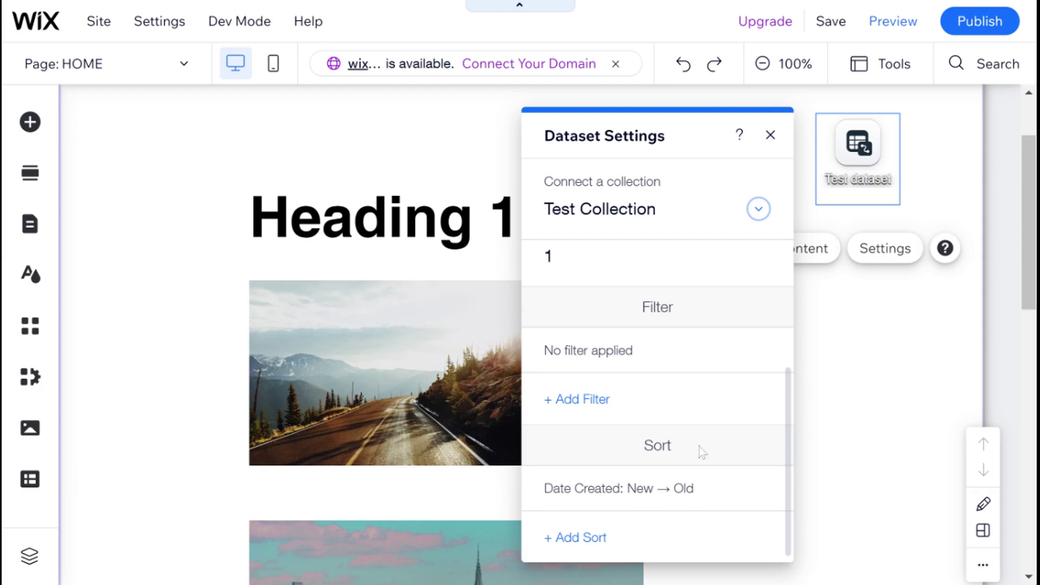
scroll(594, 291, "up", 2)
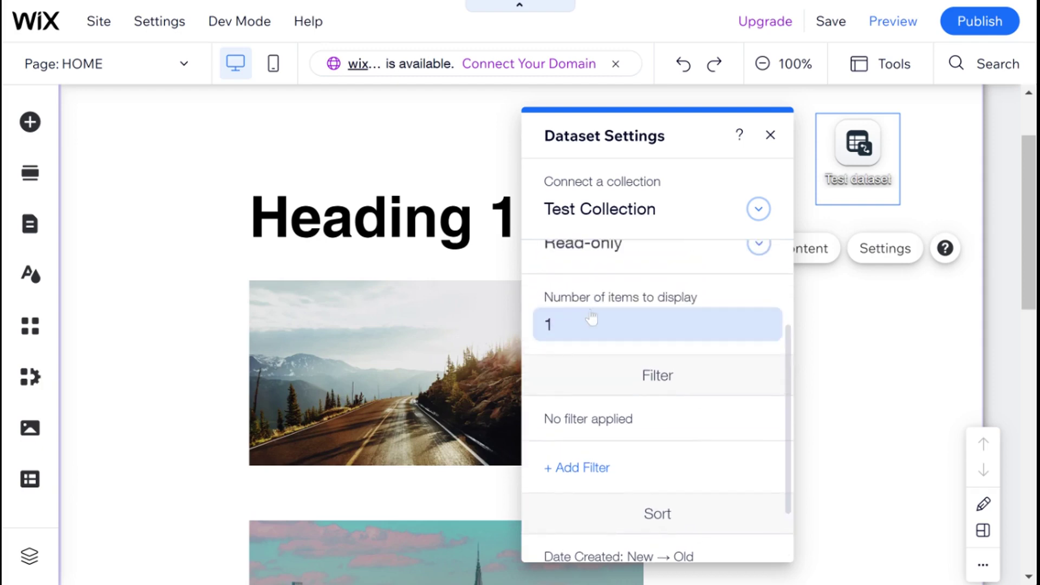
Examine the field and order options for a dataset sort, and close the sort form without adding one.
scroll(596, 327, "down", 2)
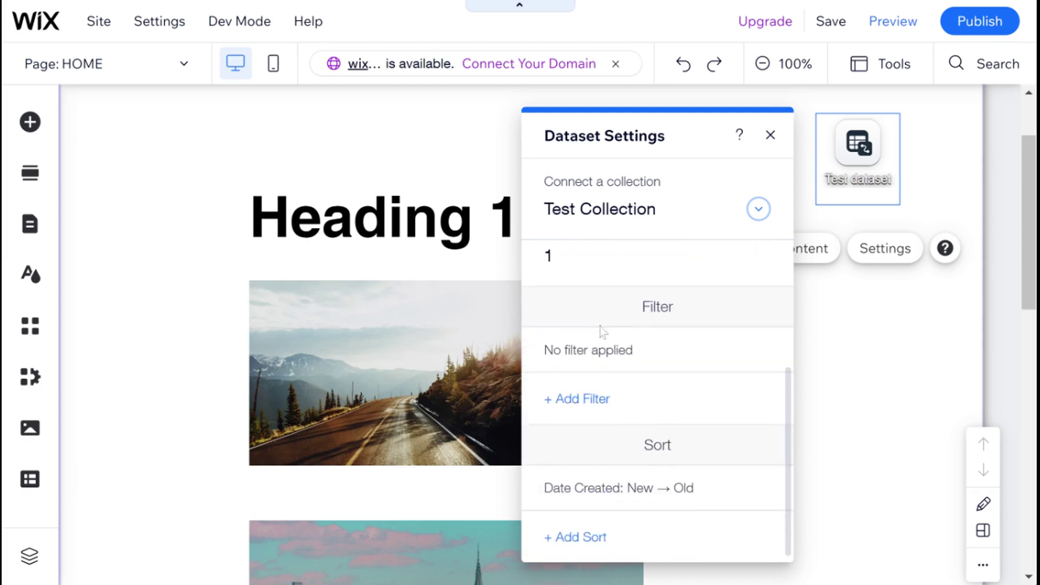
left_click(575, 538)
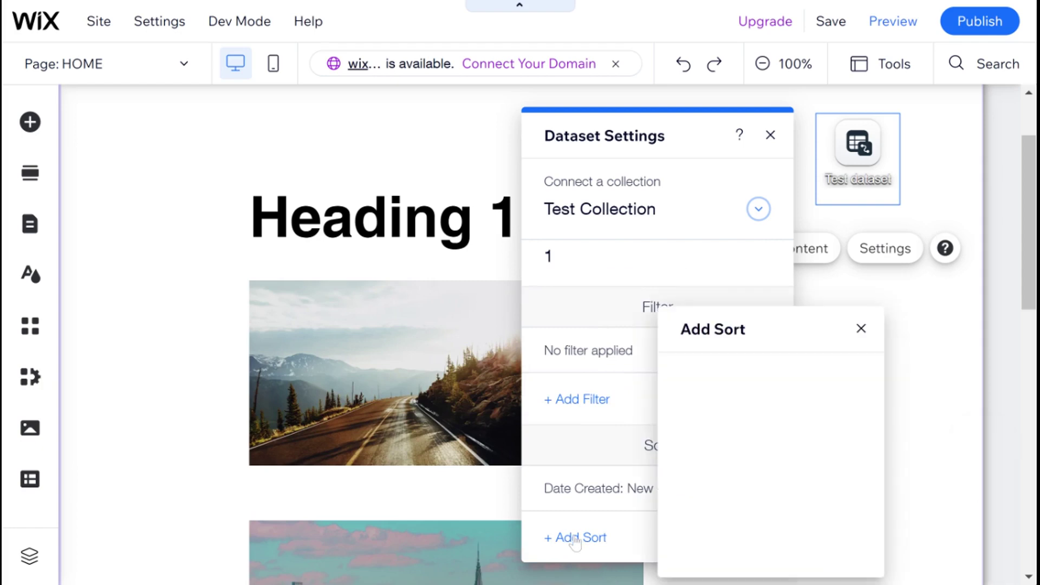
left_click(774, 405)
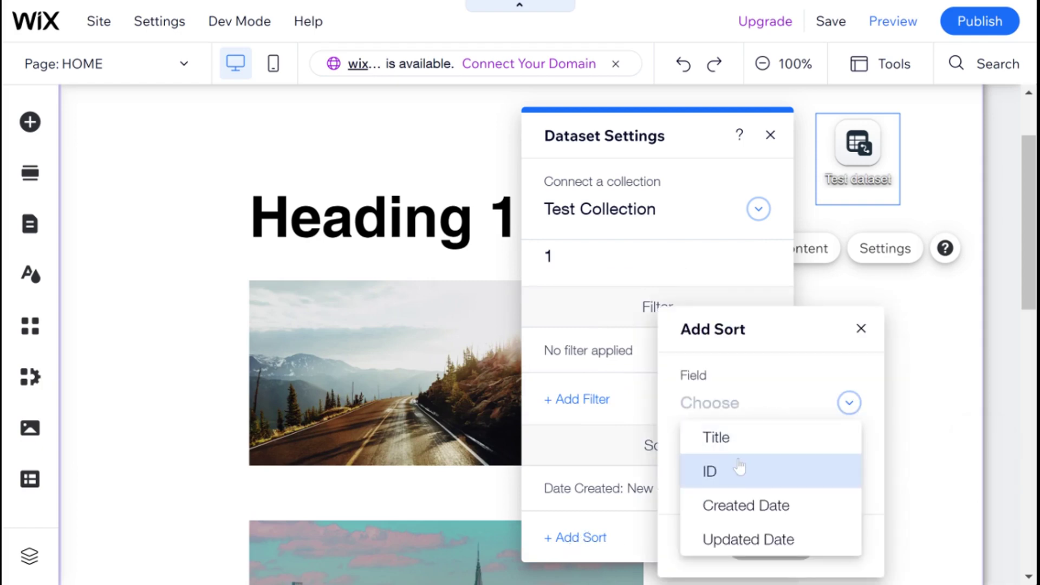
left_click(768, 366)
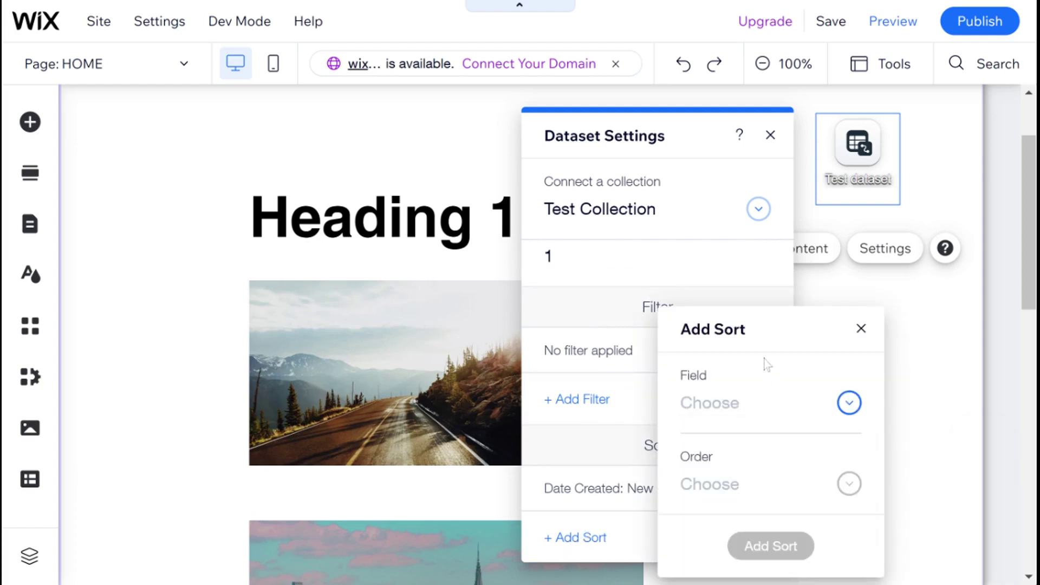
left_click(815, 409)
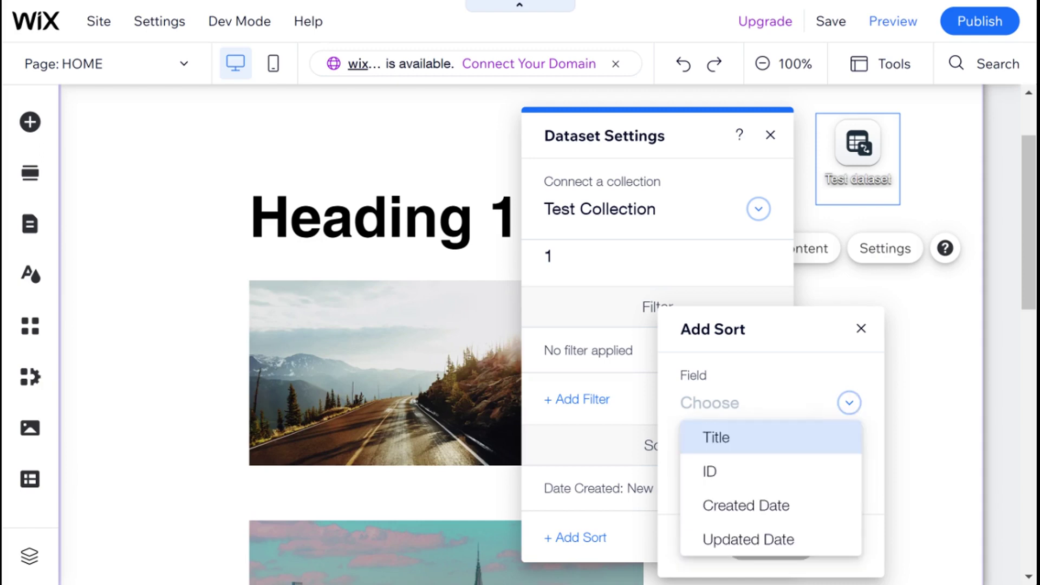
left_click(766, 441)
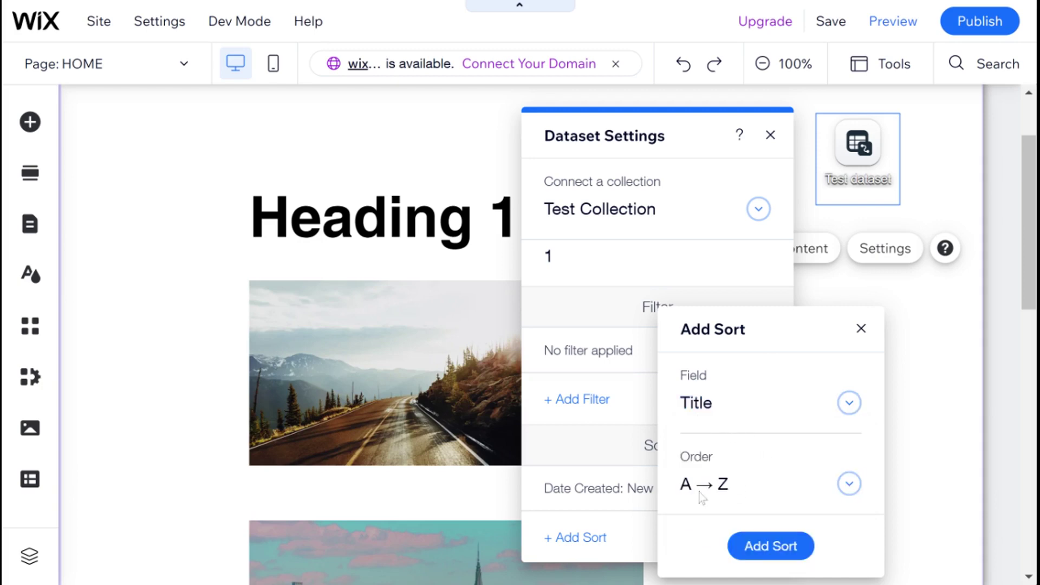
left_click(849, 484)
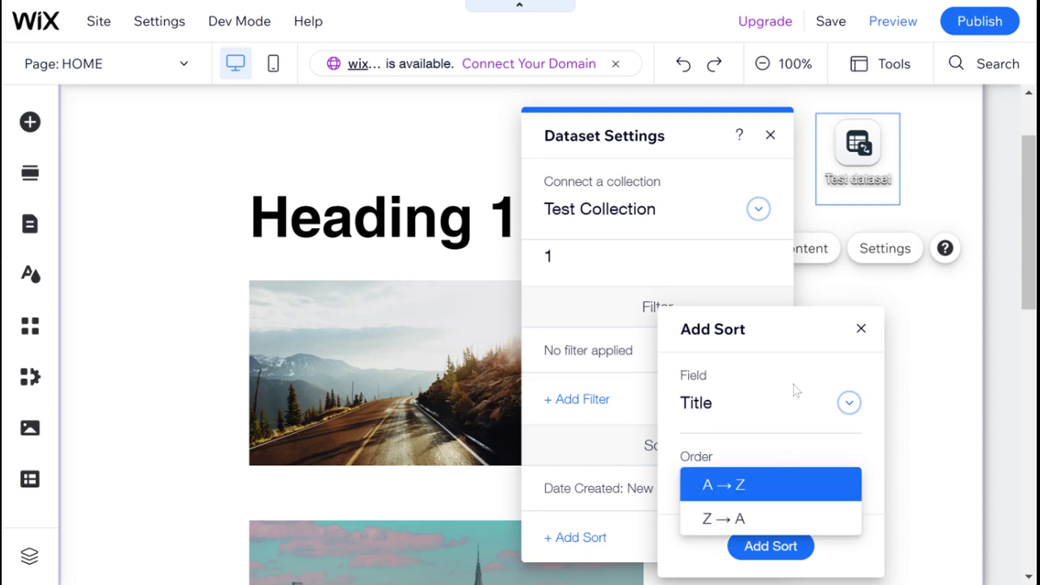
left_click(794, 333)
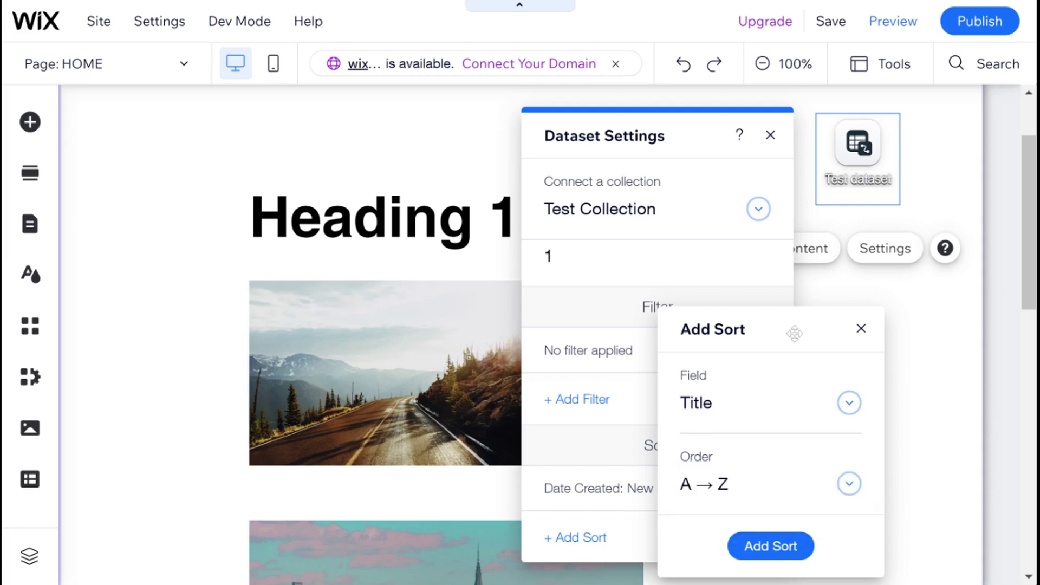
left_click(861, 328)
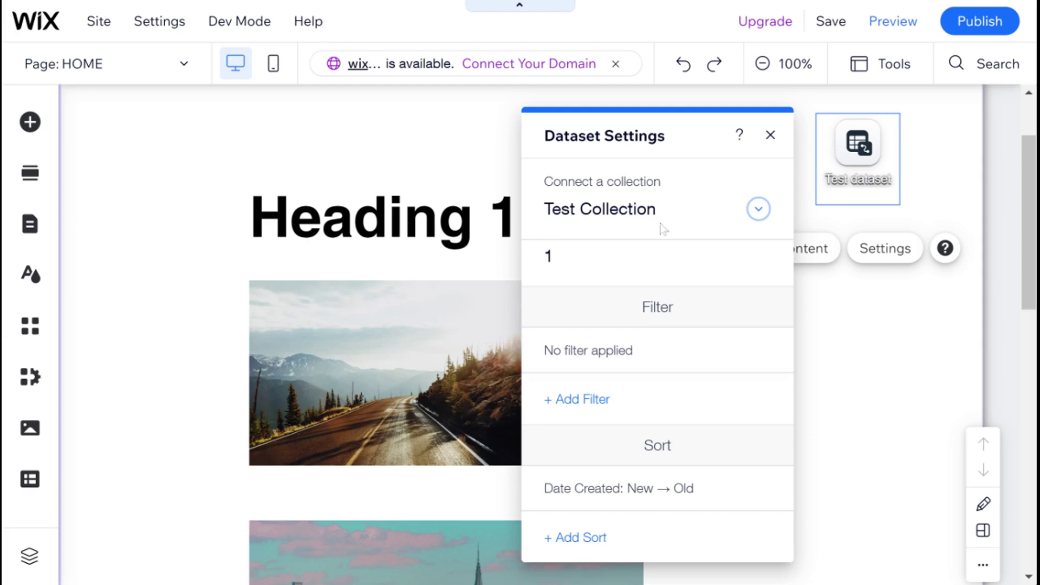
Add an item titled My First Item to Test Collection and close the Content Manager.
left_click(423, 222)
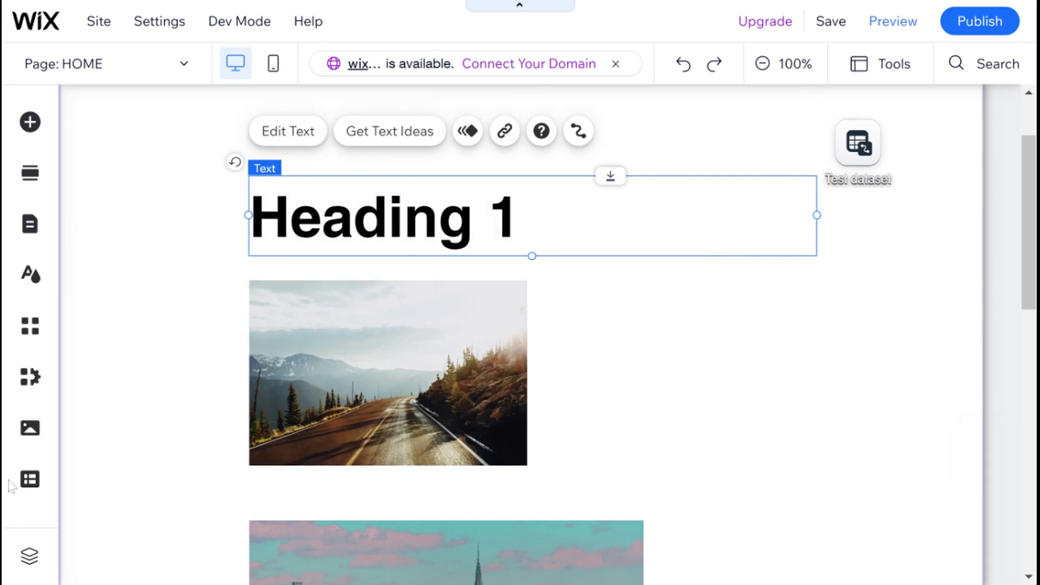
left_click(31, 481)
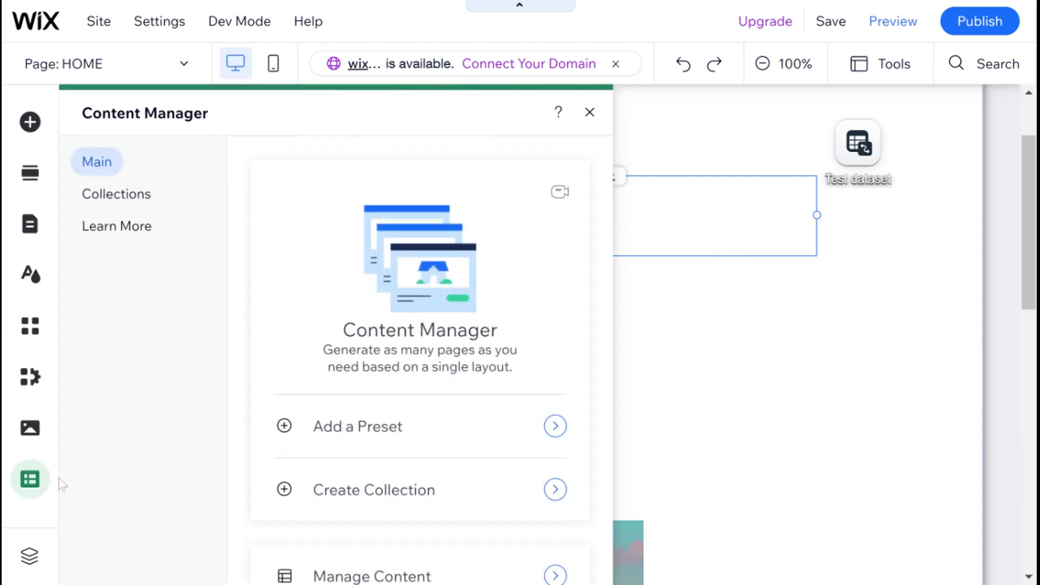
left_click(143, 201)
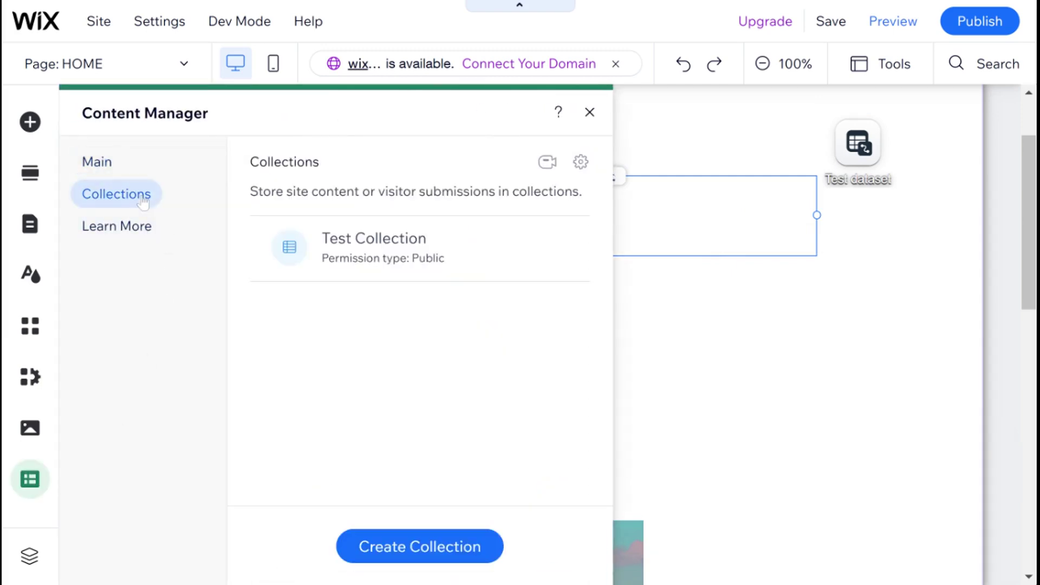
left_click(405, 265)
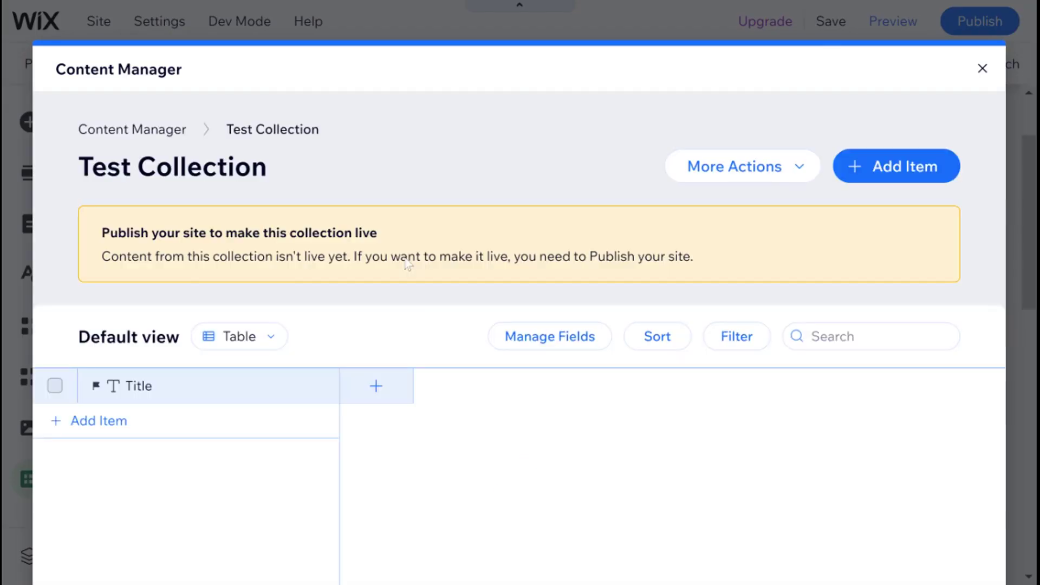
left_click(105, 425)
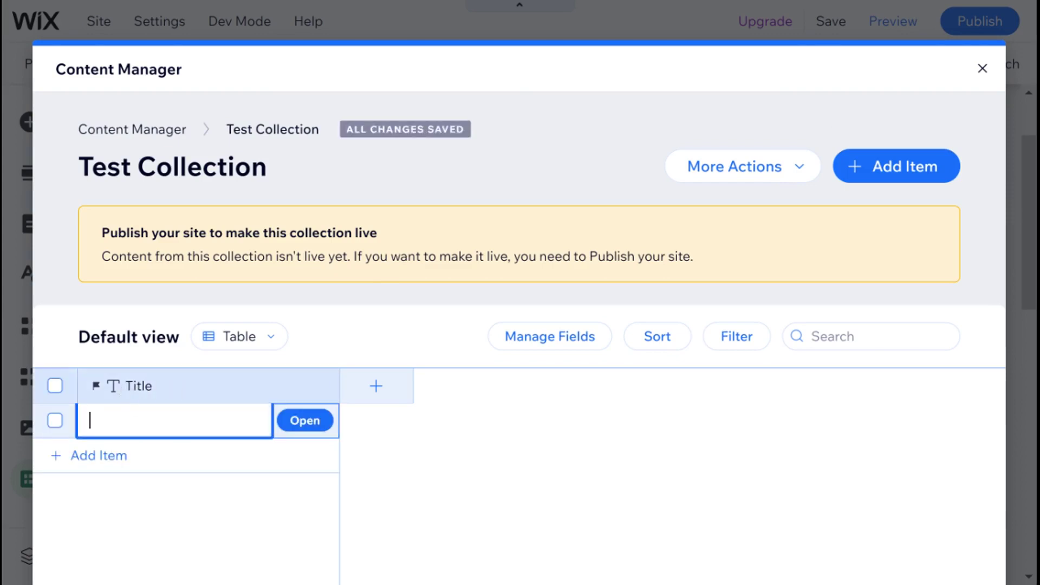
type("My F")
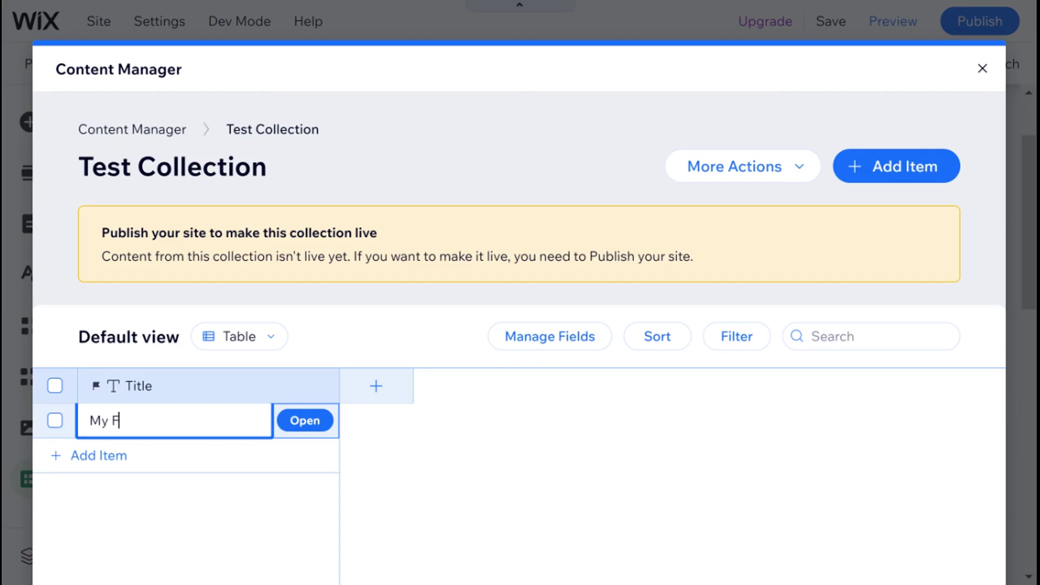
type("irst Item")
key("Return")
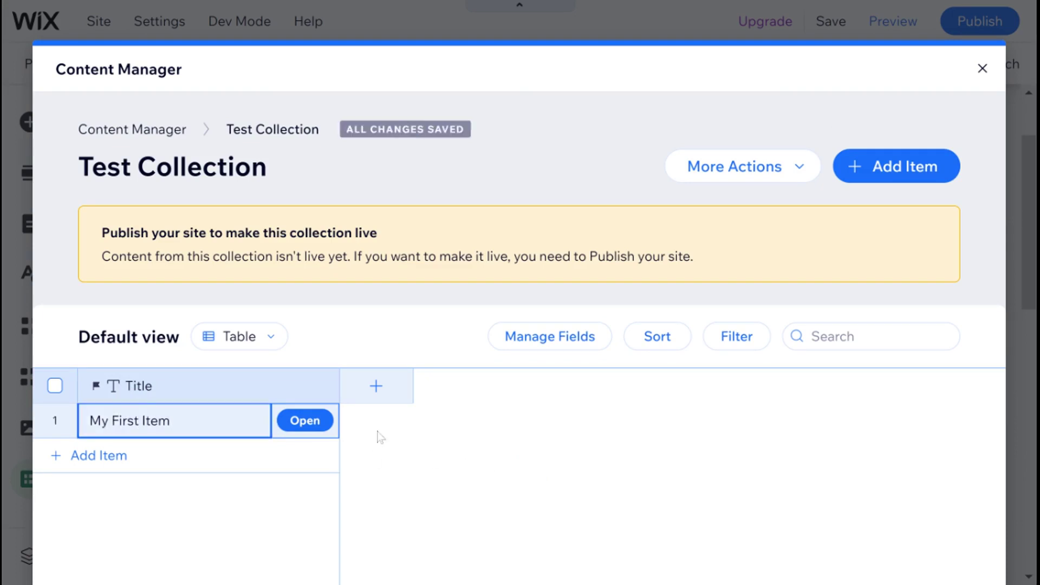
left_click(982, 69)
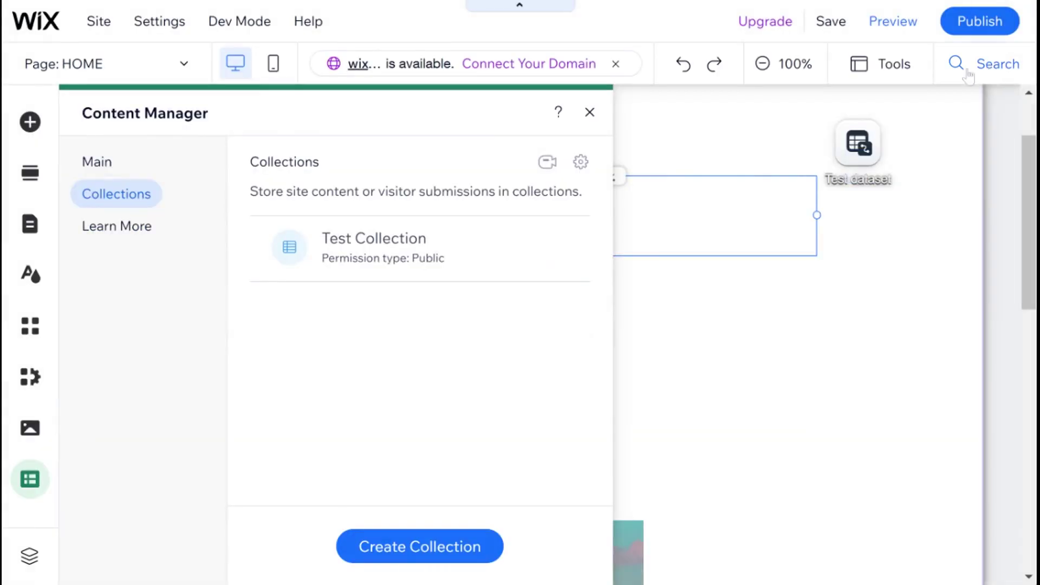
left_click(589, 114)
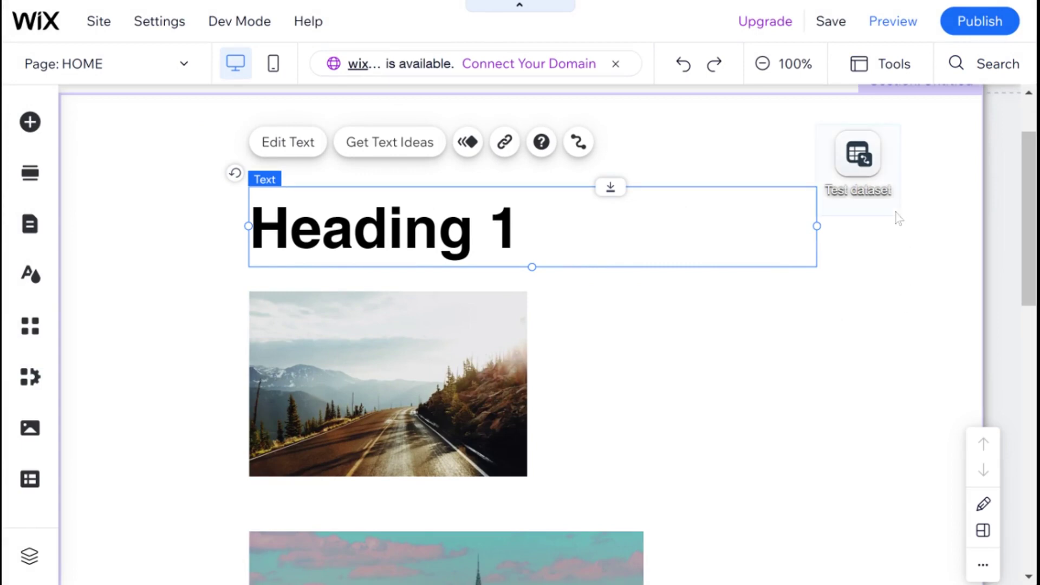
Open the data connection settings of the Heading 1 text and select Test dataset as its dataset.
scroll(871, 307, "up", 1)
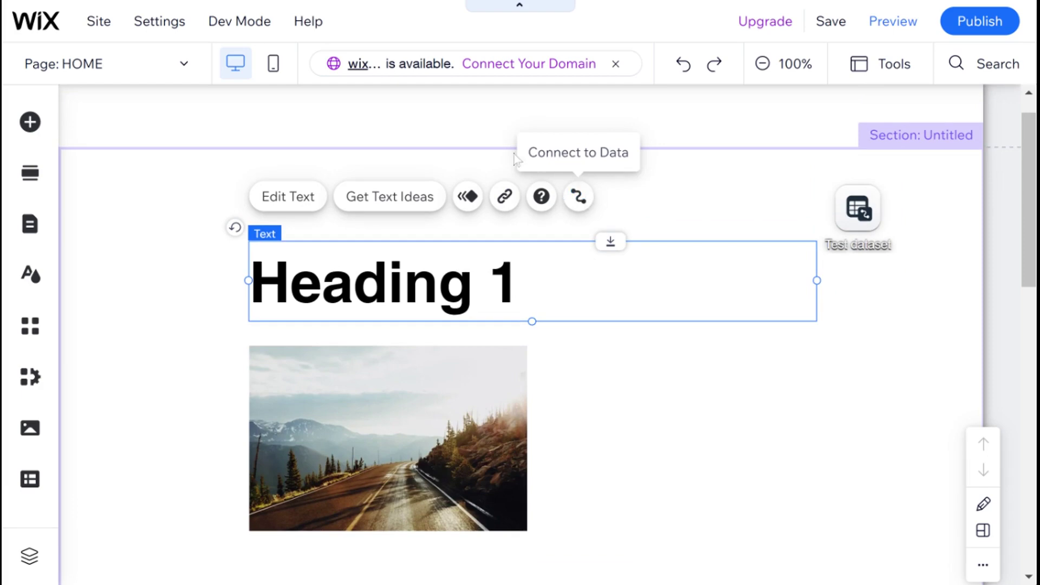
left_click(247, 23)
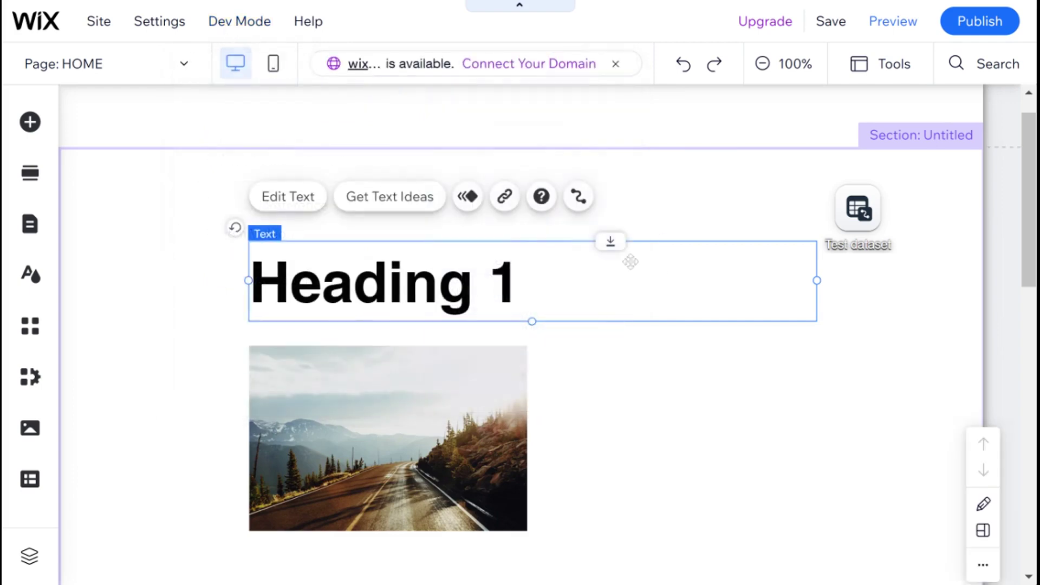
left_click(579, 201)
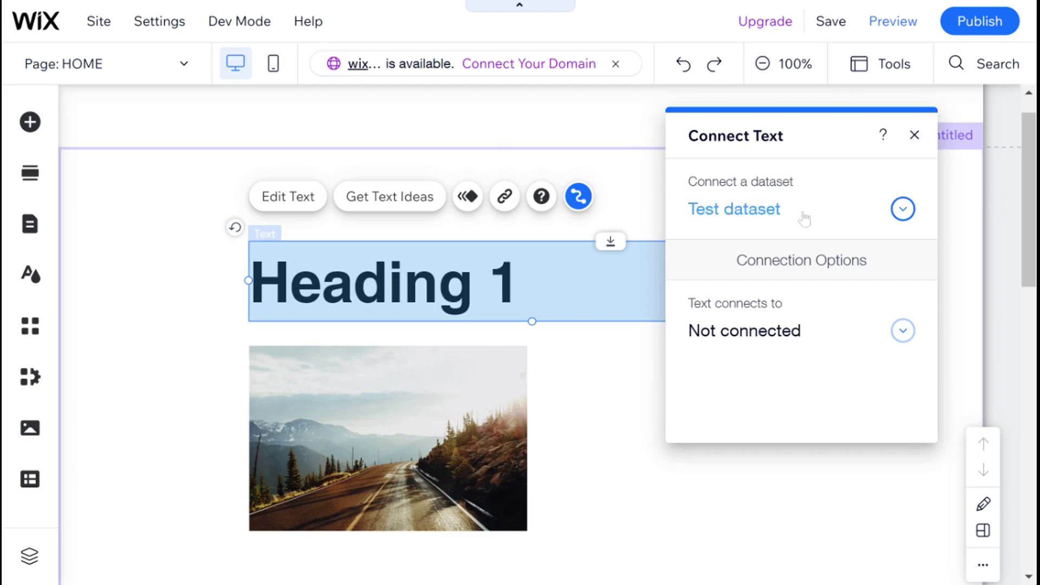
left_click(840, 214)
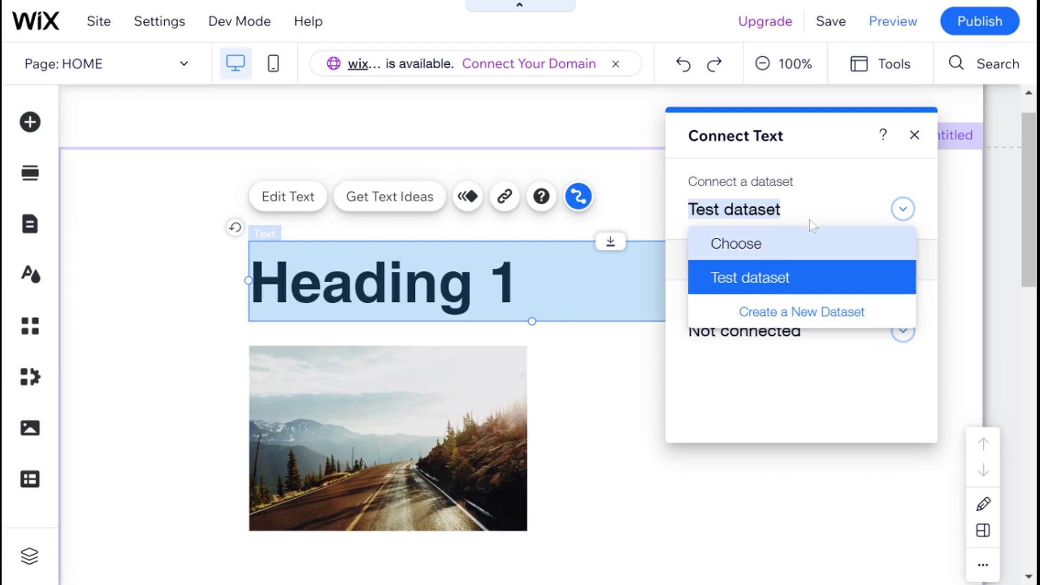
left_click(762, 255)
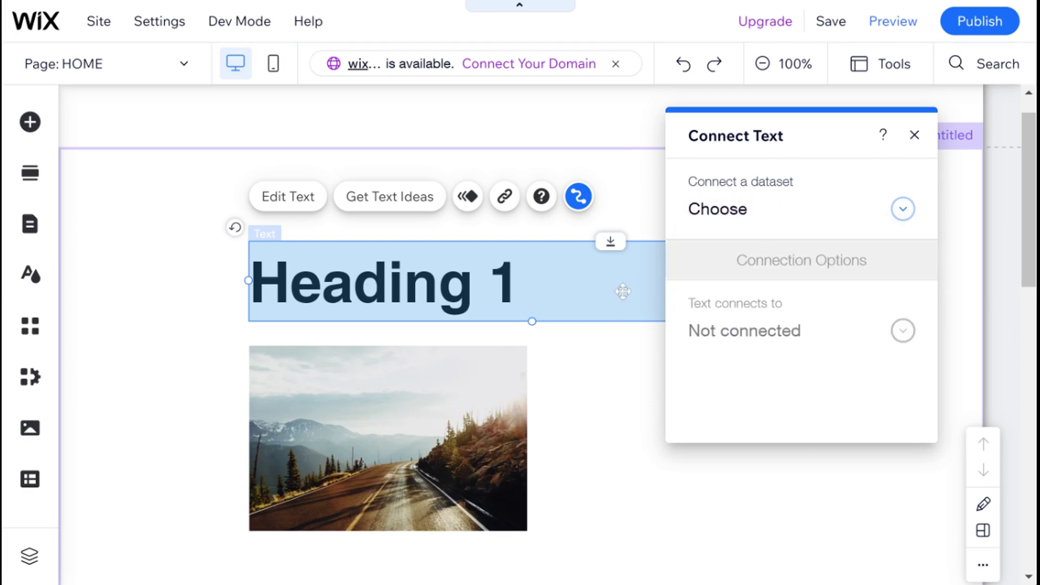
left_click(749, 219)
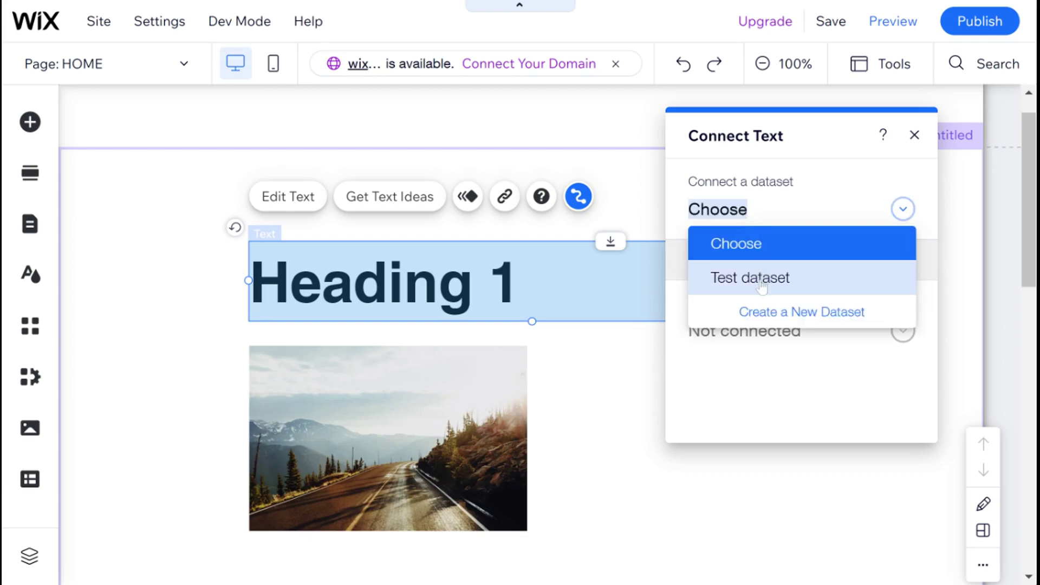
left_click(762, 286)
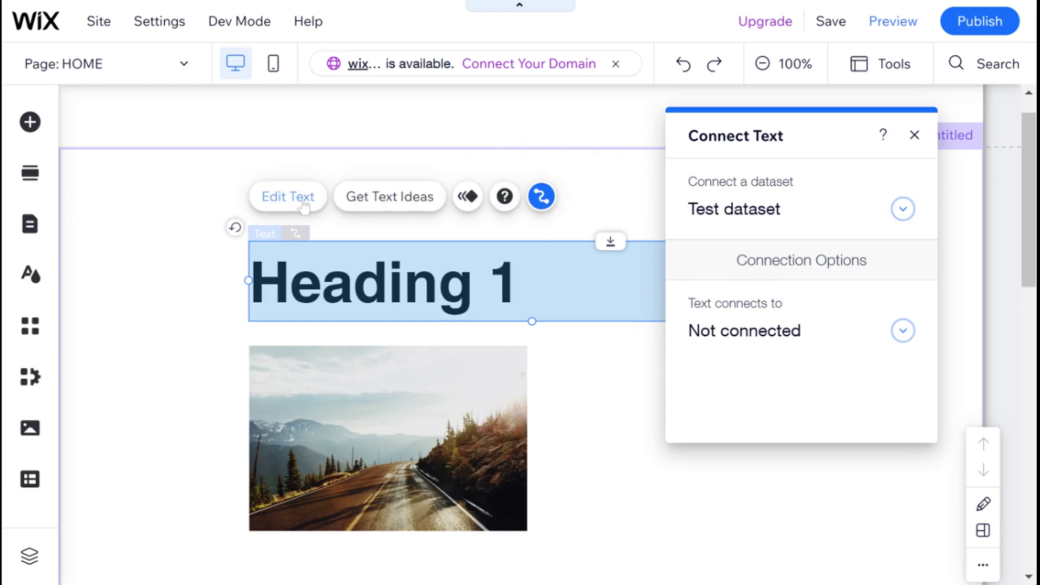
Clear the heading's dataset selection and choose Test dataset again.
left_click(729, 211)
left_click(740, 244)
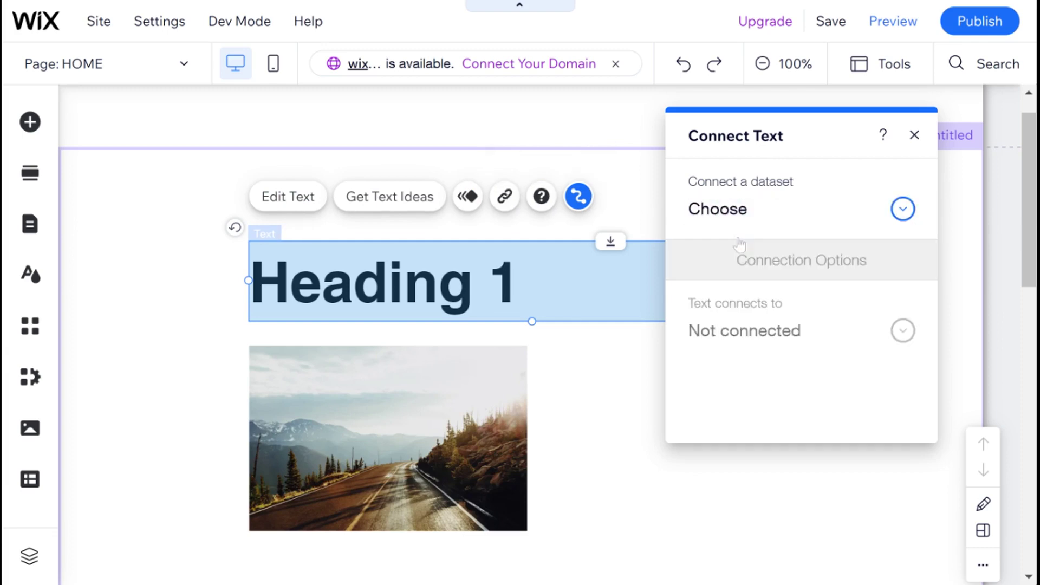
left_click(750, 217)
left_click(749, 279)
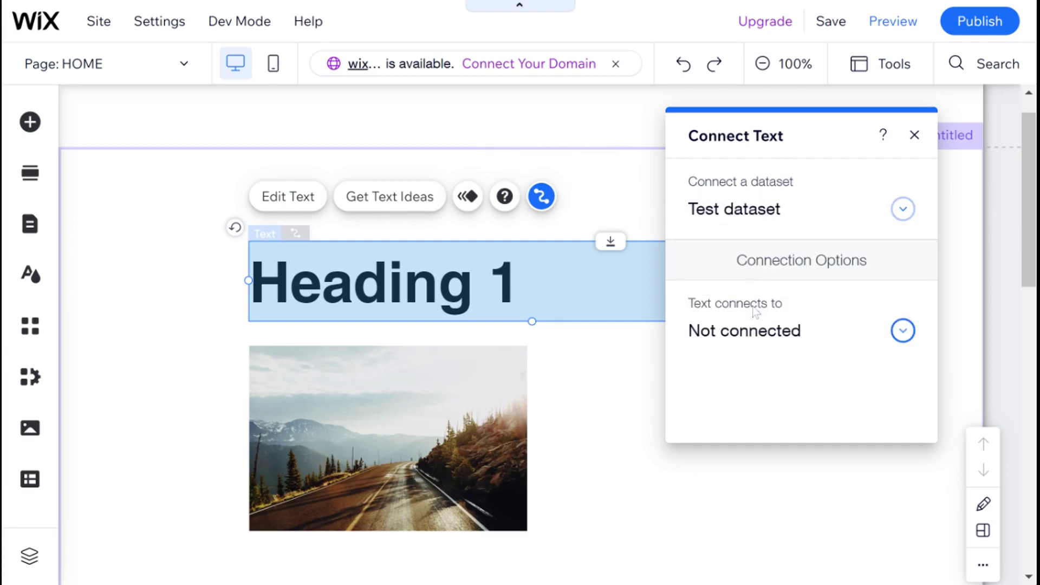
Connect the heading text to the Title (Text) field and close the connection settings.
left_click(778, 334)
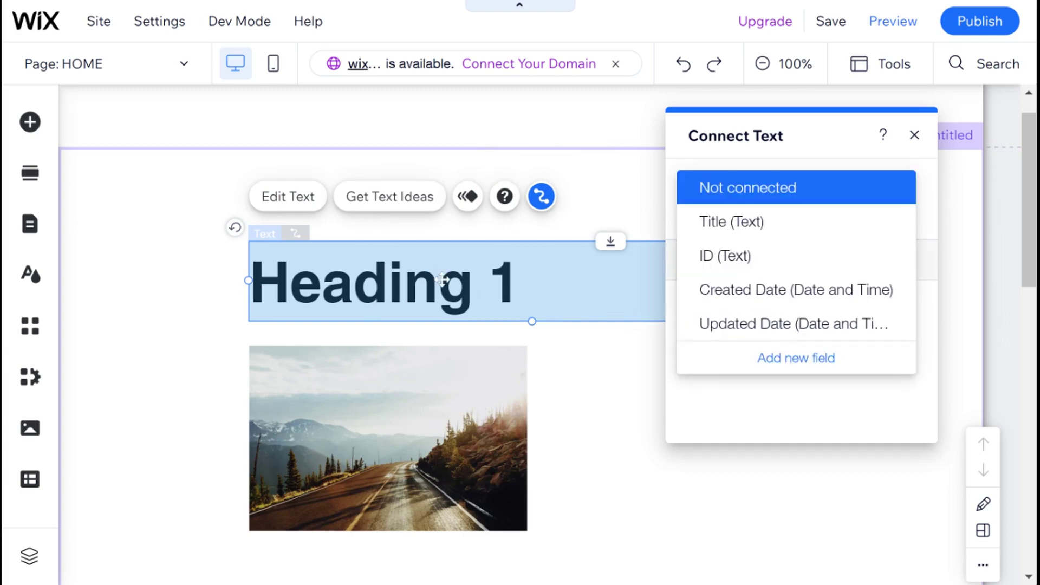
left_click(721, 234)
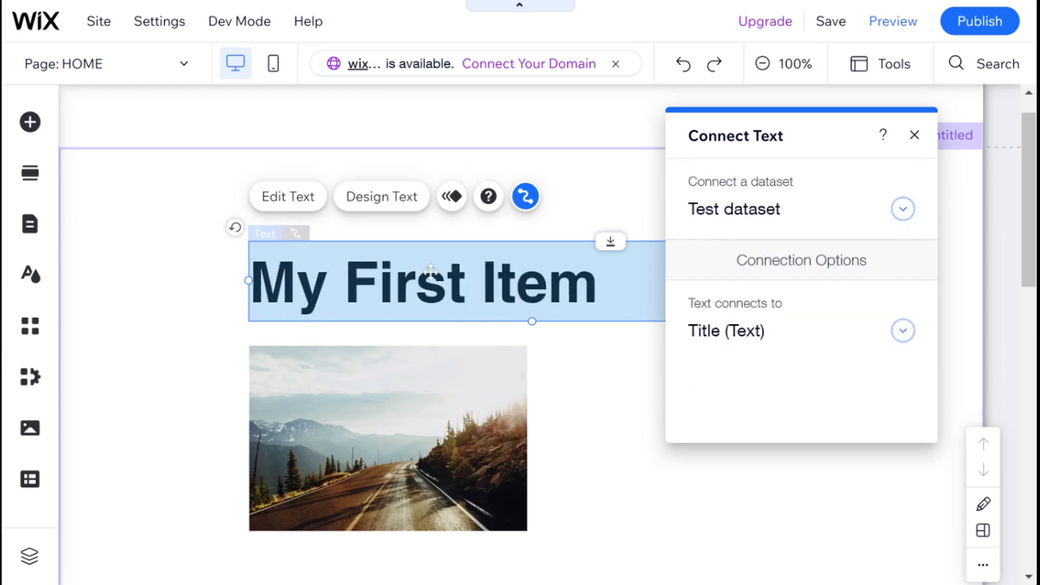
left_click(157, 283)
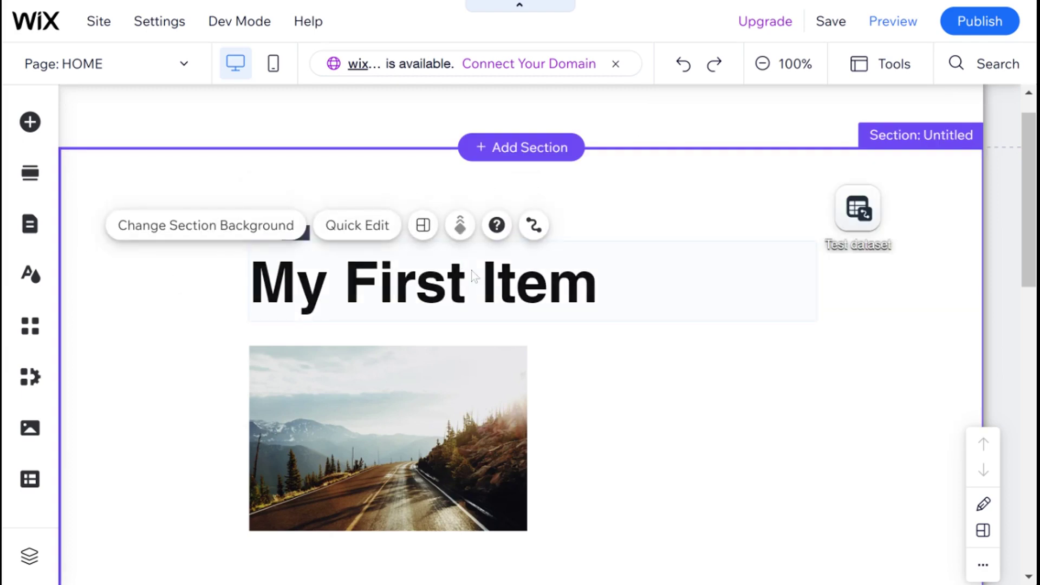
Open Test Collection from the site's list of collections in the Content Manager.
left_click(474, 277)
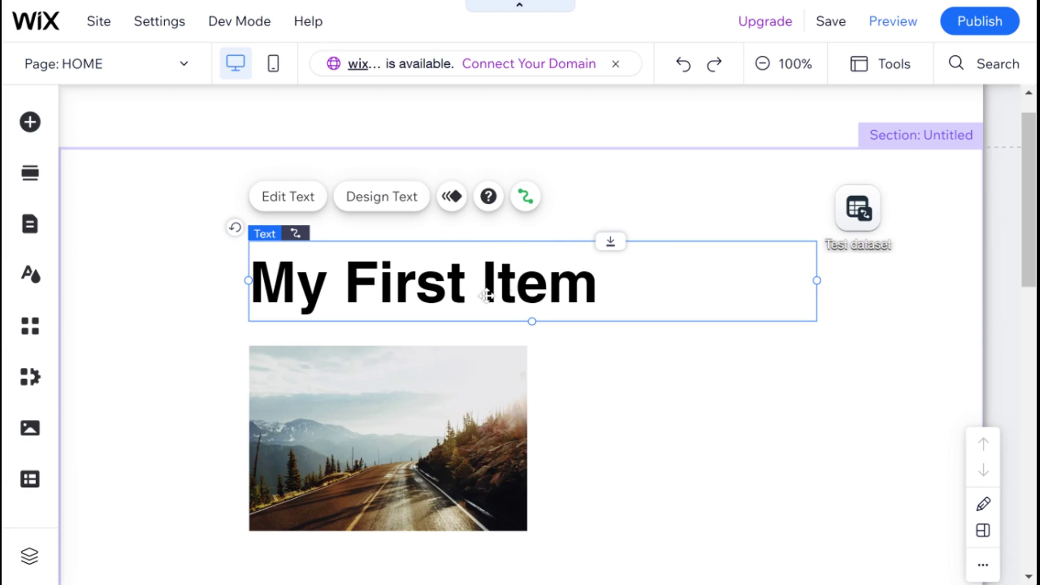
left_click(30, 479)
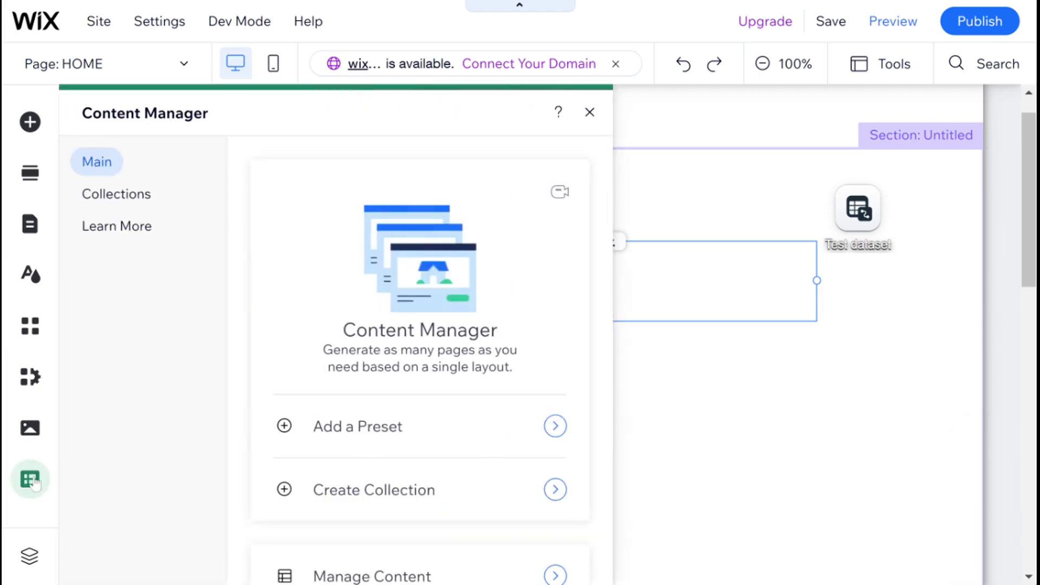
scroll(353, 428, "down", 3)
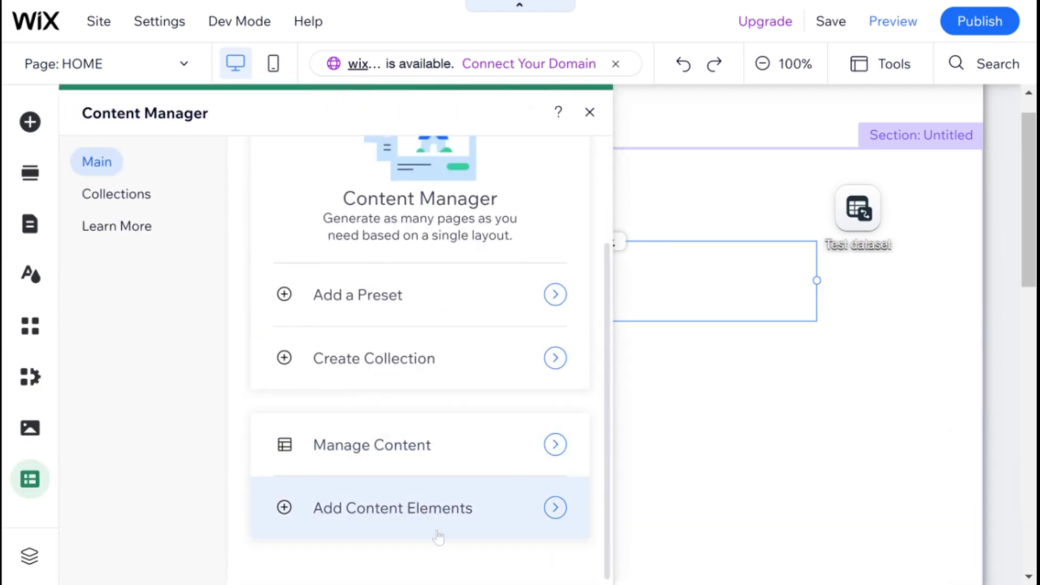
left_click(117, 199)
left_click(466, 265)
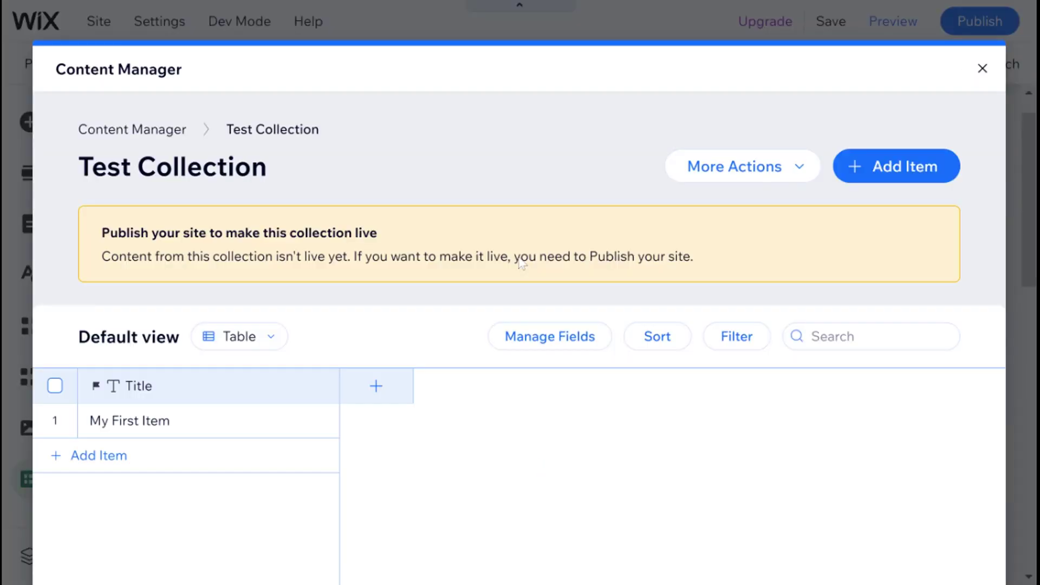
Add an item titled My Second Item to Test Collection and close the Content Manager.
left_click(120, 464)
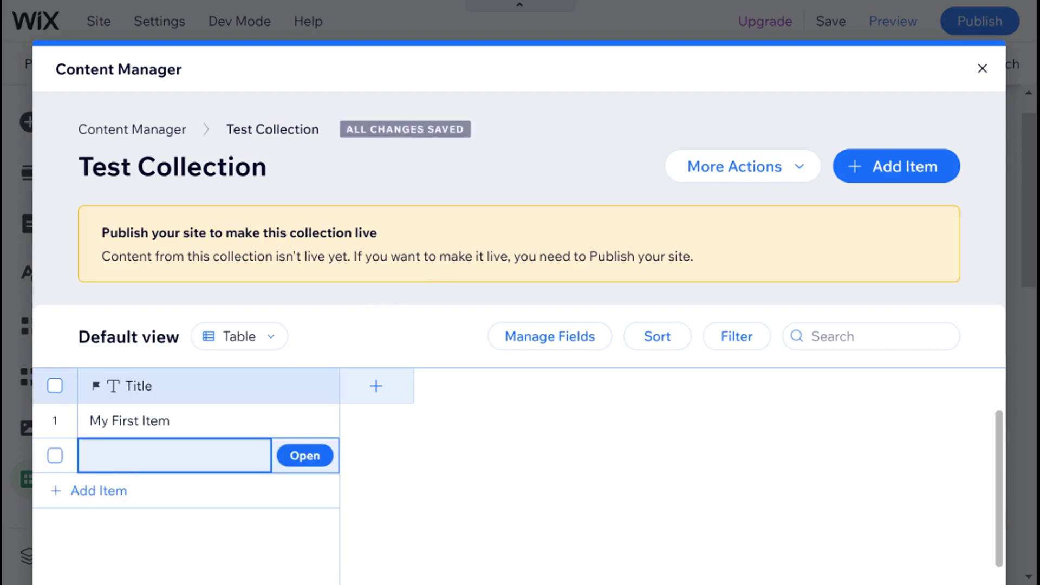
type("My Se")
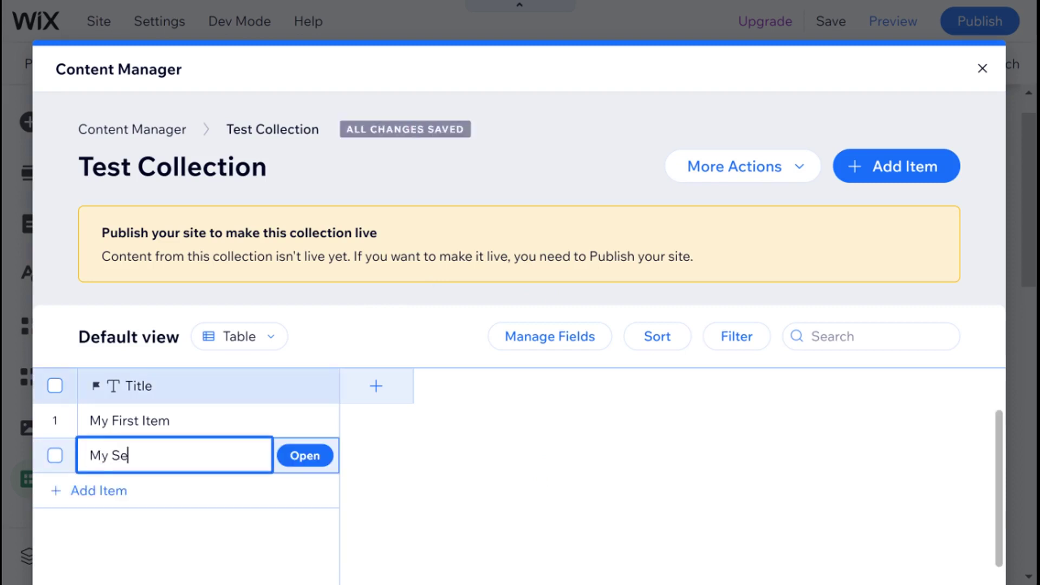
type("cond Item")
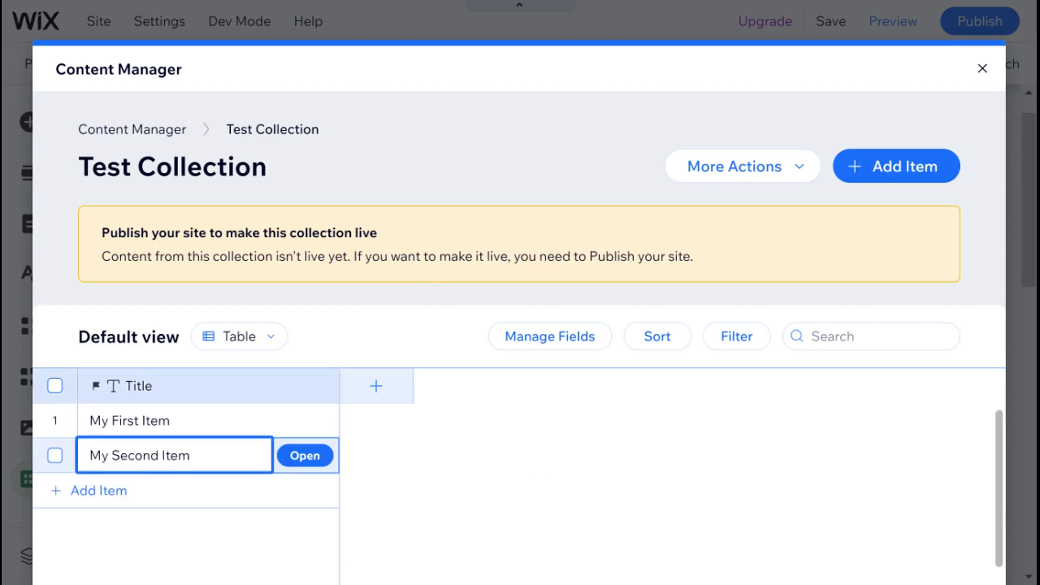
key("Return")
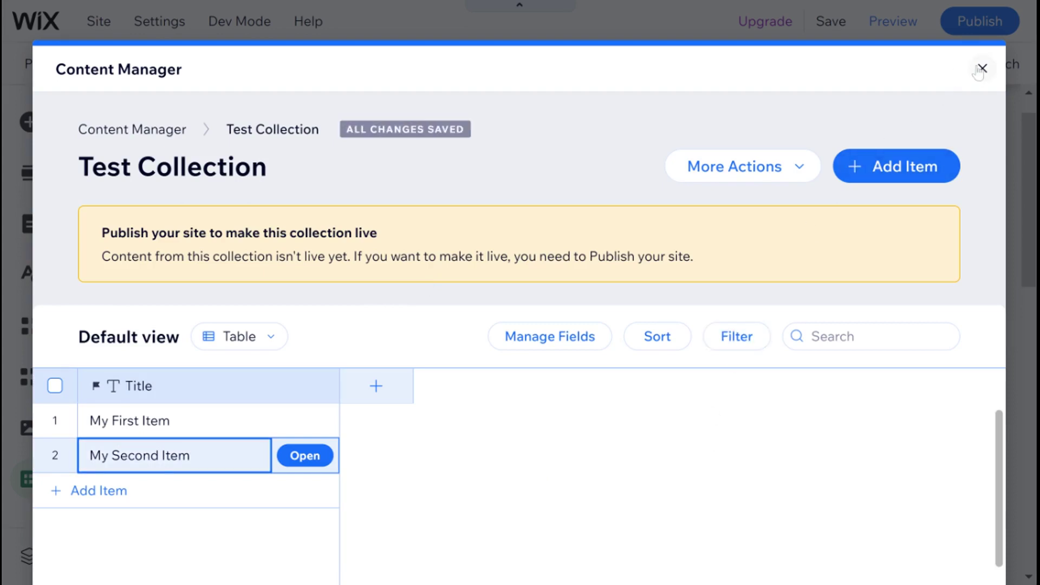
left_click(979, 69)
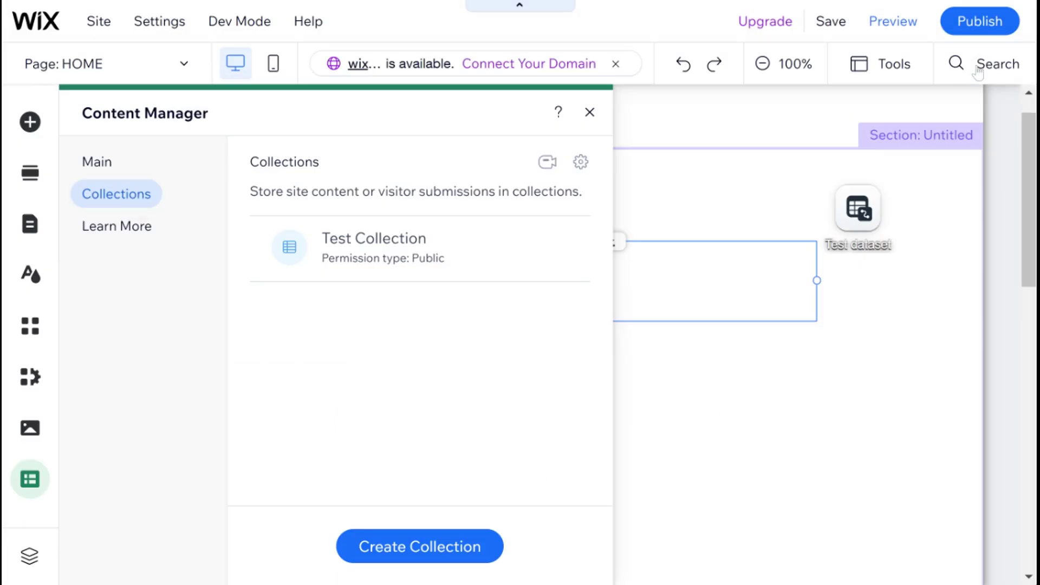
left_click(590, 112)
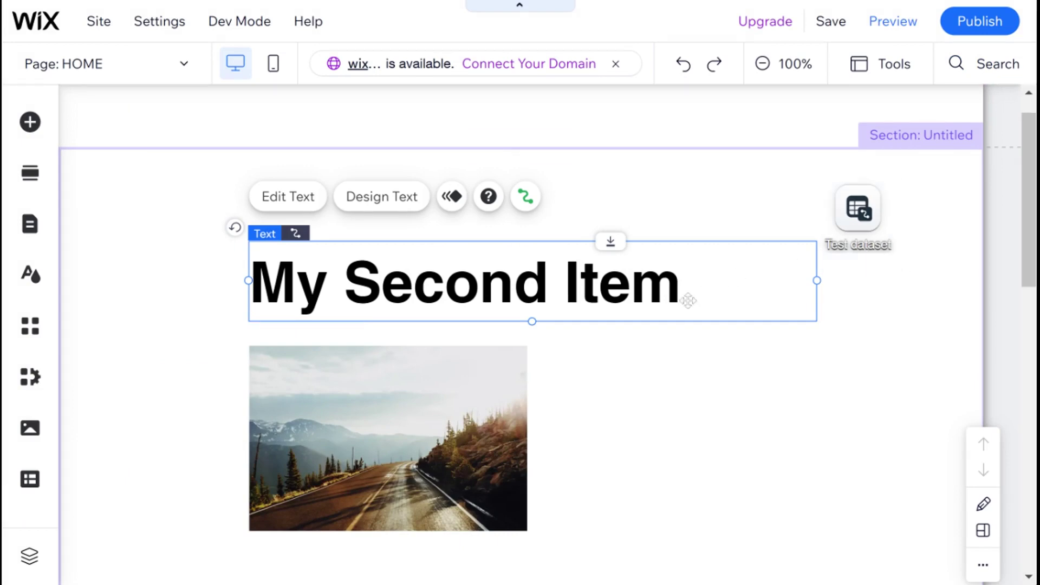
Add a sort to Test dataset by Created Date in Old → New order and close its settings.
left_click(868, 250)
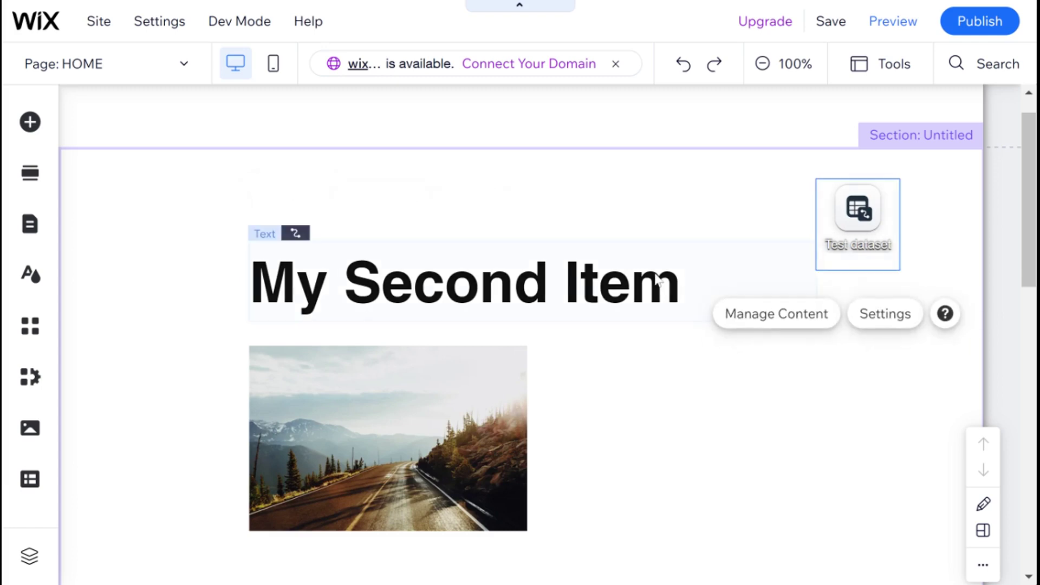
left_click(368, 275)
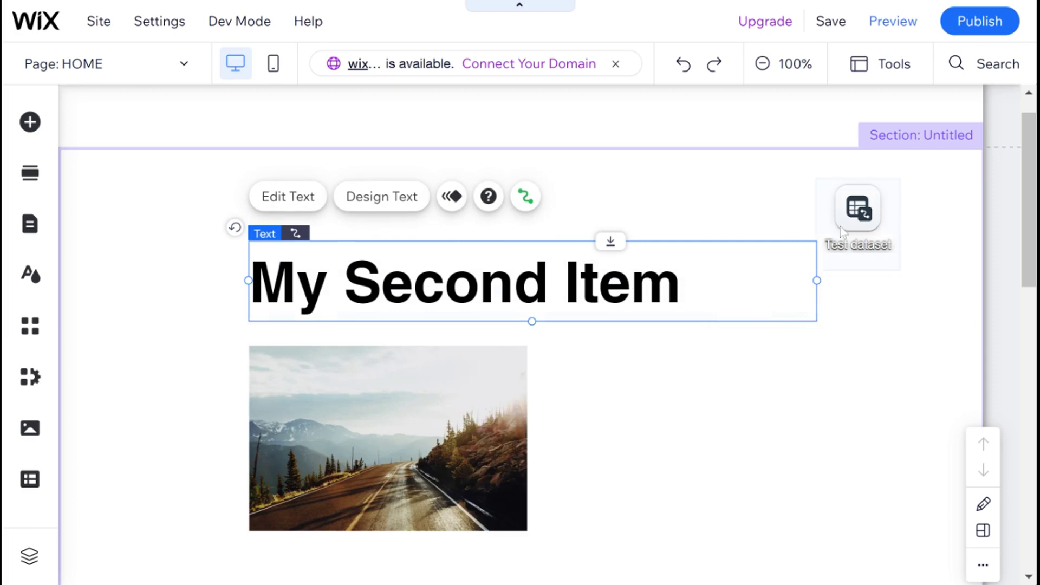
left_click(861, 233)
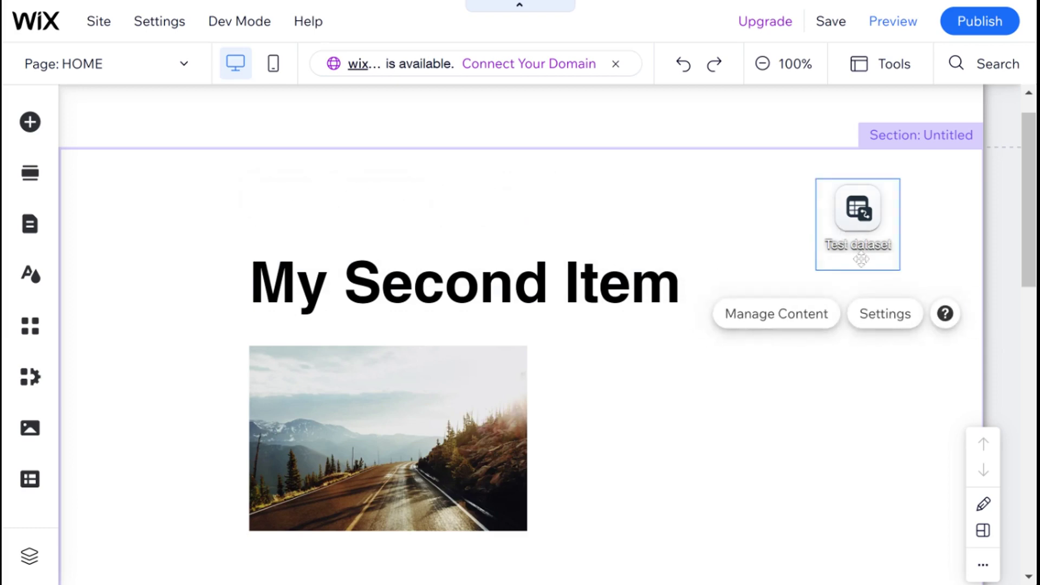
left_click(884, 324)
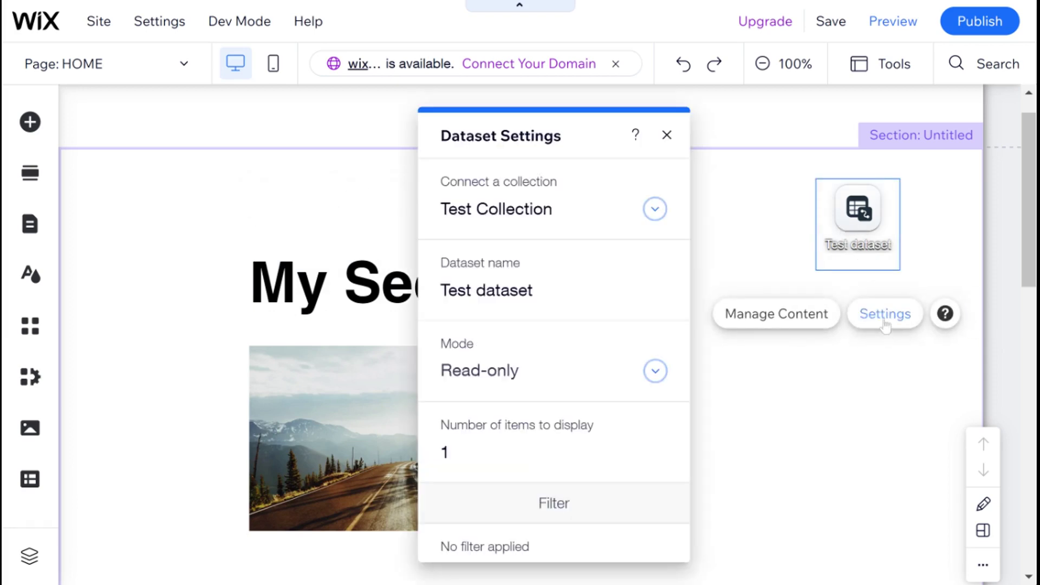
scroll(565, 336, "down", 4)
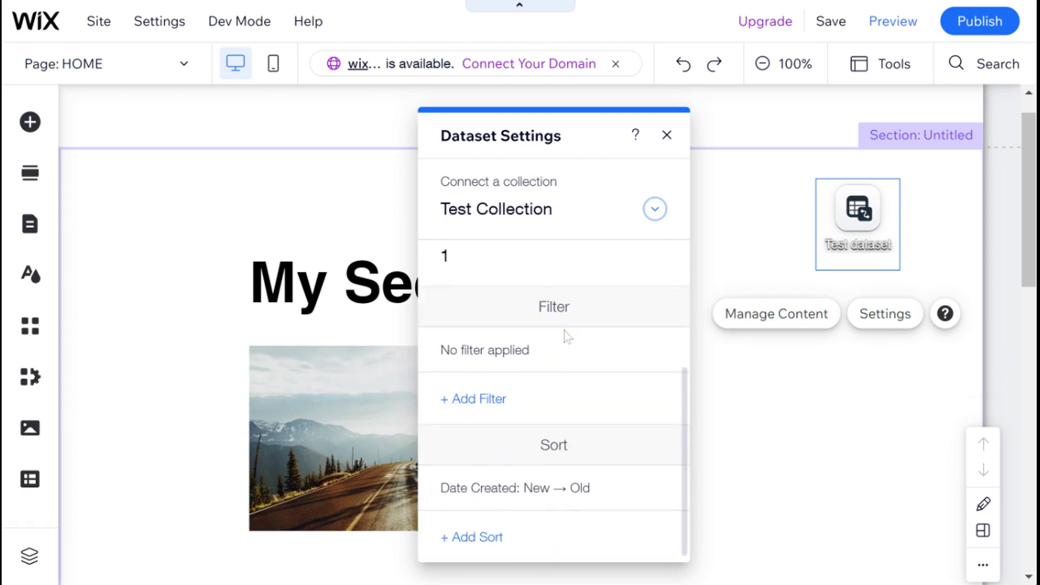
left_click(470, 539)
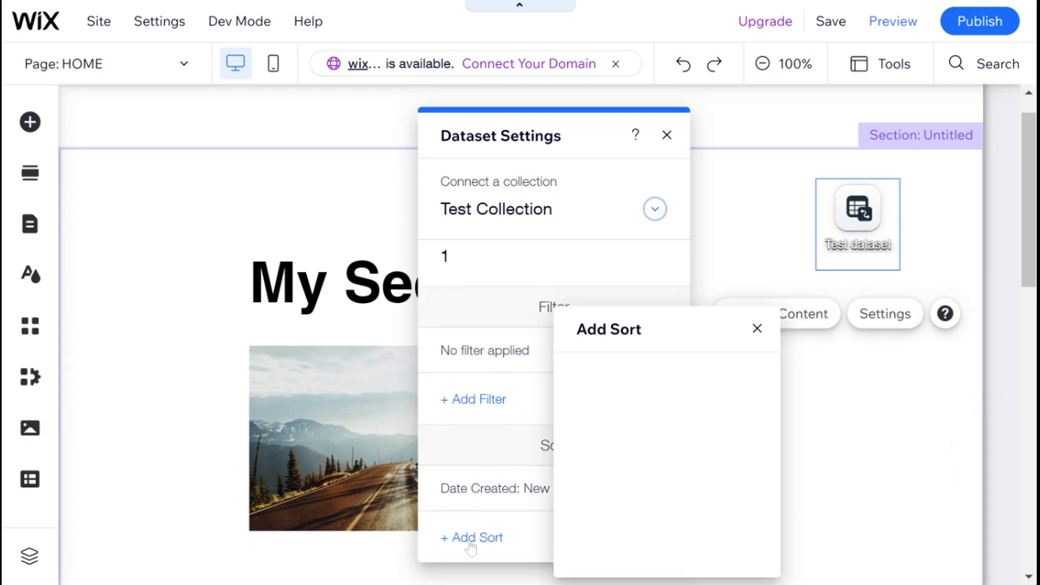
left_click(638, 401)
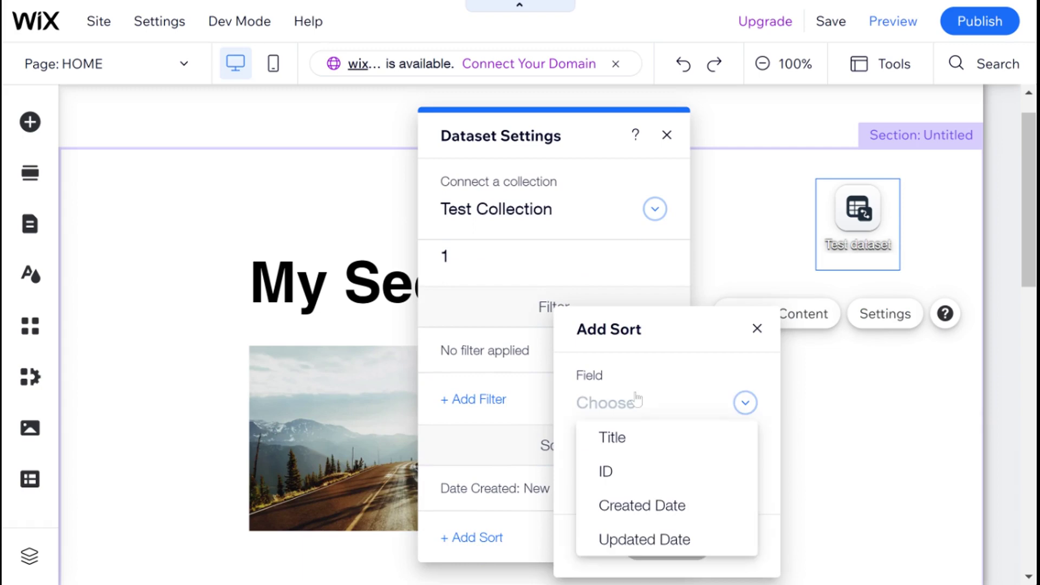
left_click(650, 519)
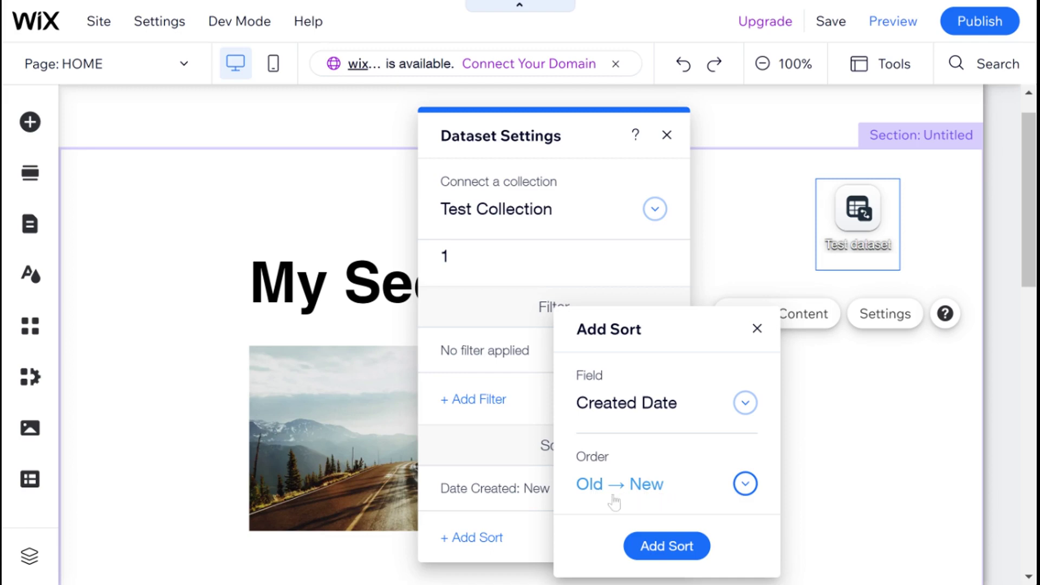
left_click(660, 548)
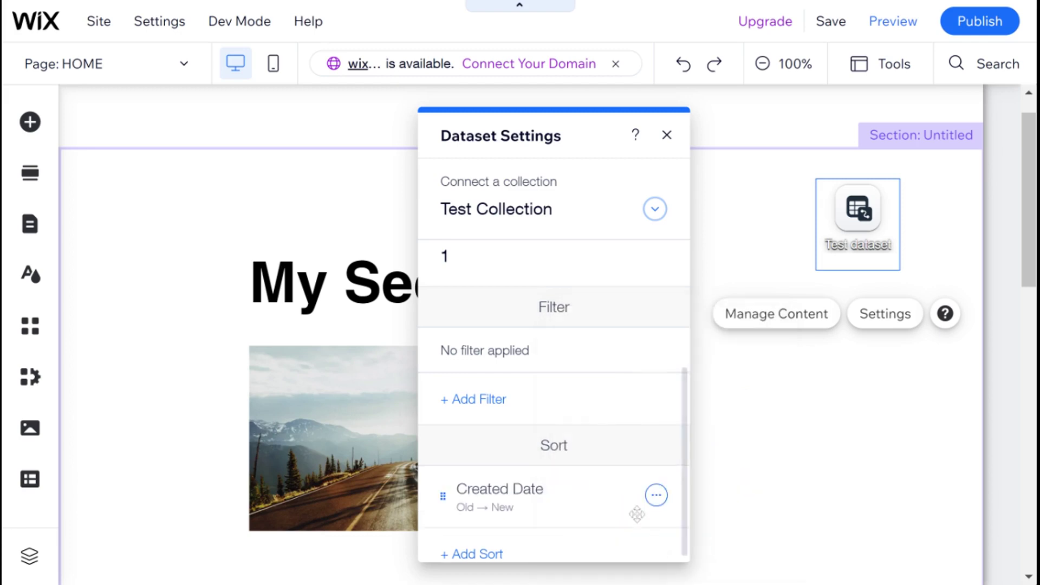
left_click(211, 222)
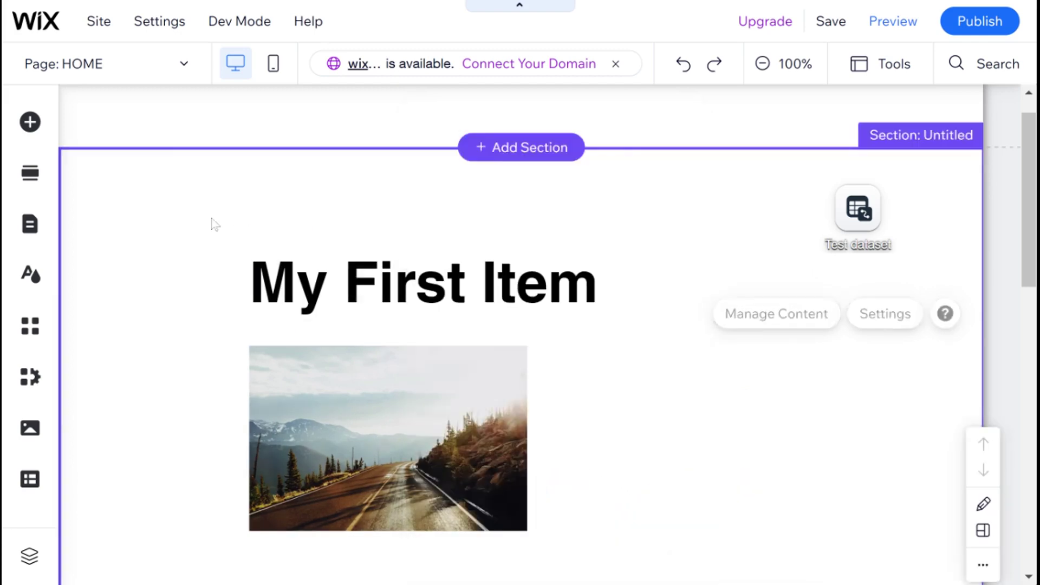
Add a filter to Test dataset where Title (Text) contains the manually entered value Second, and close its settings.
left_click(602, 301)
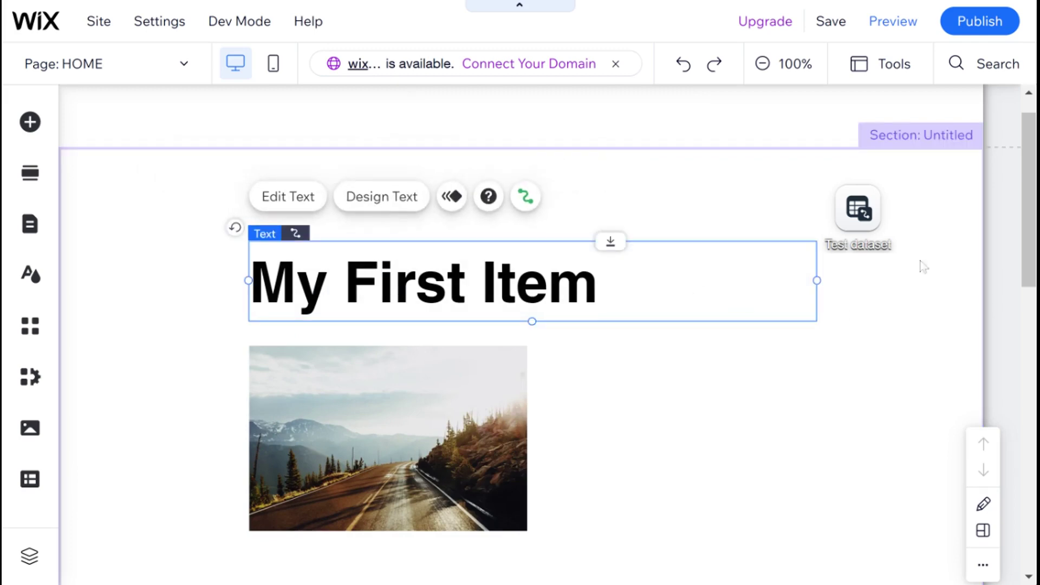
left_click(855, 221)
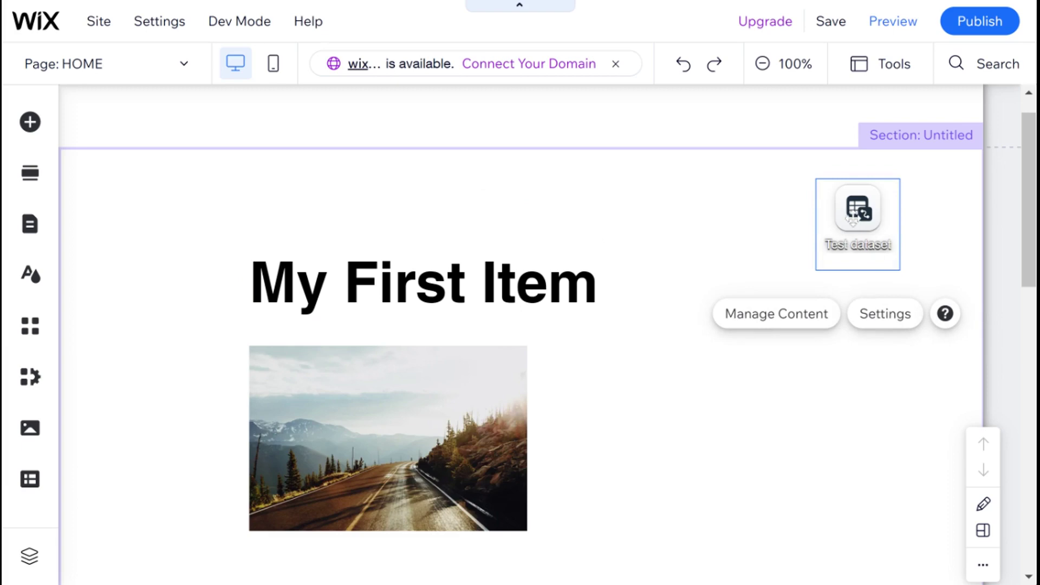
left_click(870, 315)
scroll(622, 325, "down", 5)
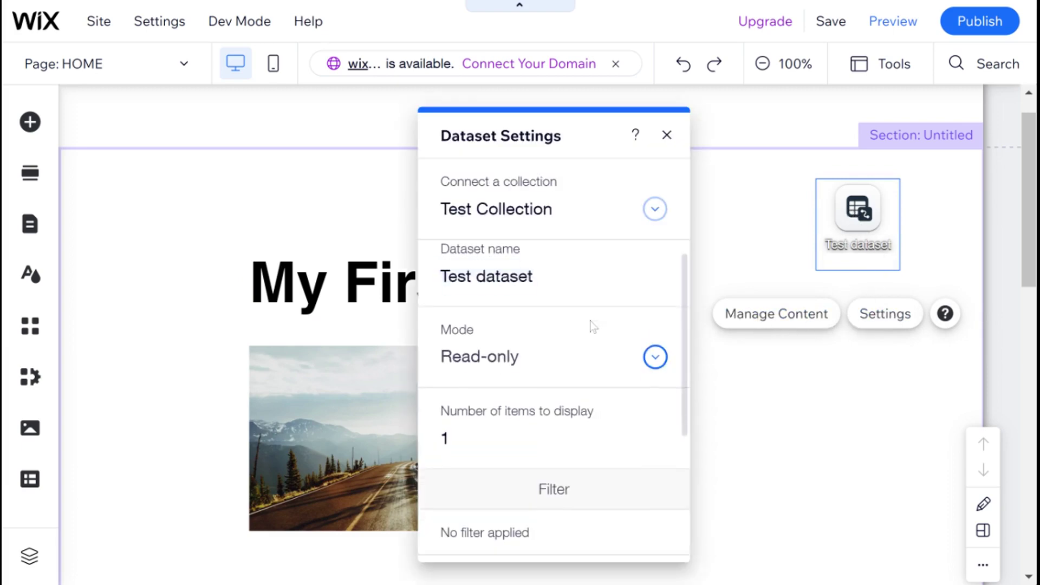
left_click(491, 420)
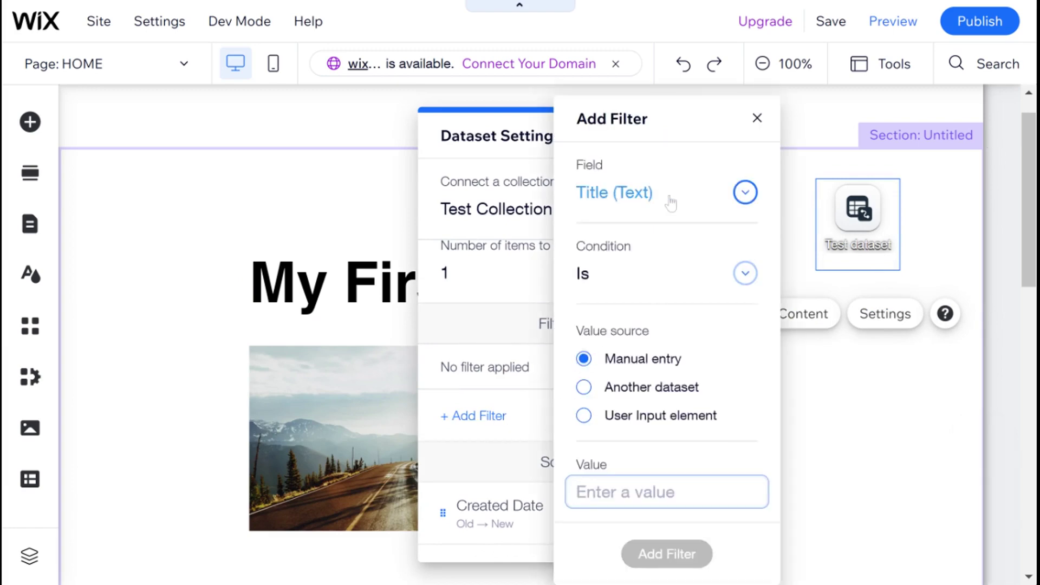
left_click(655, 279)
left_click(650, 345)
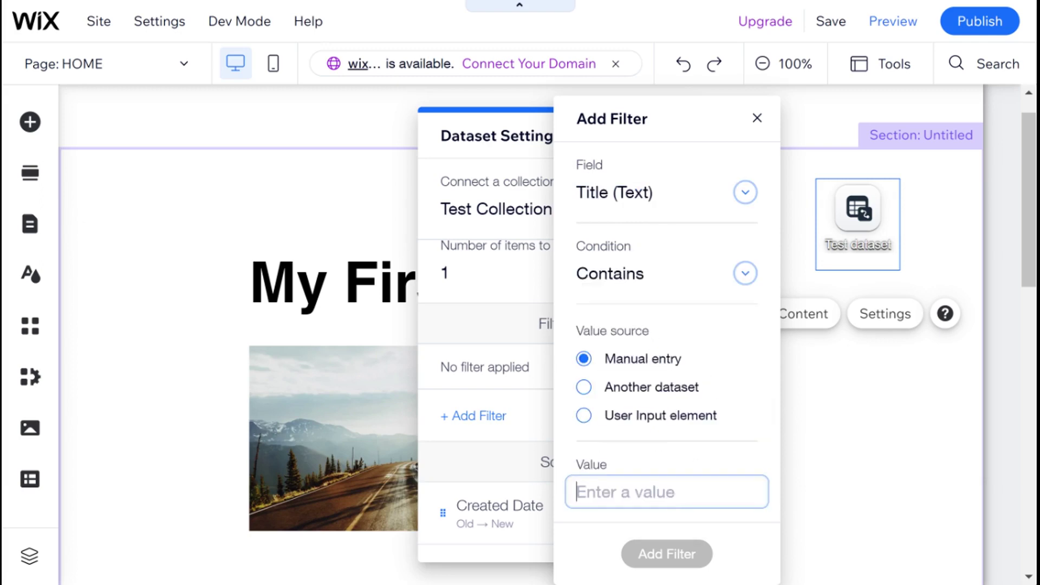
type("Second")
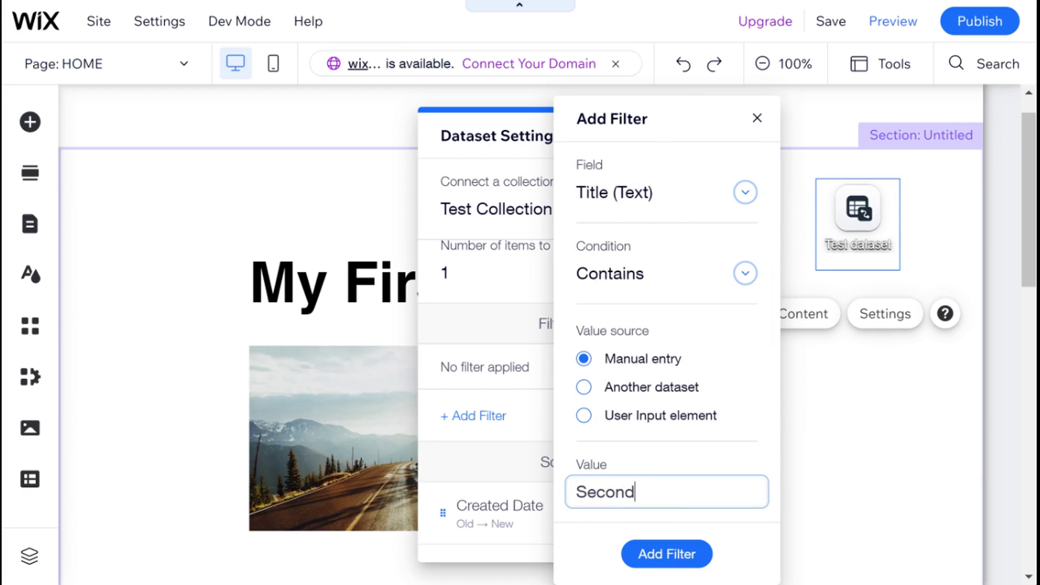
left_click(665, 465)
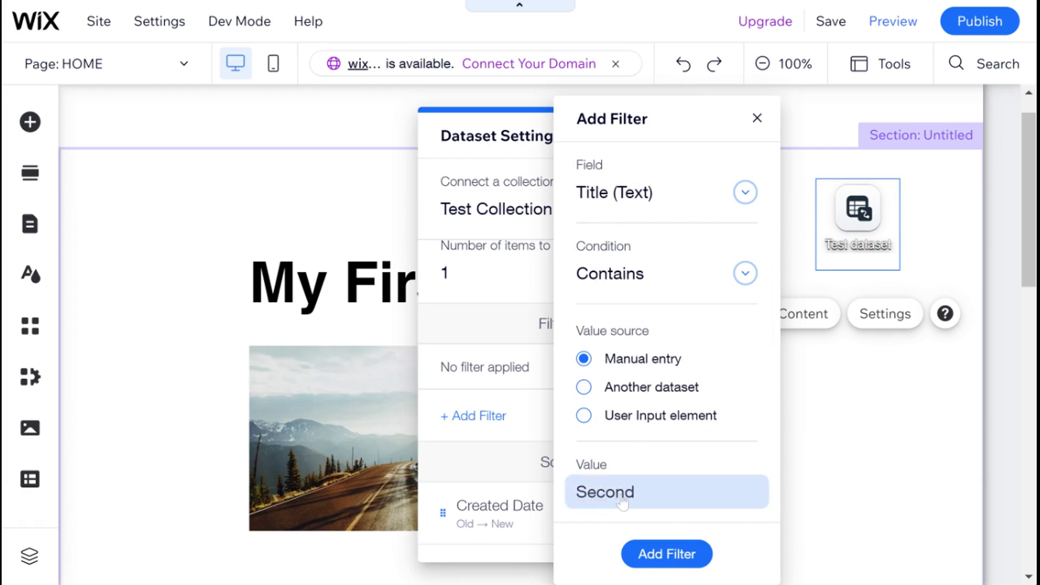
left_click(698, 553)
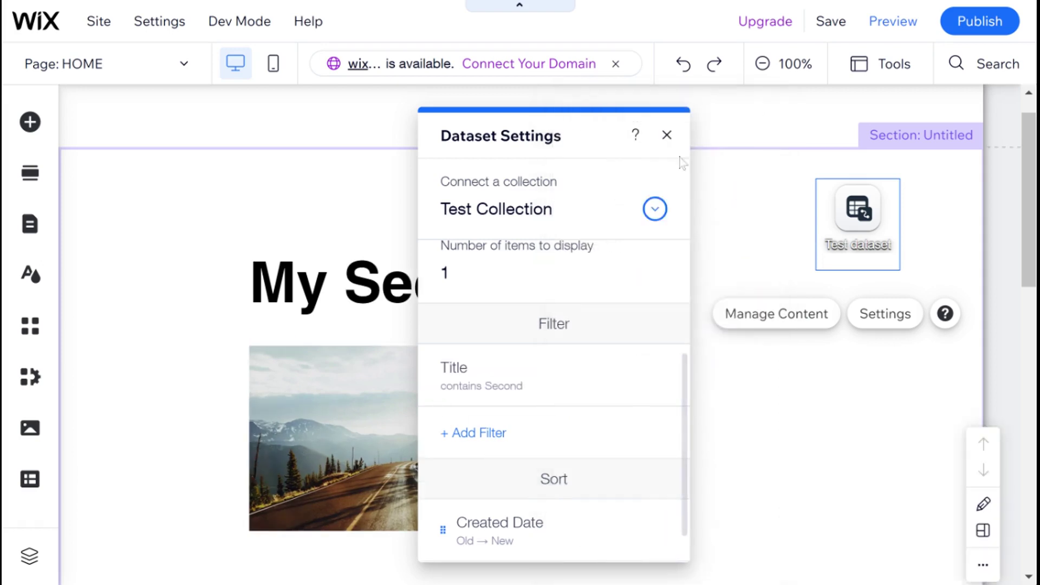
left_click(668, 136)
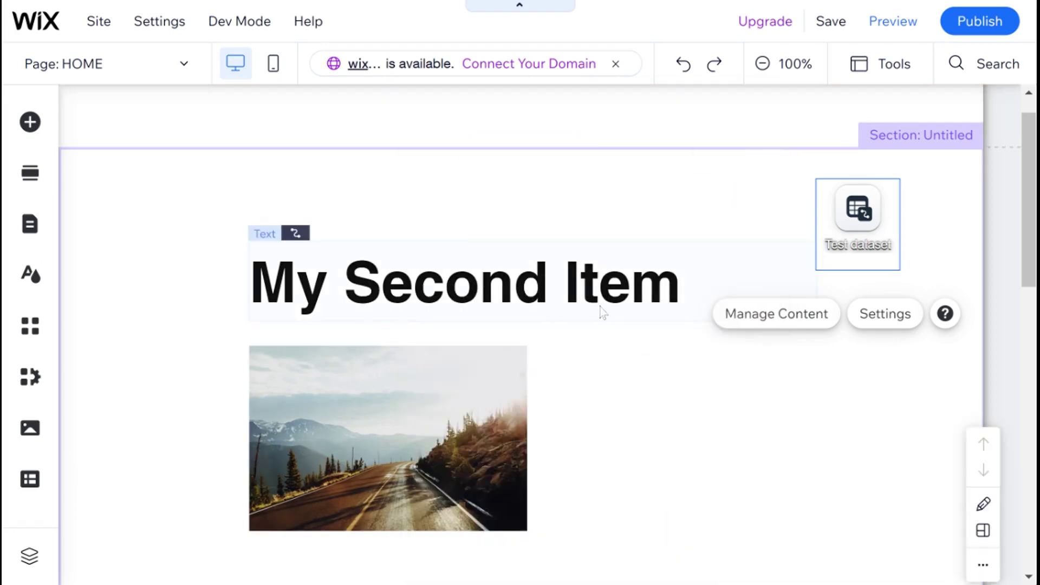
Connect the road image's source to Test dataset through a new Image-type field named Image.
left_click(604, 310)
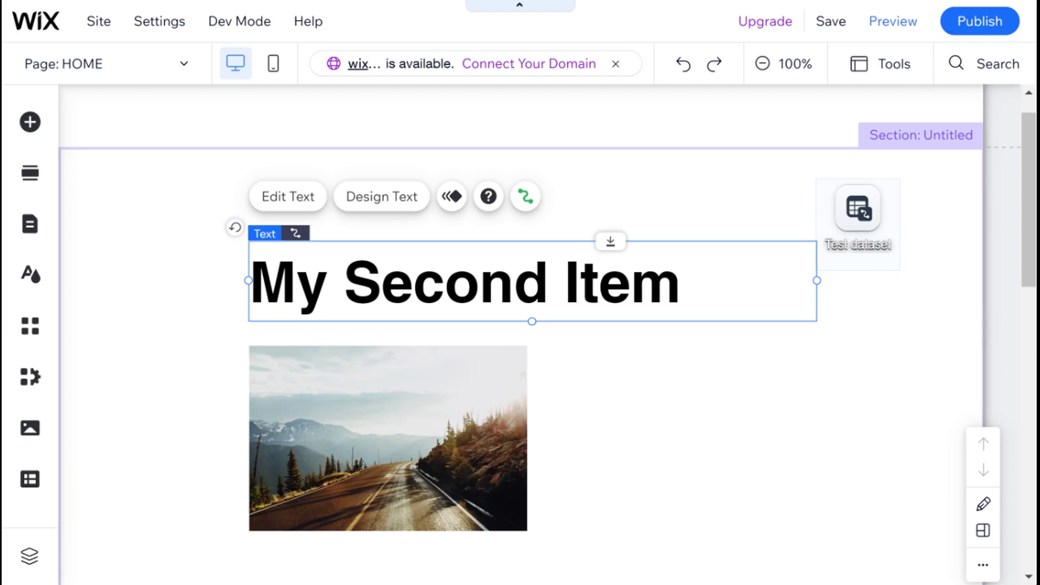
scroll(571, 374, "down", 2)
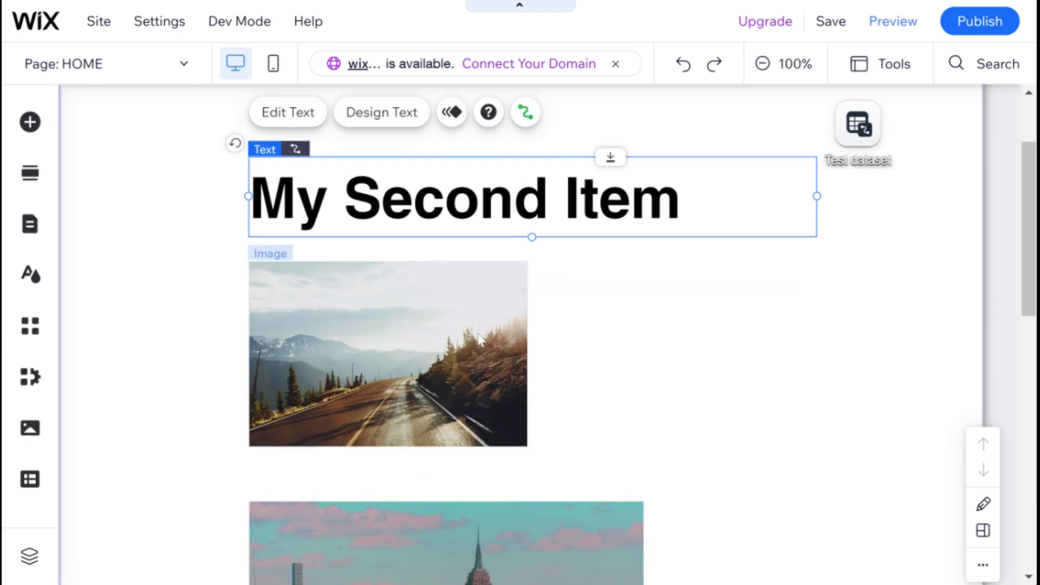
left_click(445, 320)
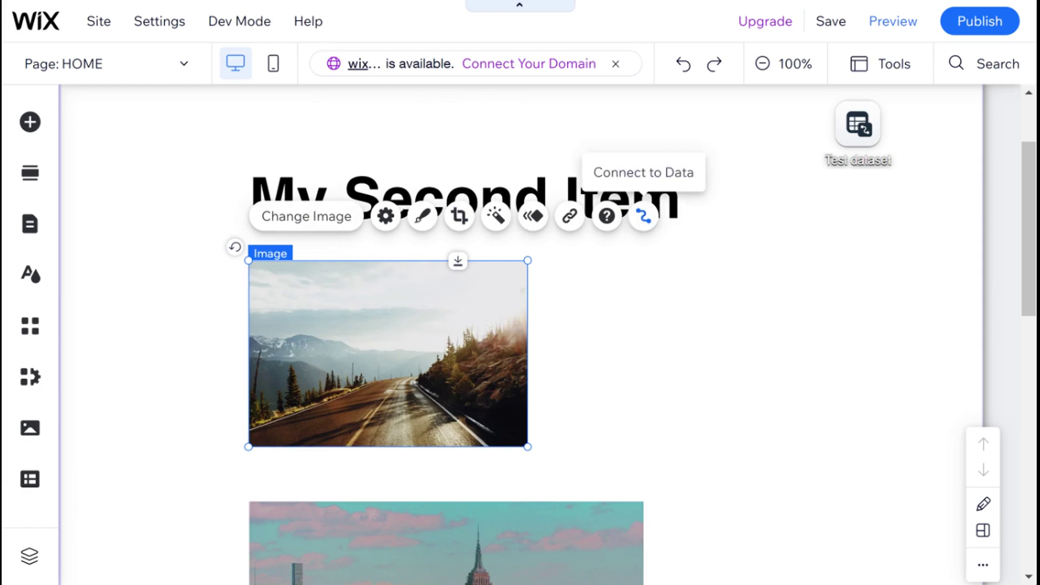
left_click(643, 217)
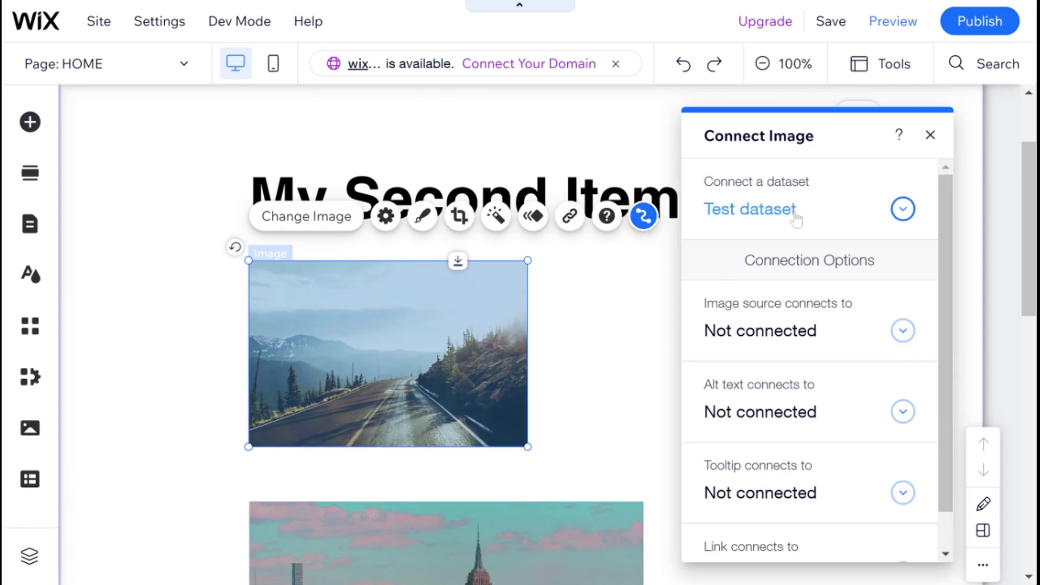
scroll(736, 269, "down", 1)
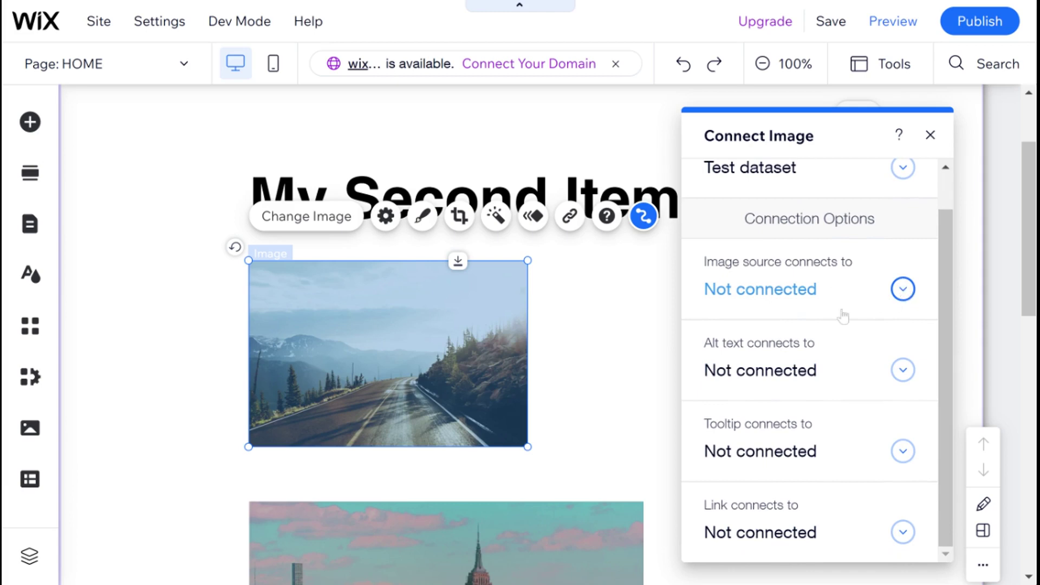
left_click(902, 289)
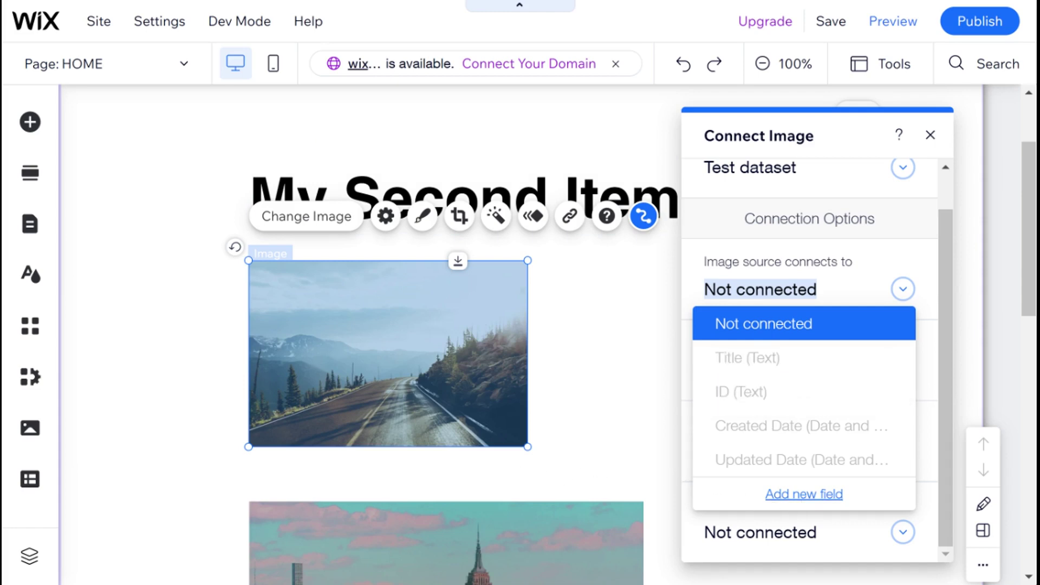
left_click(805, 494)
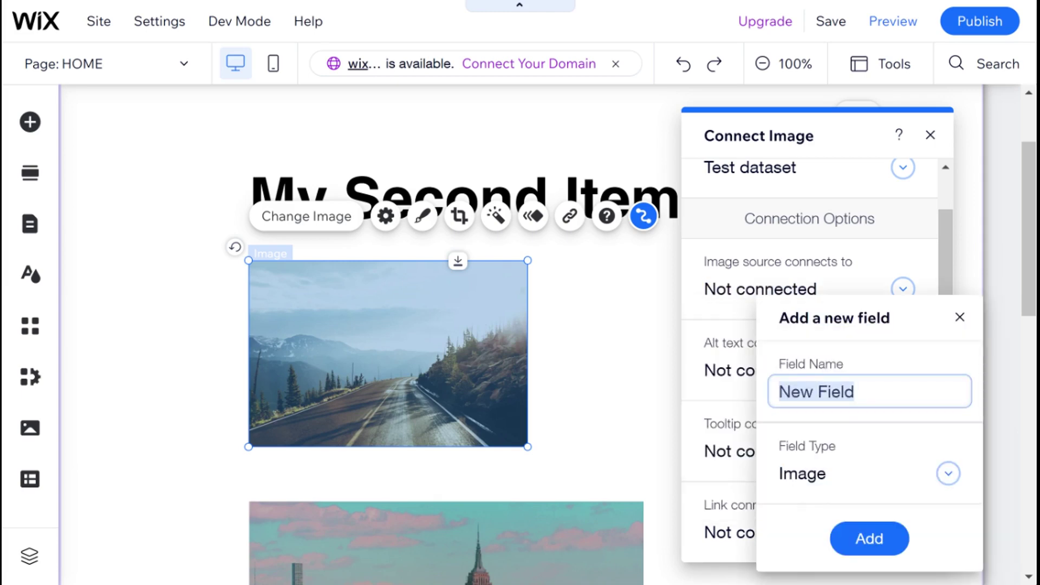
type("Image")
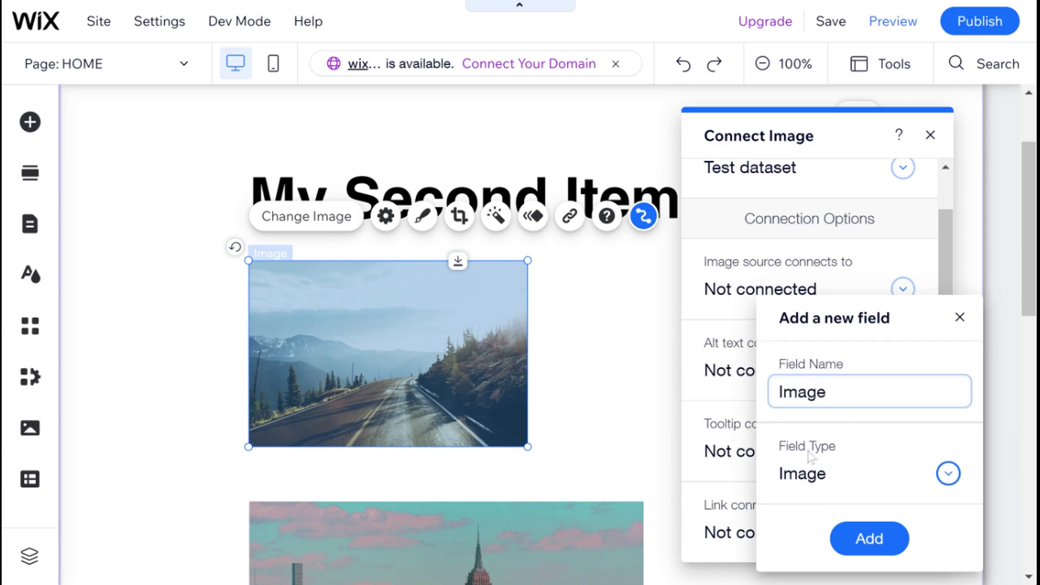
left_click(949, 476)
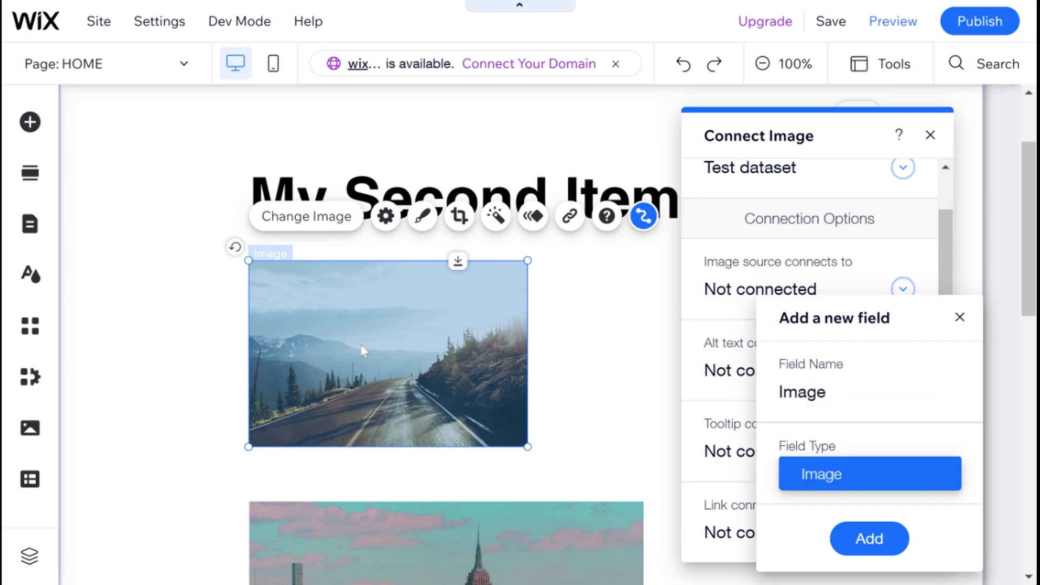
left_click(948, 439)
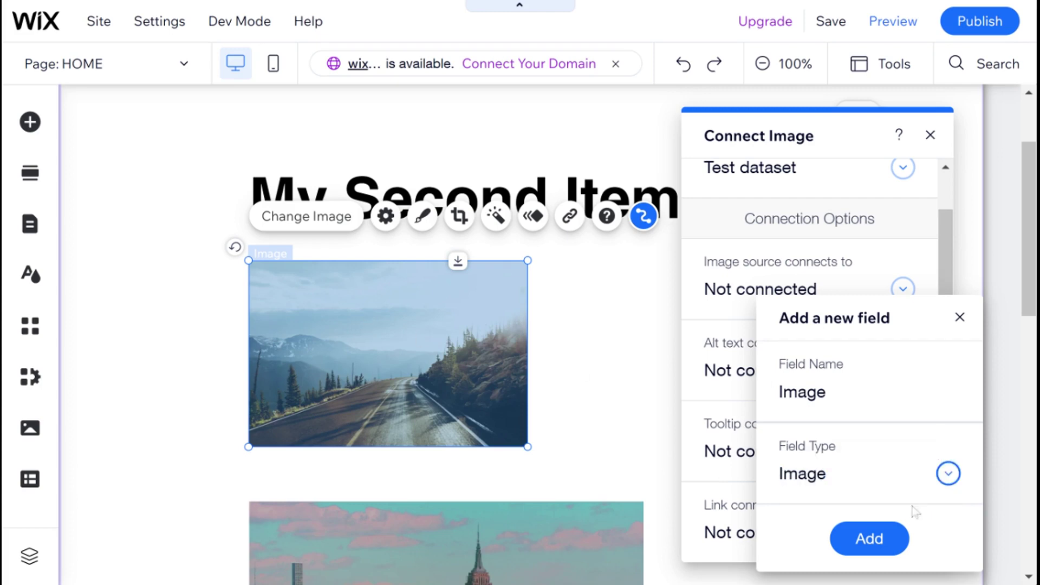
left_click(892, 551)
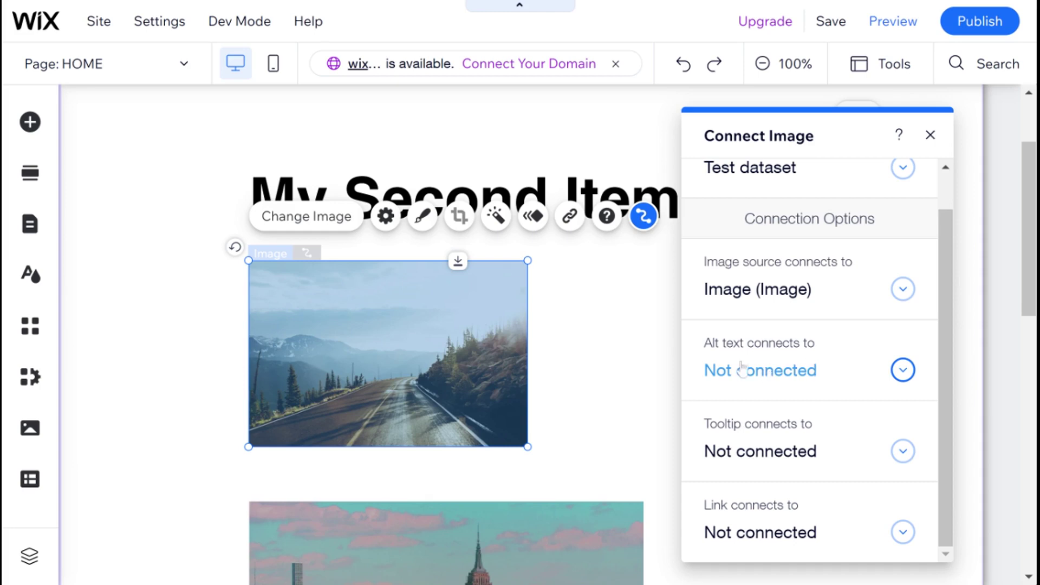
Connect the road image's alt text and tooltip to the Title (Text) field.
left_click(761, 373)
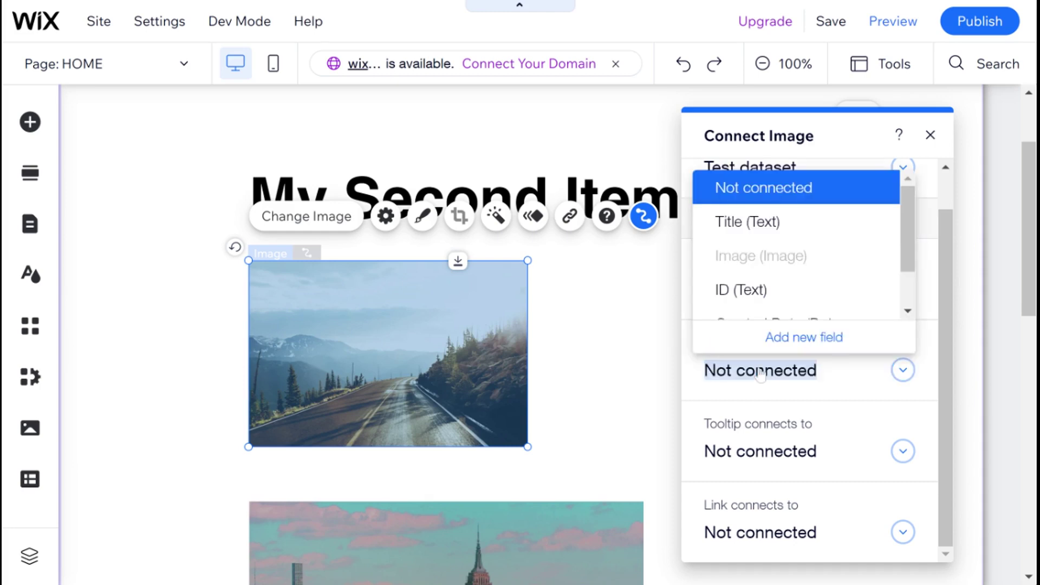
left_click(757, 235)
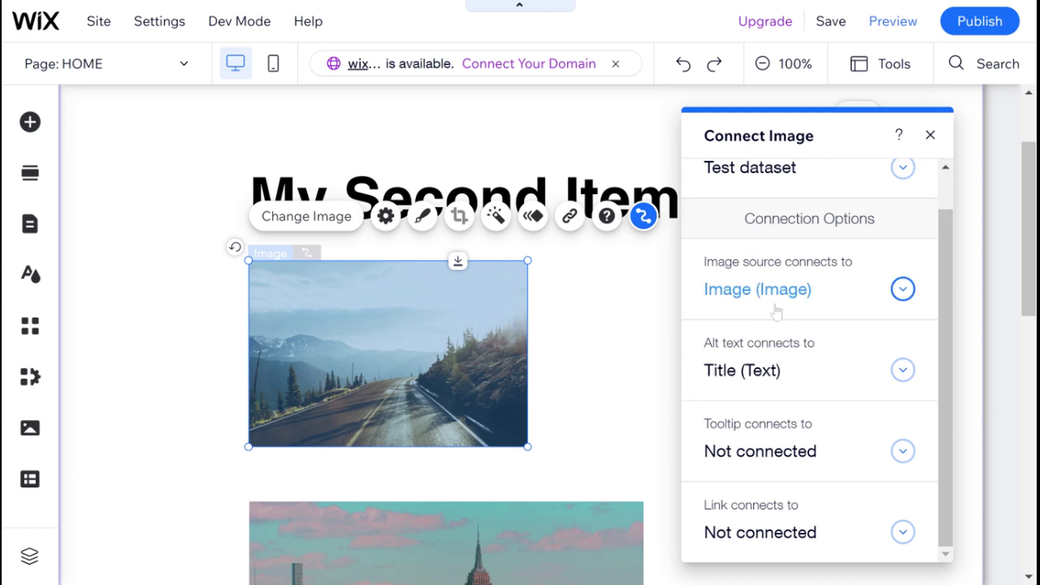
left_click(890, 462)
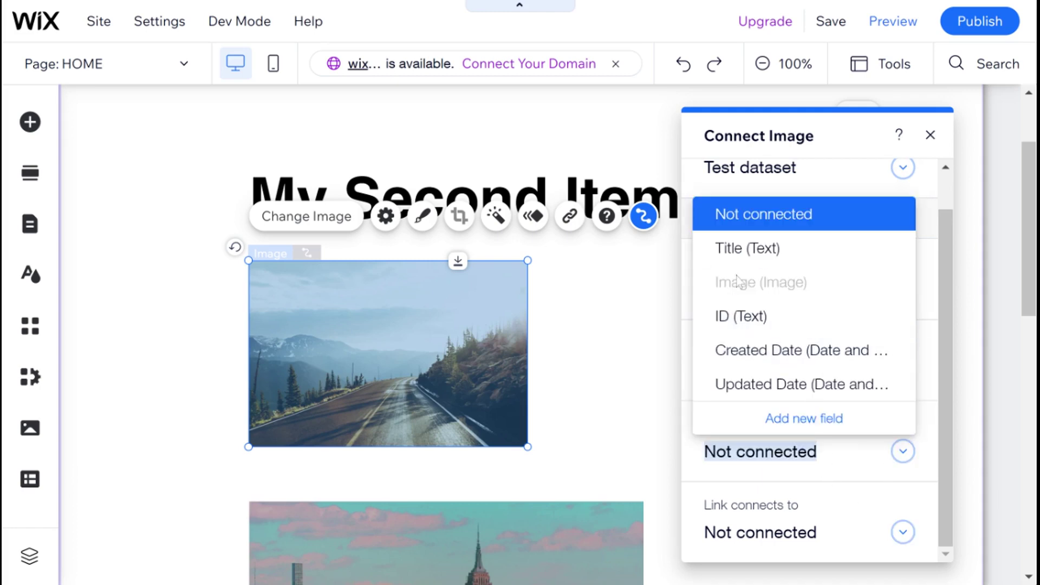
left_click(758, 254)
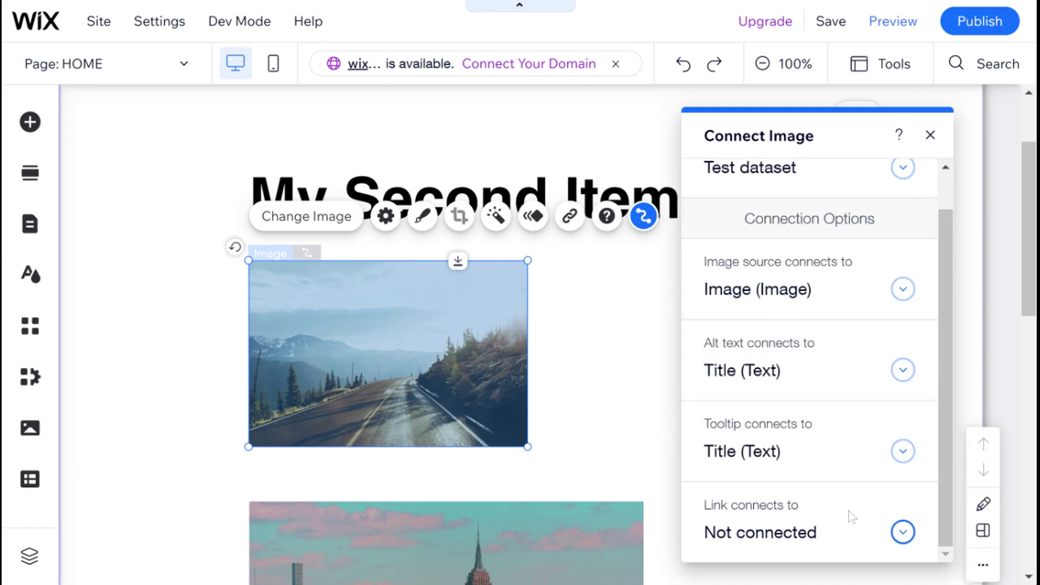
Connect the road image's link to a new URL-type field named URL and close the connection settings.
left_click(809, 542)
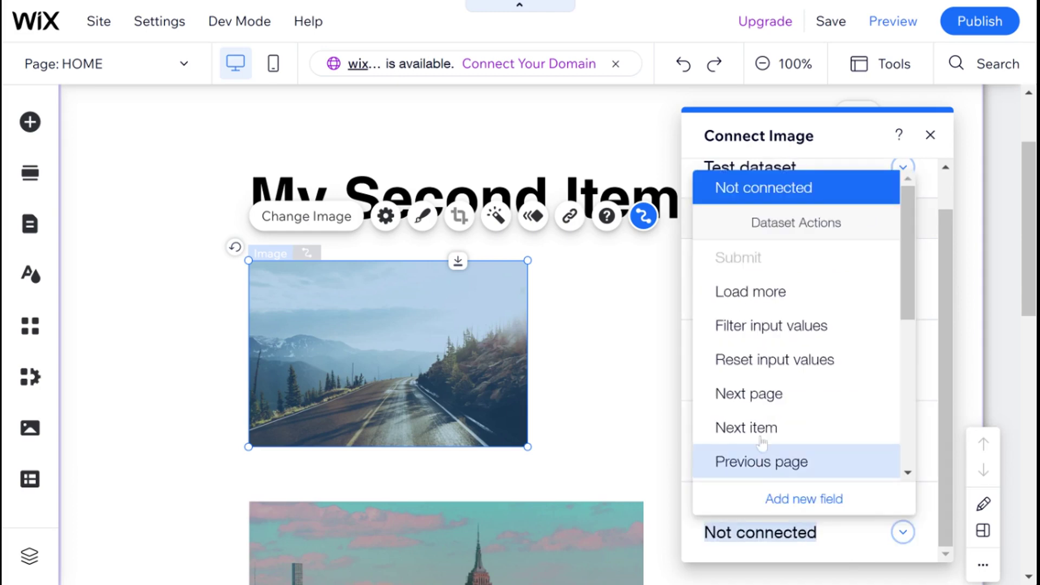
scroll(765, 276, "down", 6)
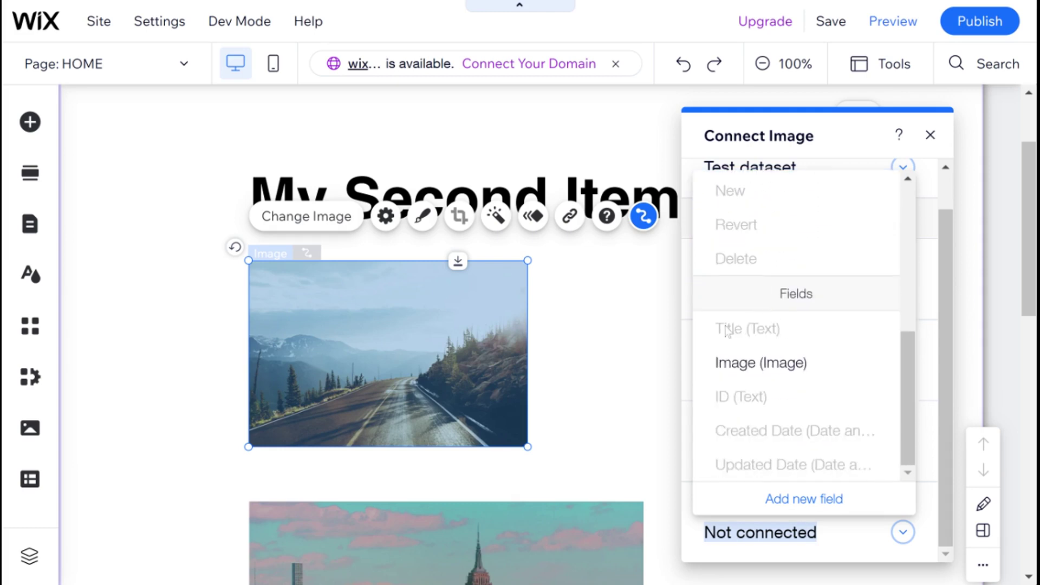
left_click(803, 499)
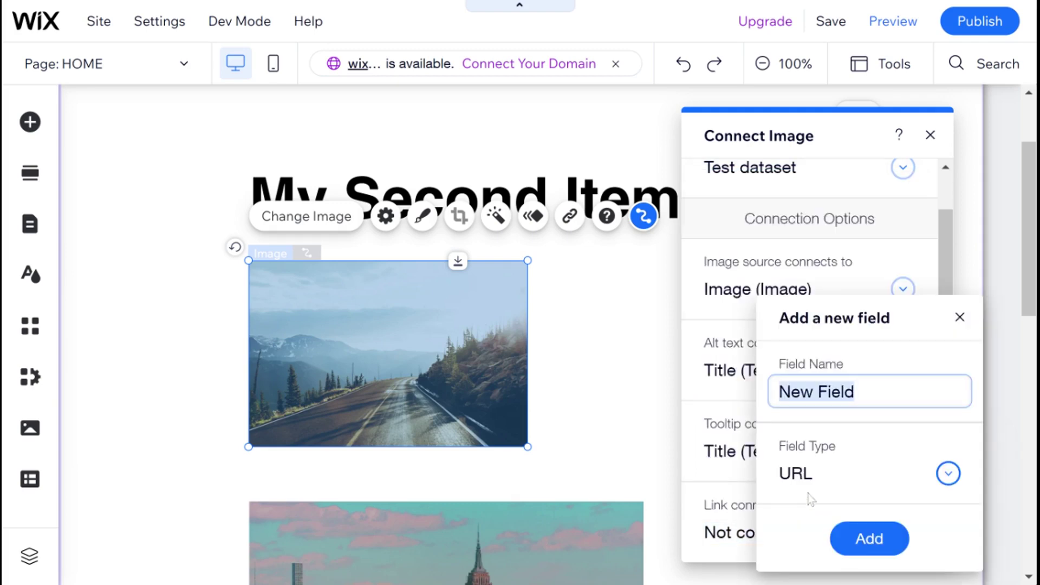
type("URL")
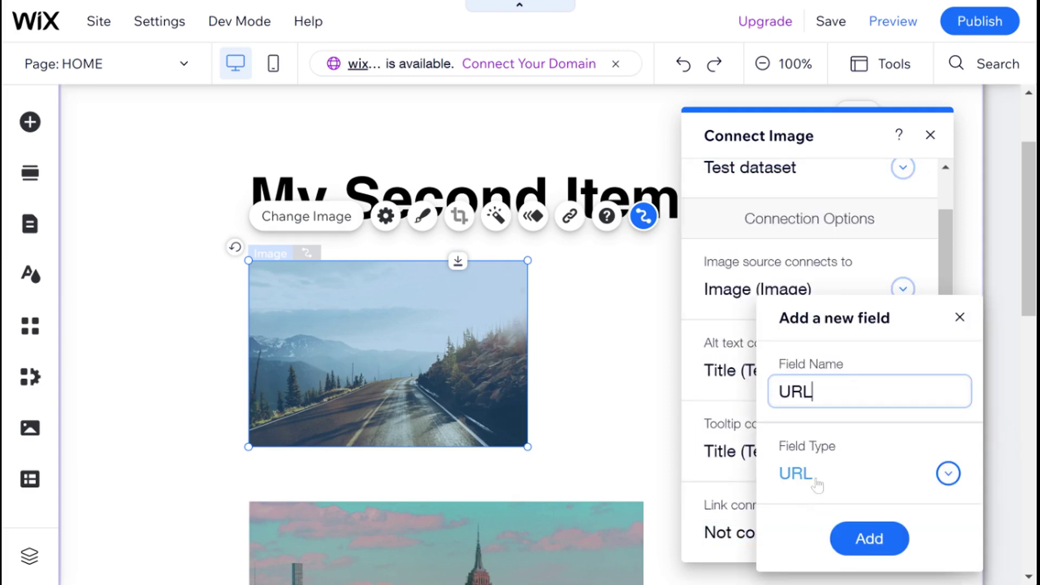
left_click(866, 538)
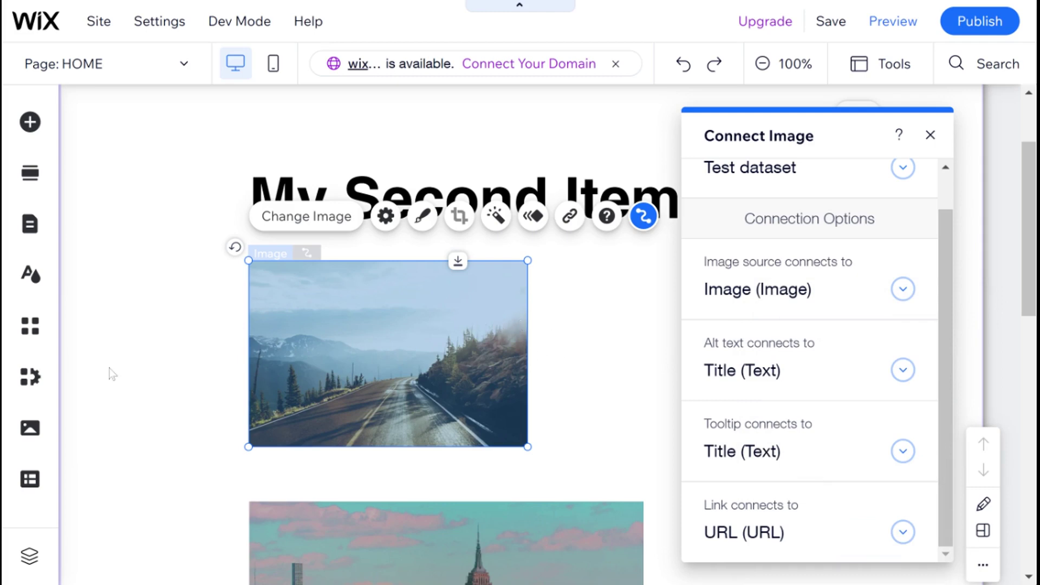
left_click(173, 324)
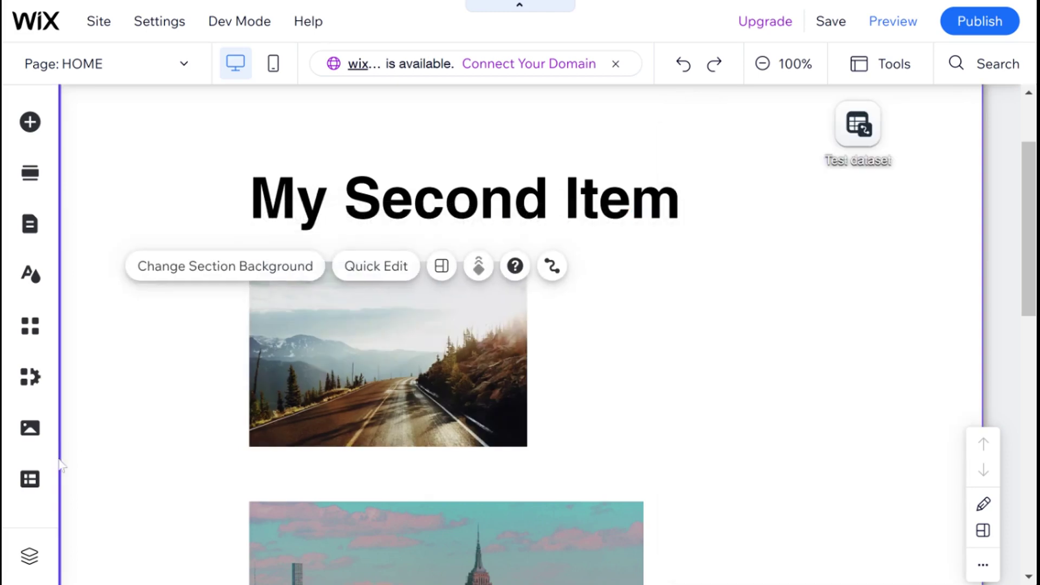
Open Test Collection from the site's collections in the Content Manager.
left_click(30, 480)
left_click(119, 193)
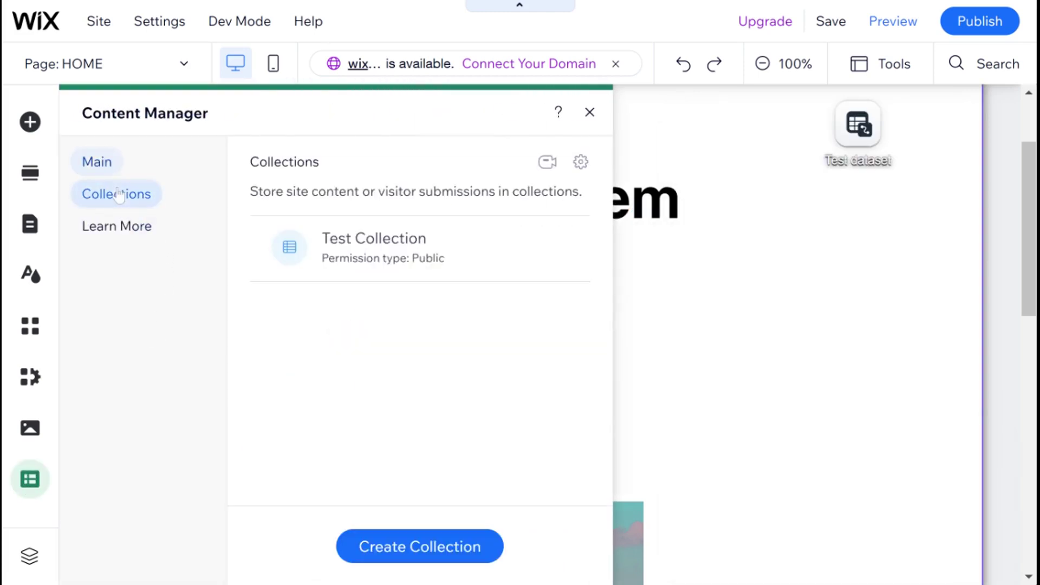
left_click(399, 246)
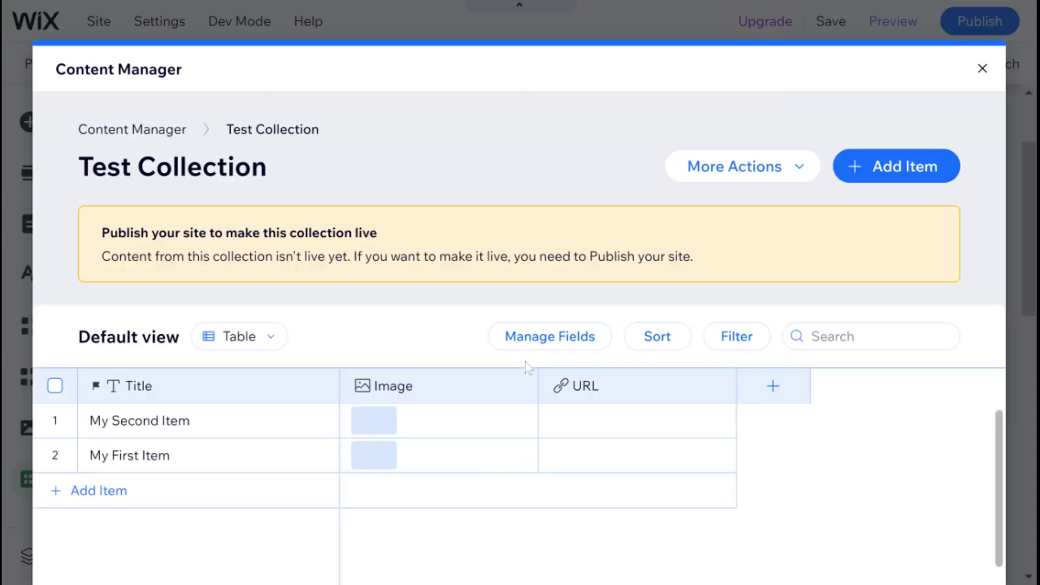
Set the Image field of My Second Item to the Female Friends picture from the Wix media library.
left_click(380, 425)
left_click(373, 421)
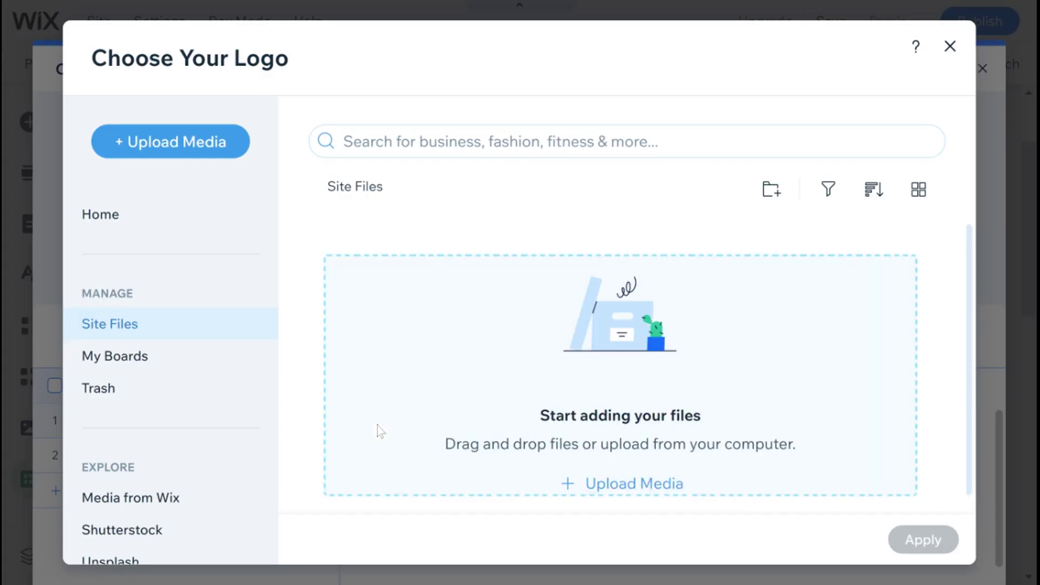
left_click(156, 496)
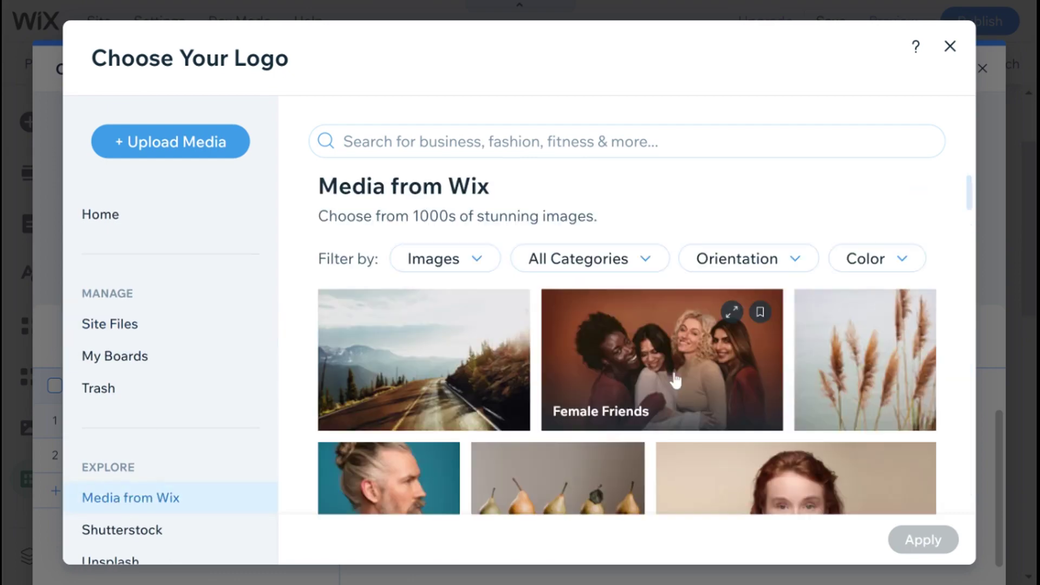
left_click_drag(390, 376, 729, 371)
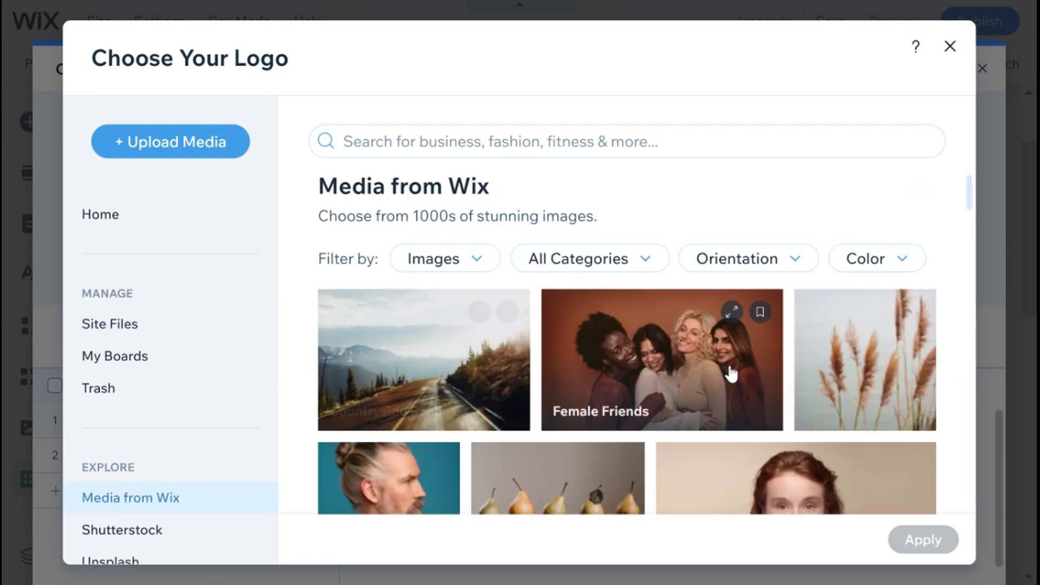
left_click(731, 373)
left_click(939, 538)
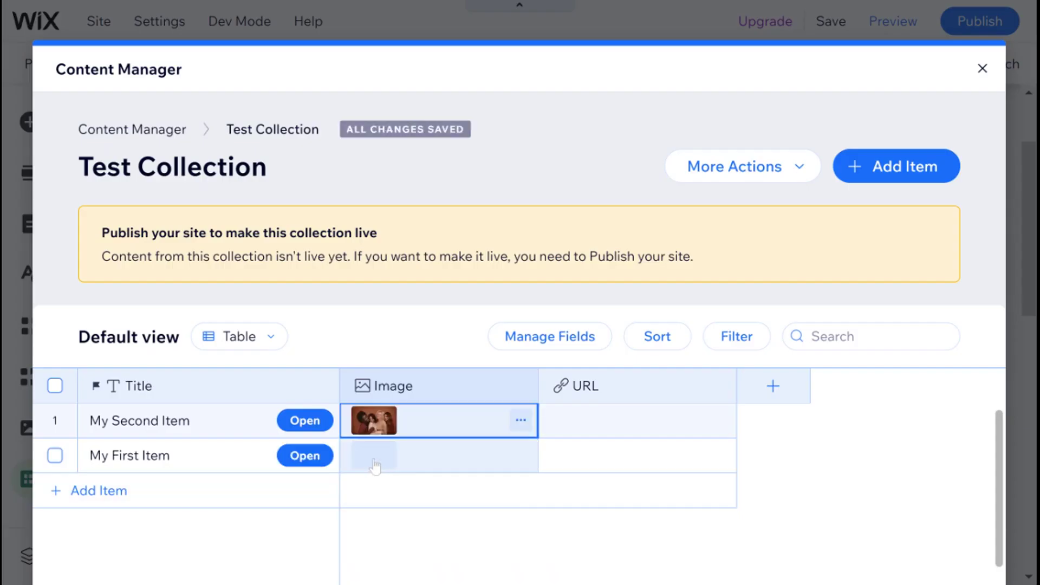
Set the Image field of My First Item to the Pampas Grass picture from the Wix media library.
left_click(374, 459)
left_click(374, 458)
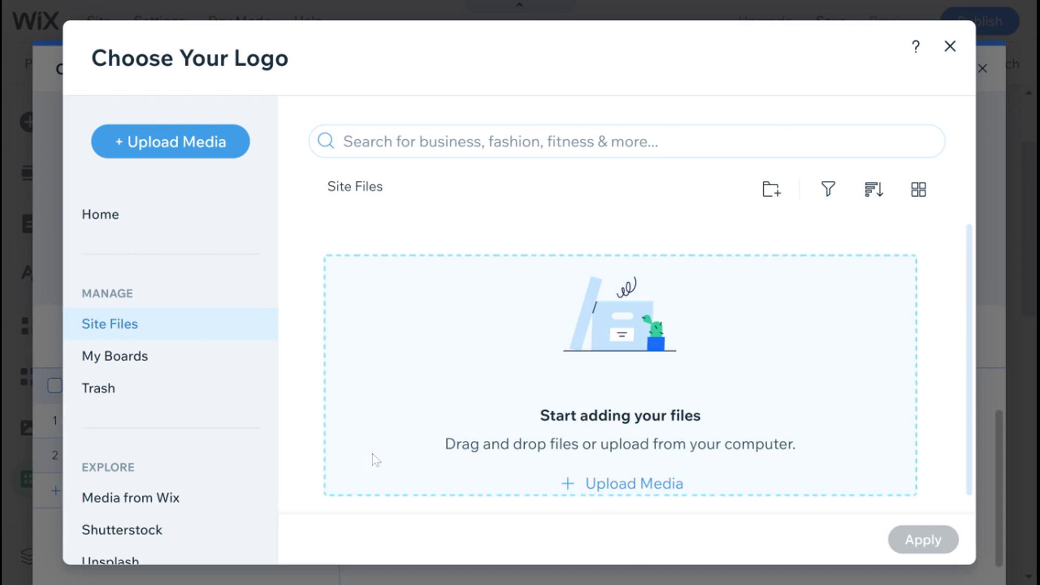
left_click(151, 496)
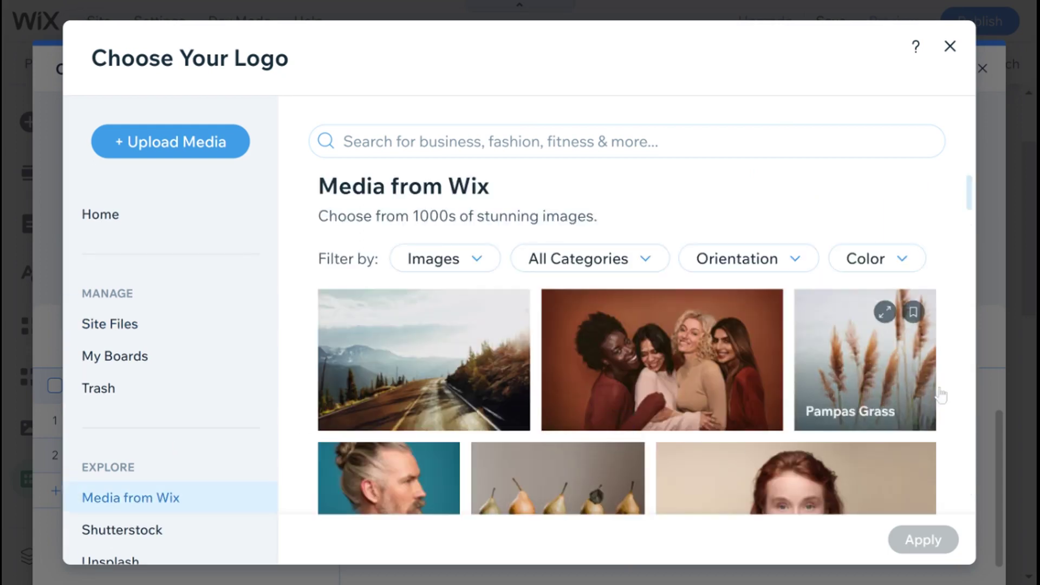
left_click(875, 374)
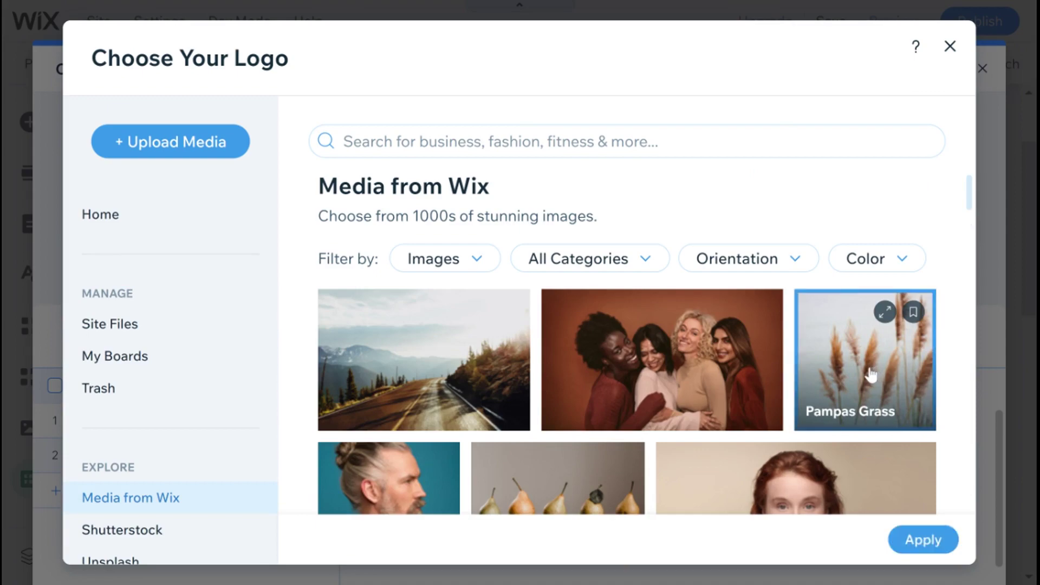
left_click(921, 539)
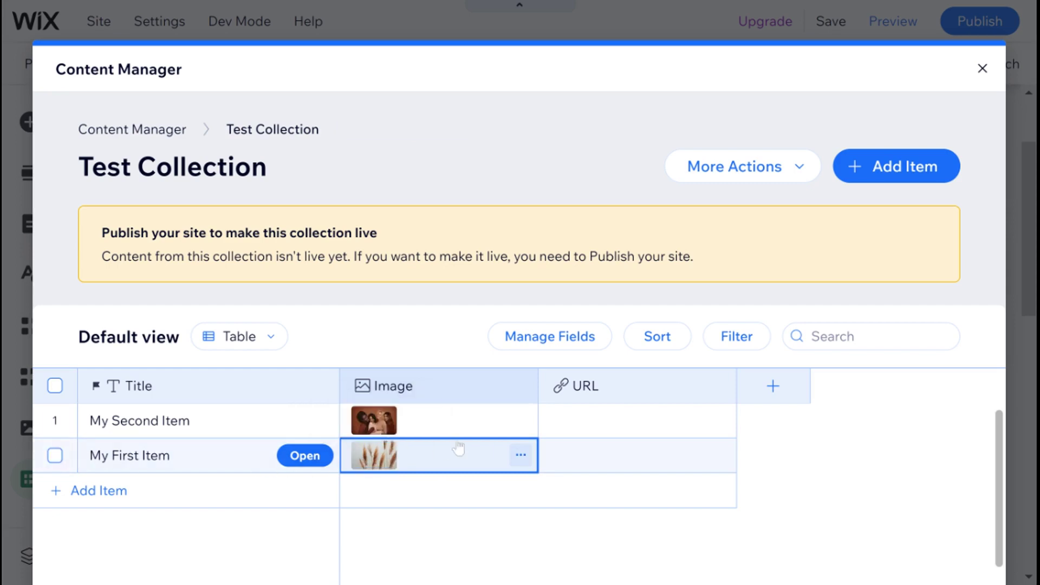
Close the Content Manager and check the connected image and heading on the page.
left_click(982, 68)
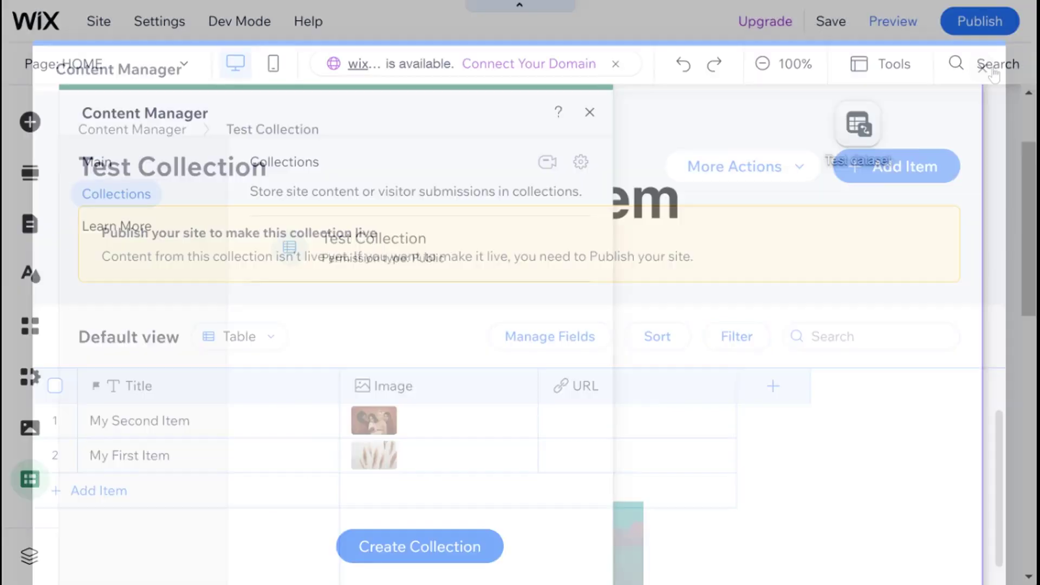
left_click(589, 114)
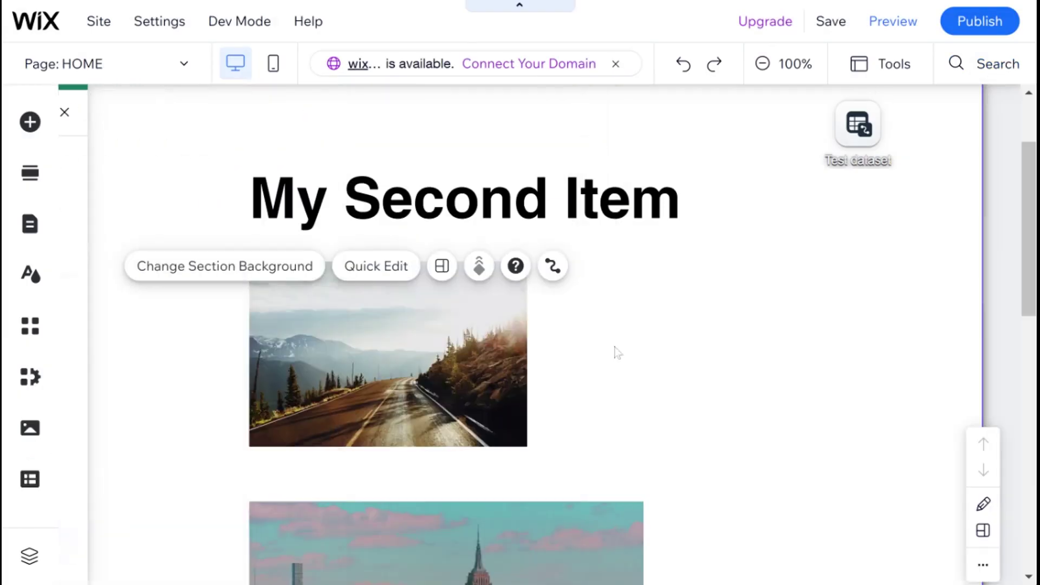
left_click(367, 372)
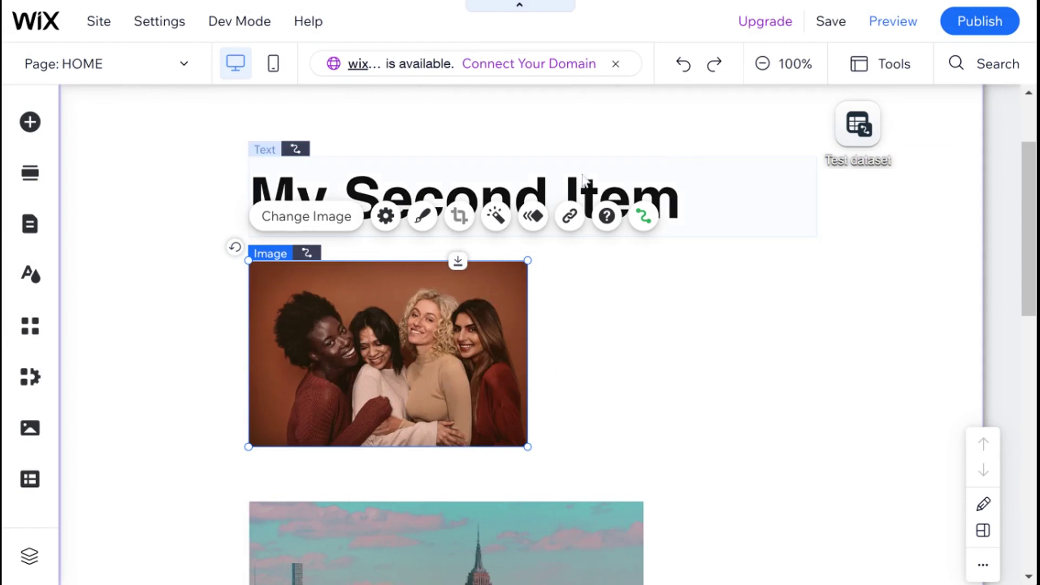
left_click(380, 178)
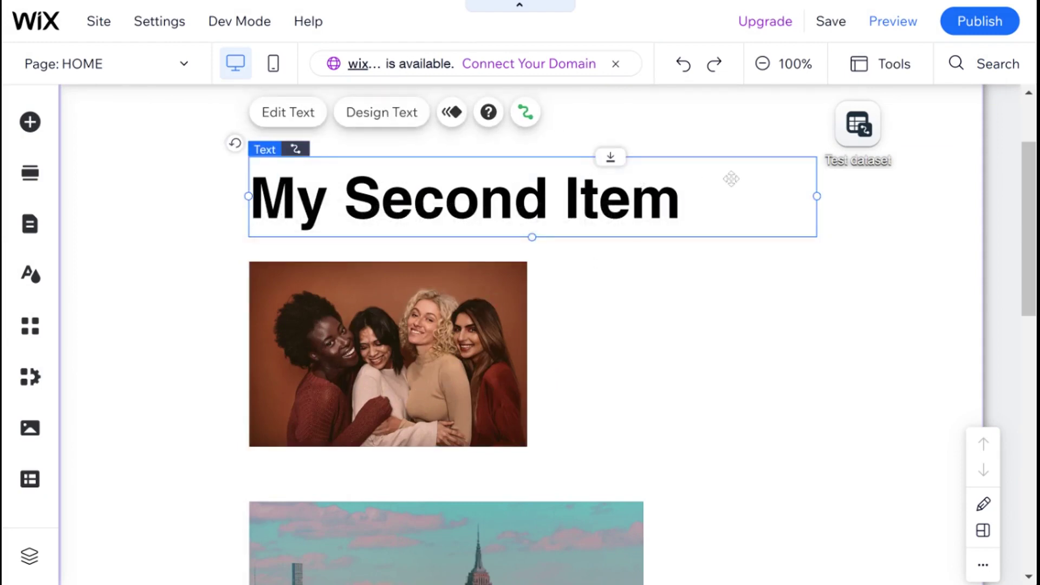
left_click(854, 152)
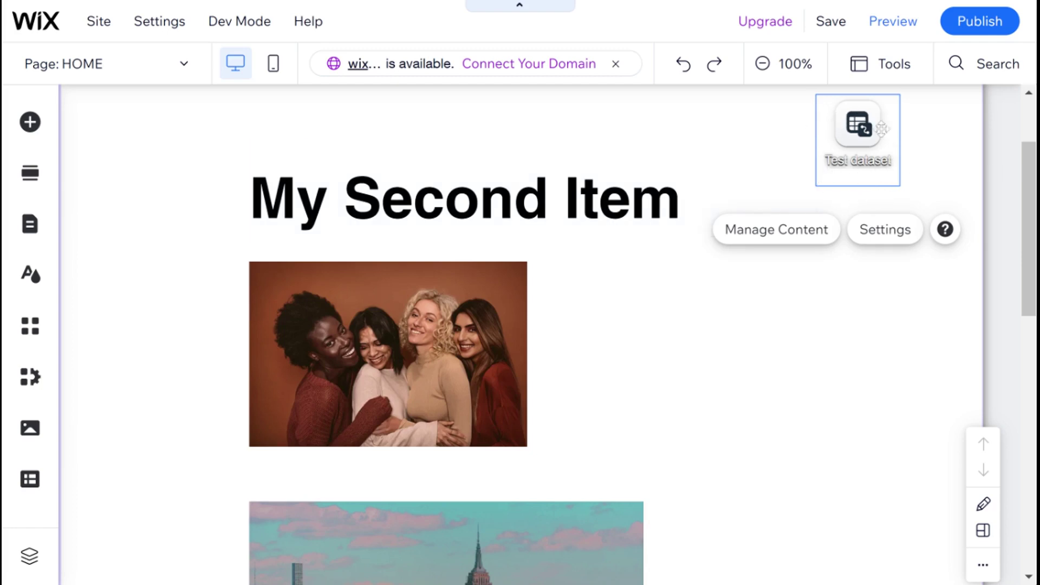
left_click(396, 219)
left_click(441, 334)
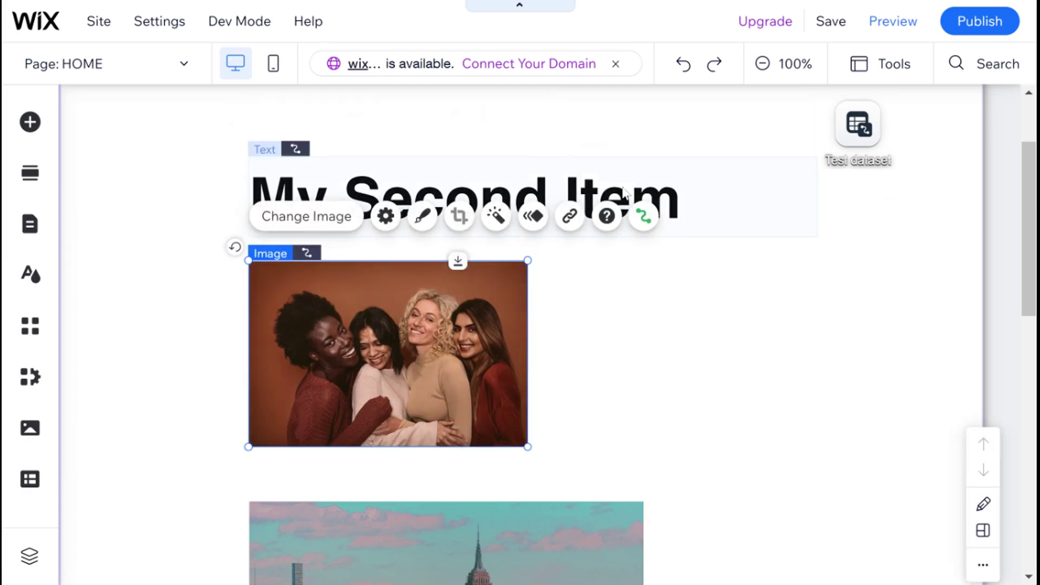
Delete the Title contains Second filter from the Test dataset and close its settings.
left_click(858, 126)
left_click(876, 238)
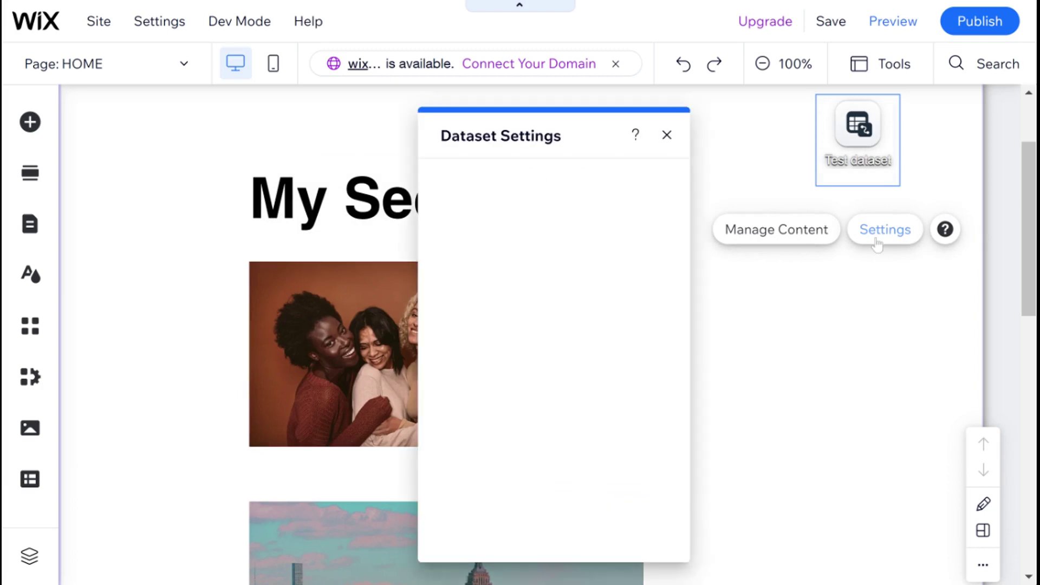
scroll(509, 382, "down", 2)
scroll(503, 385, "down", 2)
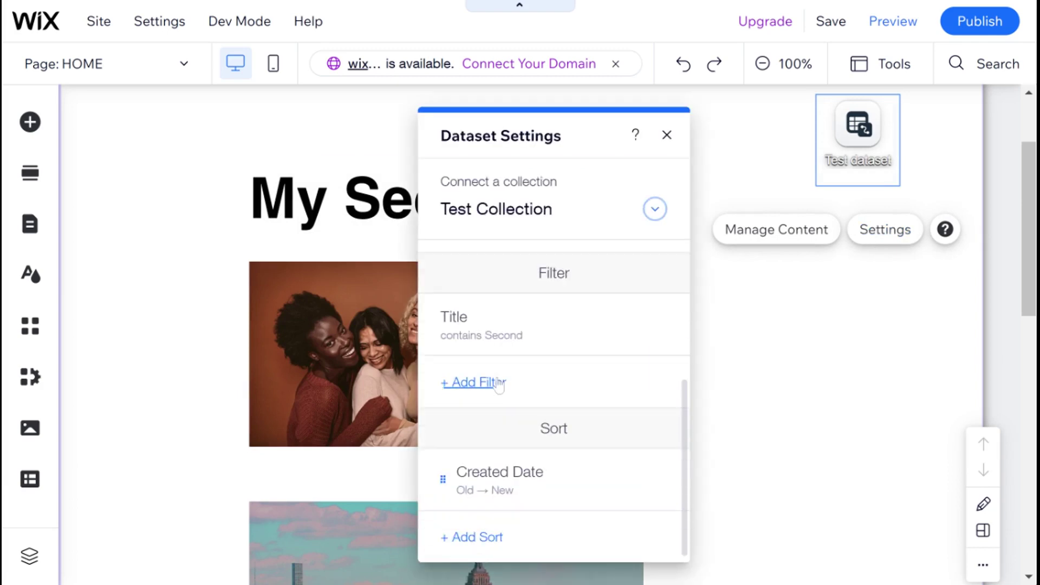
mouse_move(472, 327)
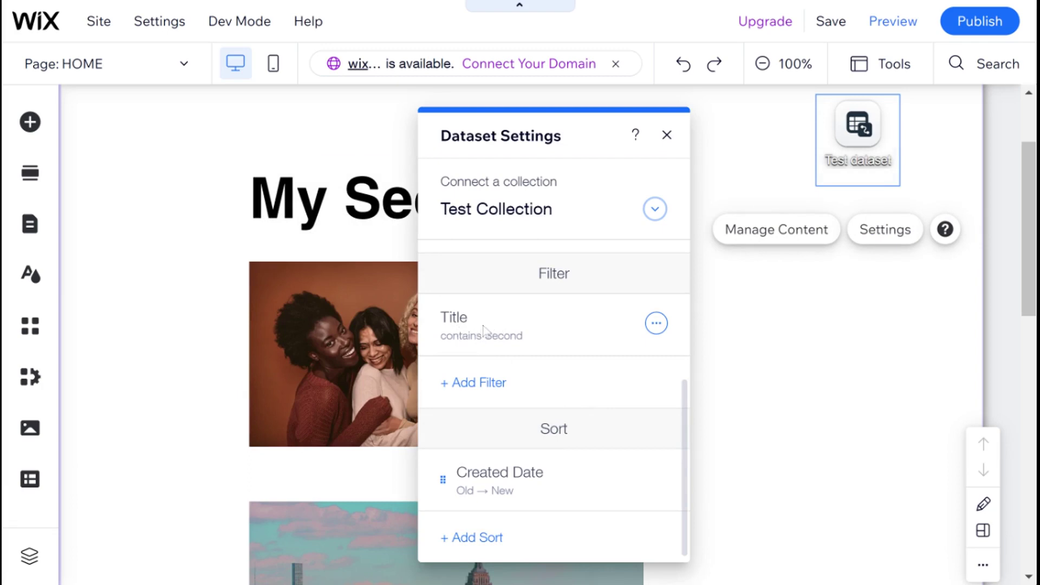
left_click(656, 323)
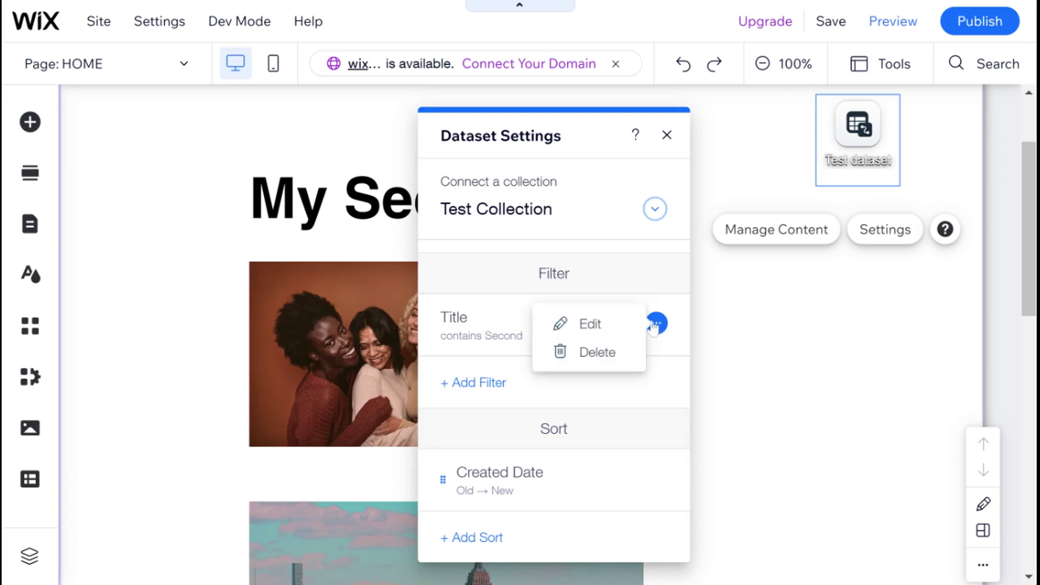
left_click(605, 352)
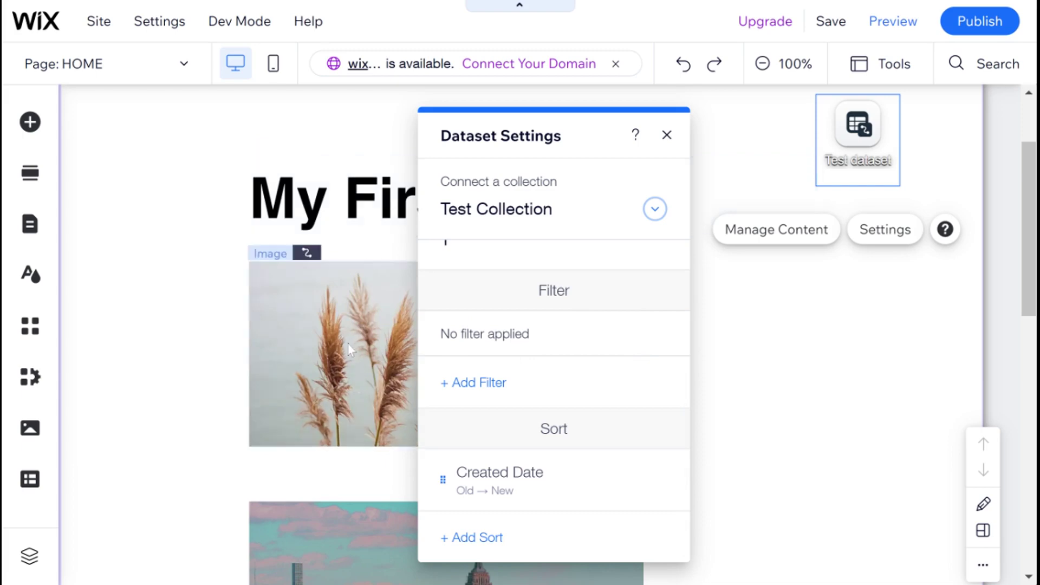
left_click(666, 135)
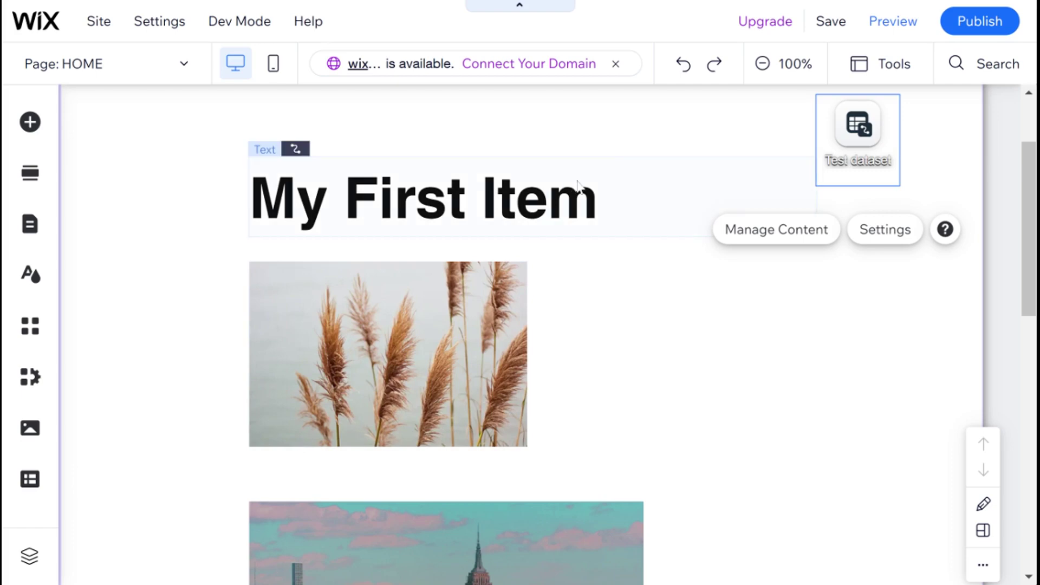
Connect the video player to the Test dataset, linking the video title to Title (Text) and the video source to URL (URL).
scroll(460, 206, "down", 5)
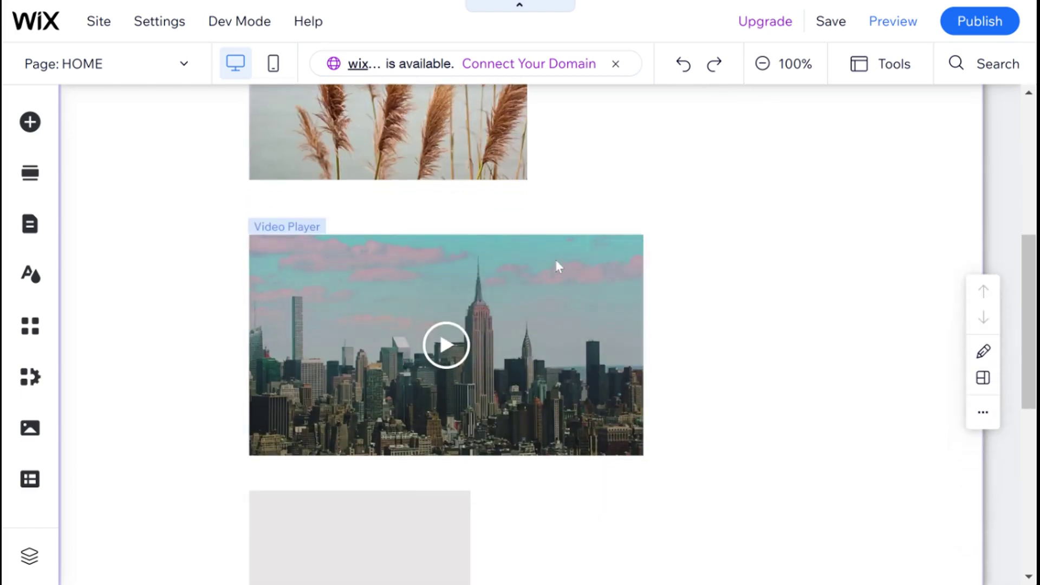
left_click(557, 269)
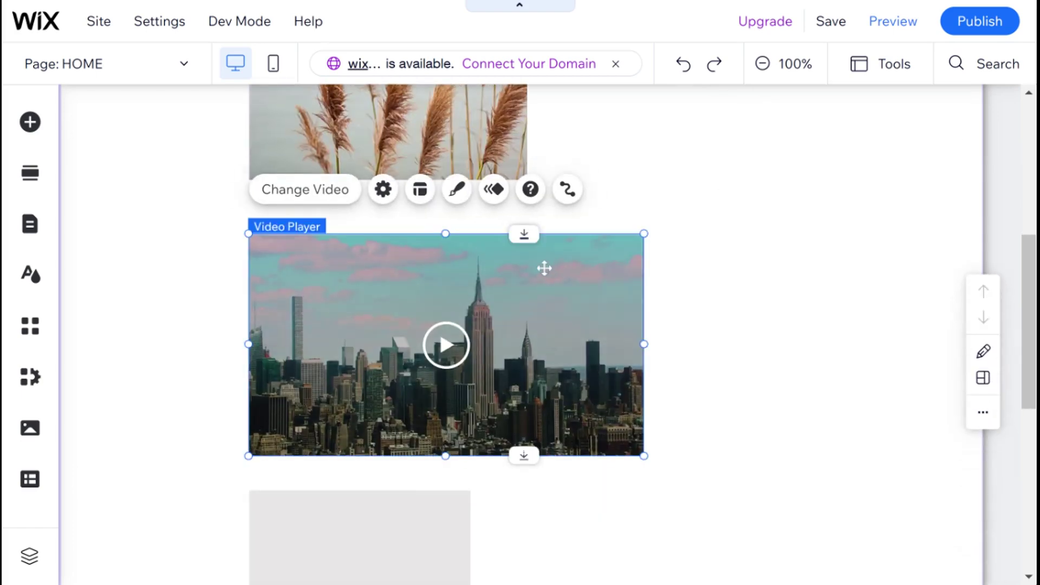
left_click(567, 189)
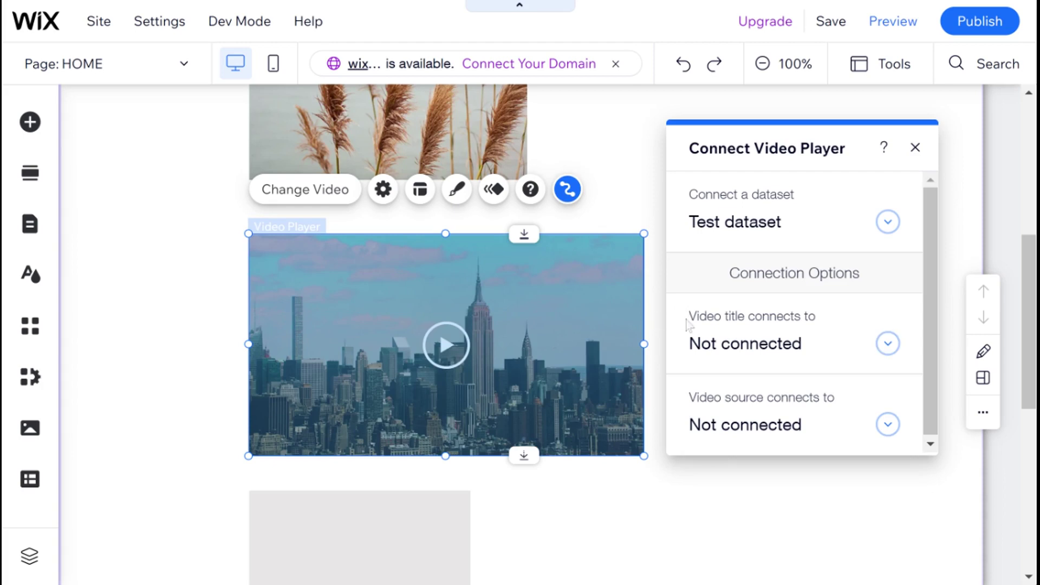
left_click(729, 346)
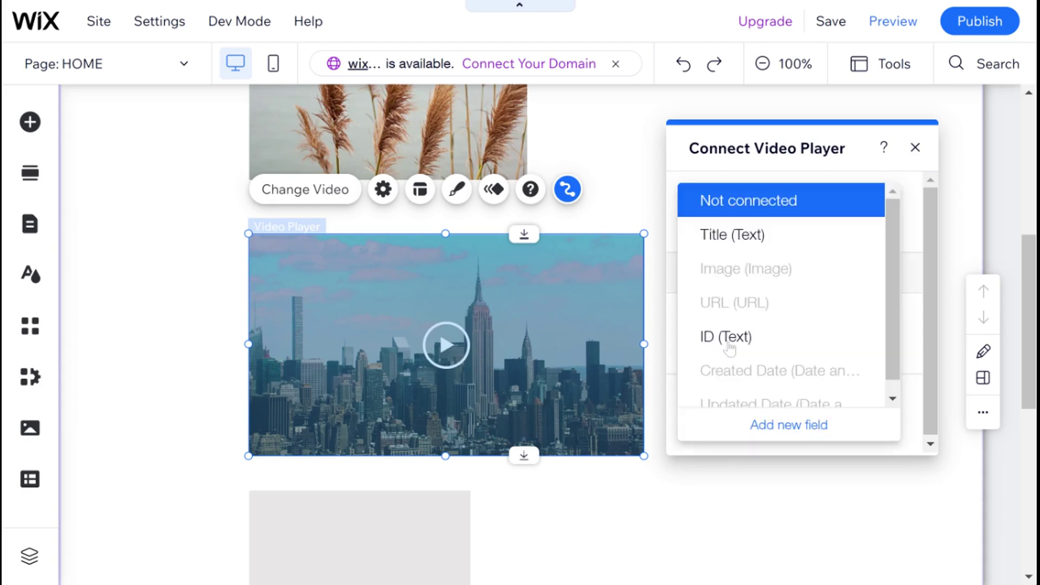
left_click(736, 238)
left_click(766, 427)
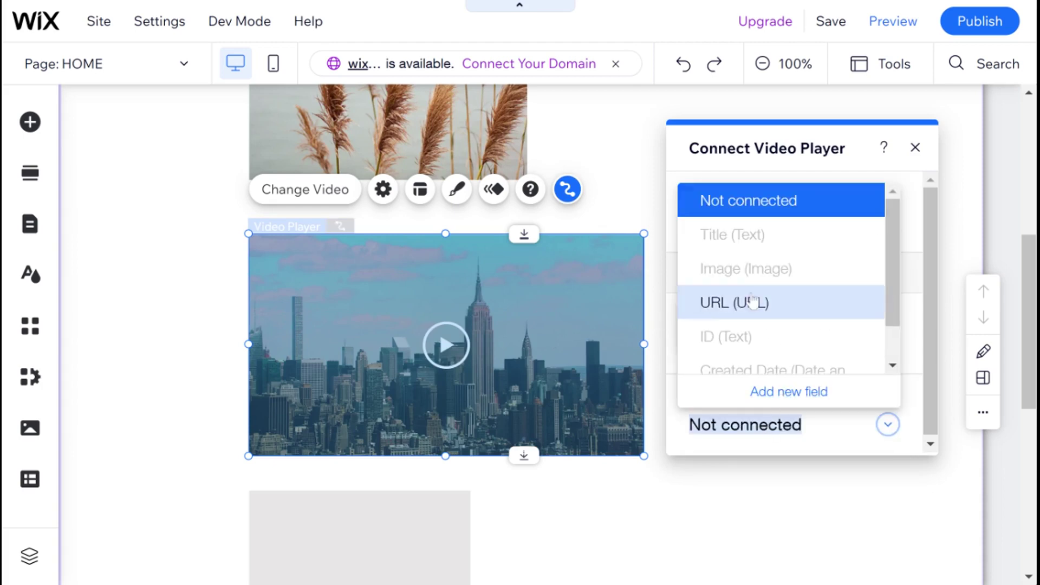
scroll(747, 255, "down", 1)
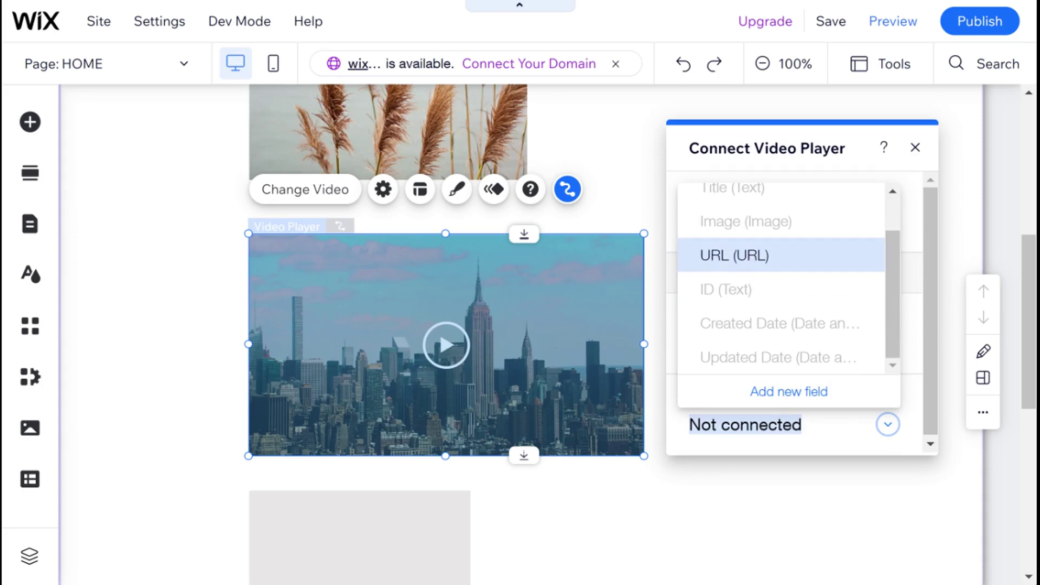
left_click(716, 259)
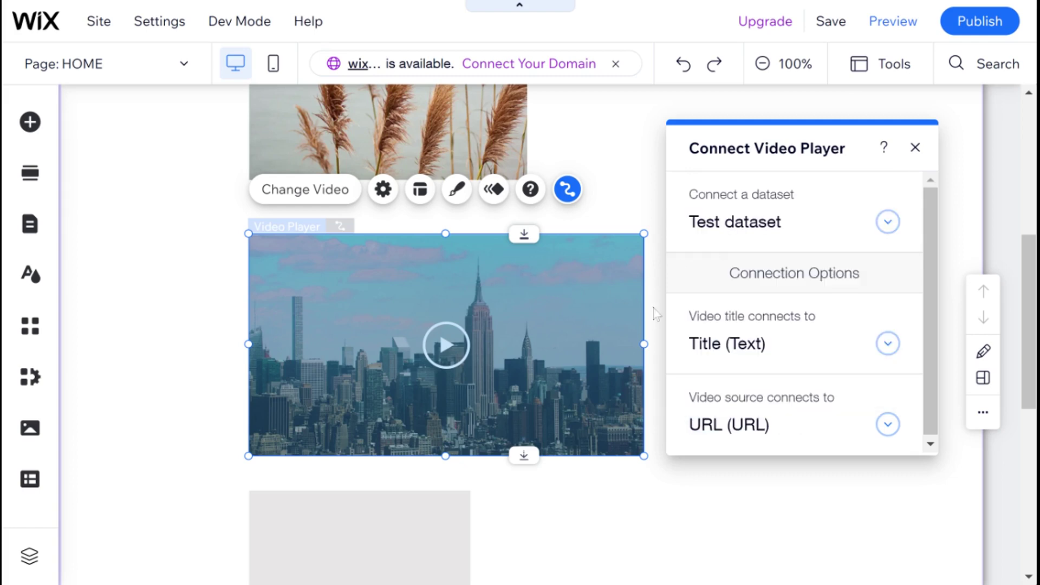
scroll(509, 349, "up", 3)
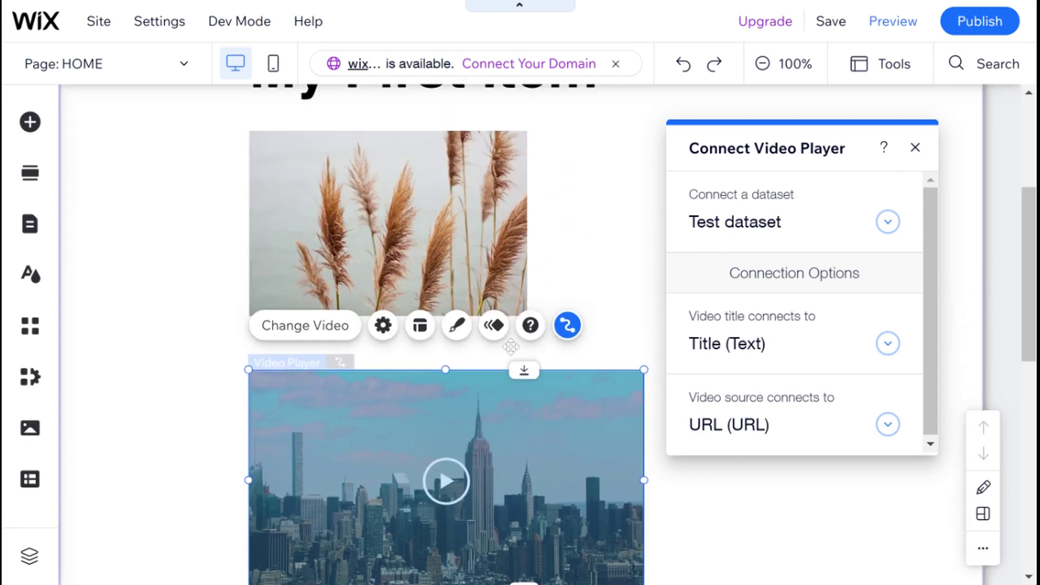
scroll(510, 346, "down", 2)
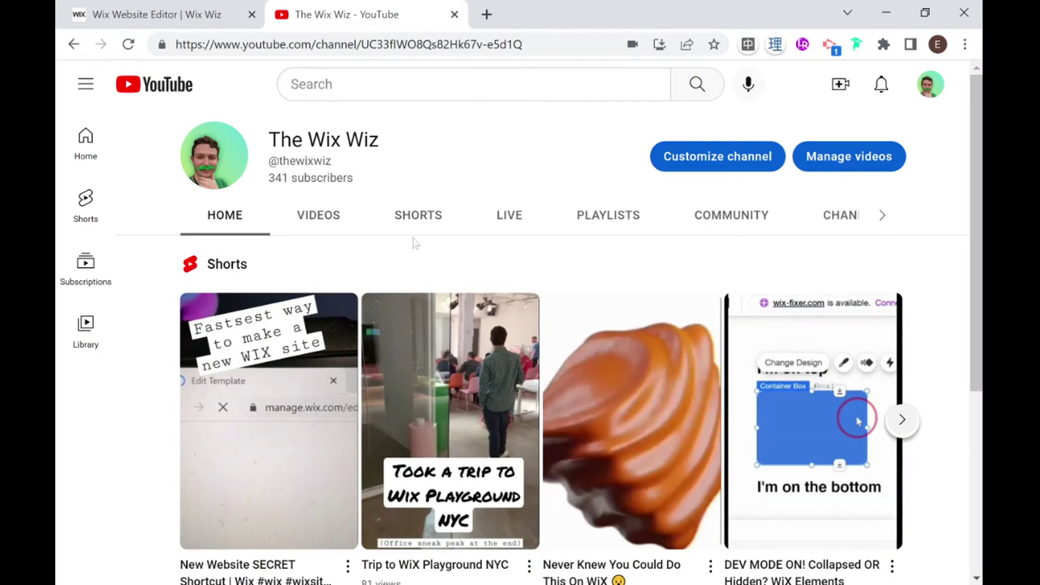
On The Wix Wiz YouTube channel, copy the share link of the How to Add a Wishlist to Wix Stores video.
scroll(412, 236, "down", 4)
scroll(414, 242, "down", 2)
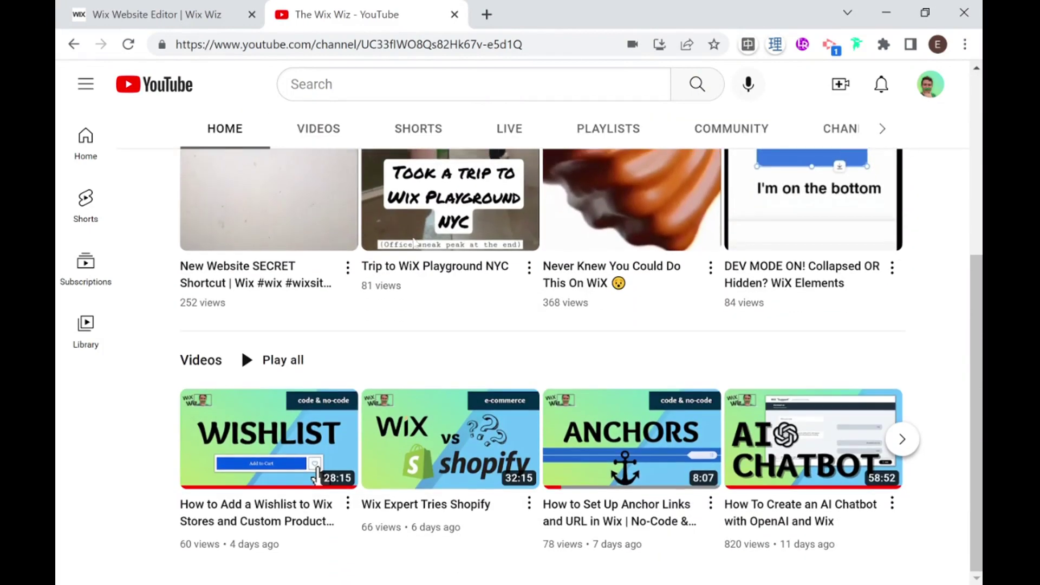
left_click(348, 504)
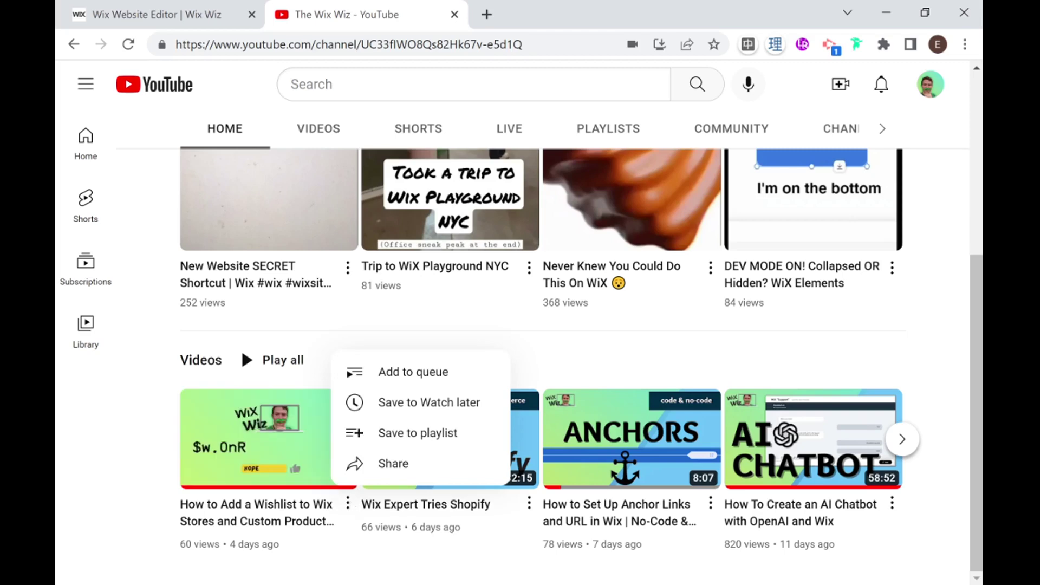
left_click(393, 463)
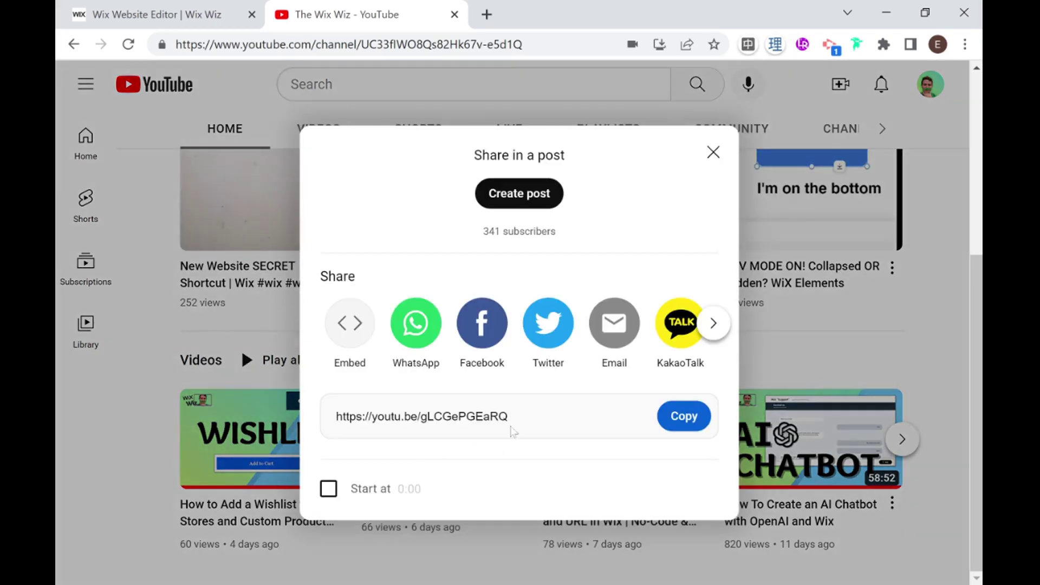
left_click(683, 416)
left_click(713, 152)
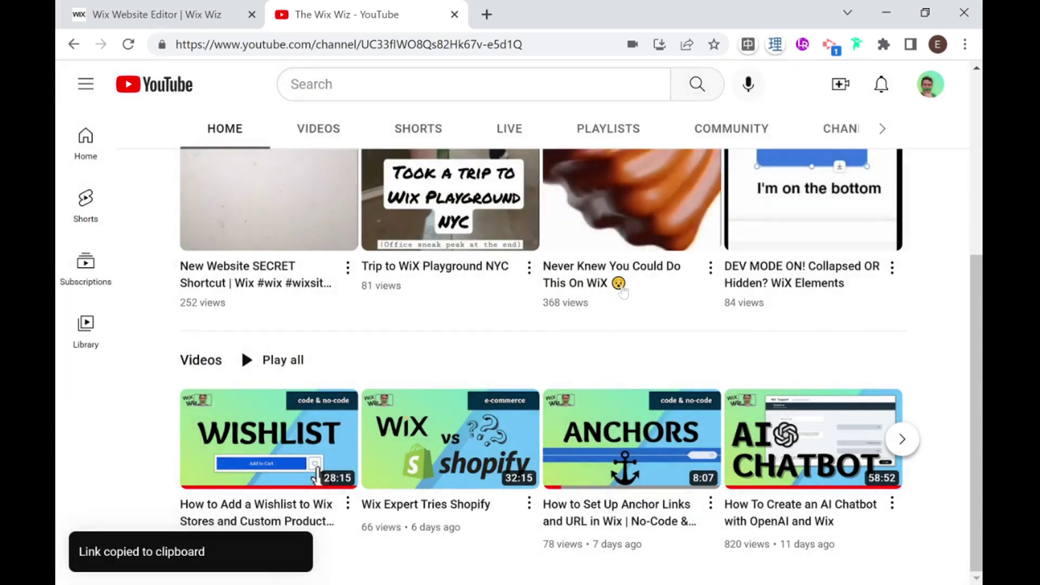
scroll(611, 290, "up", 5)
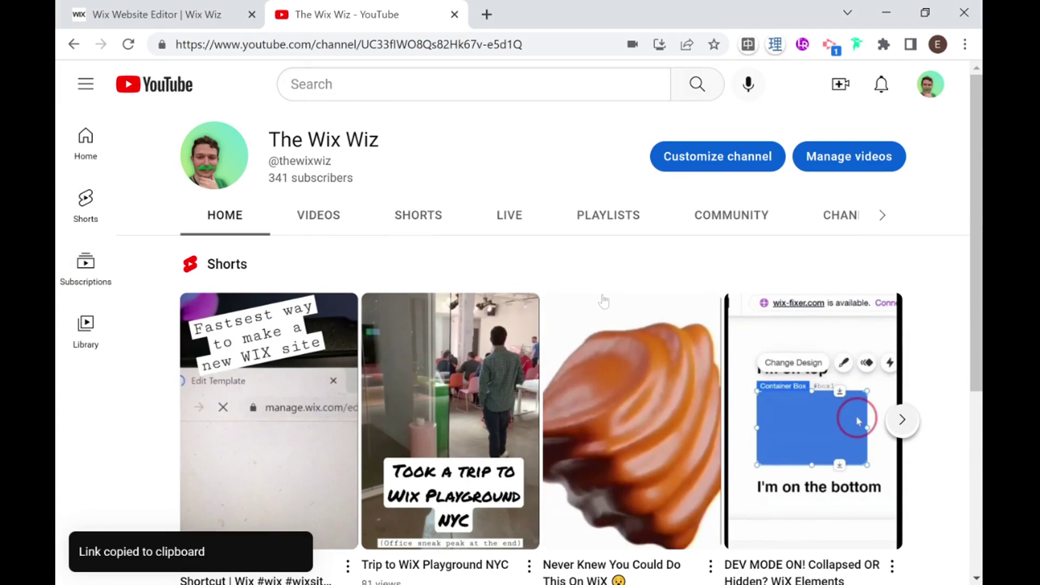
Switch back to the Wix Editor and open Test Collection from the site's collections.
left_click(137, 11)
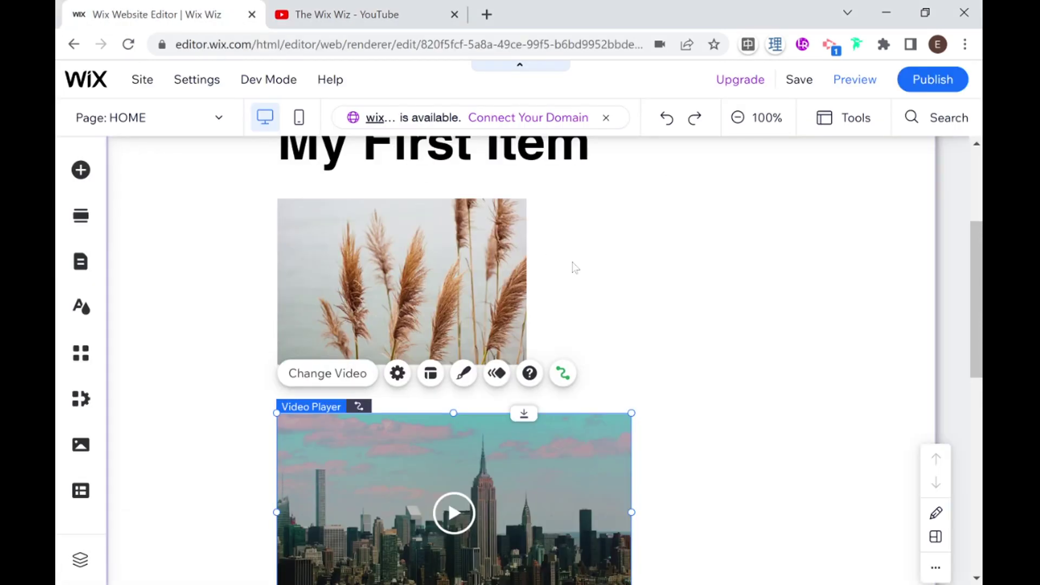
scroll(603, 262, "down", 2)
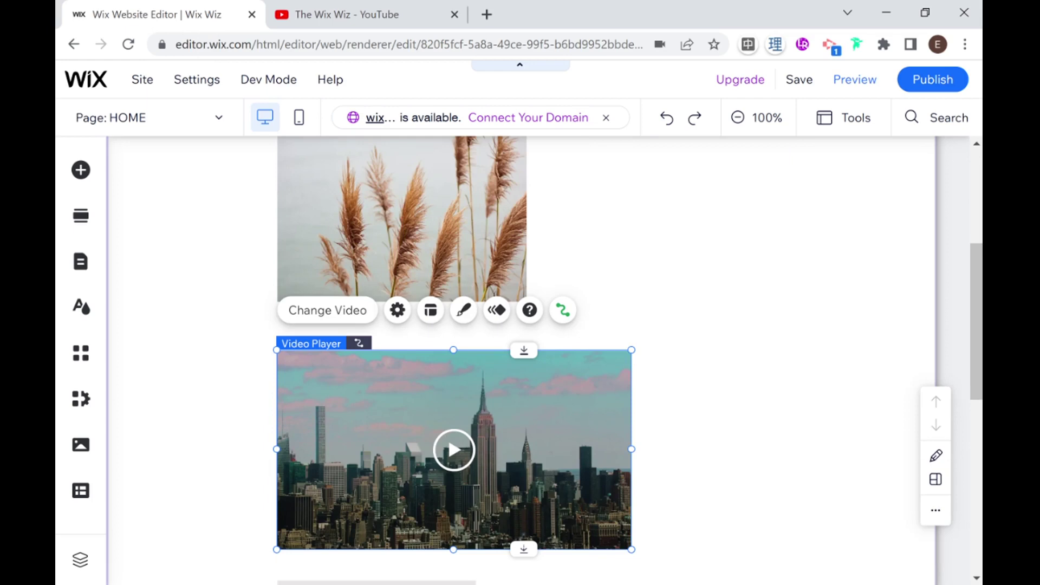
left_click(81, 492)
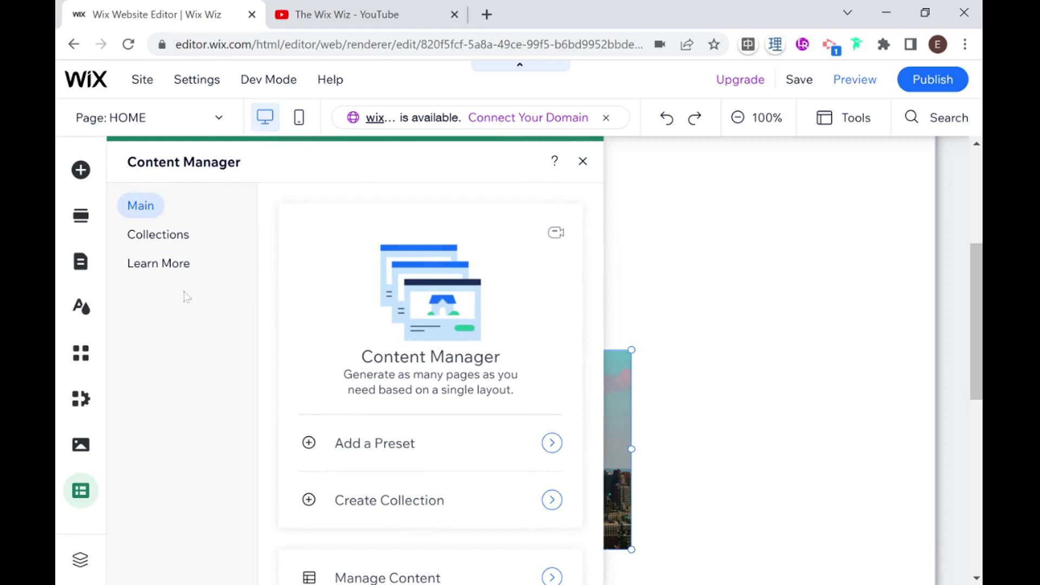
left_click(174, 238)
left_click(428, 285)
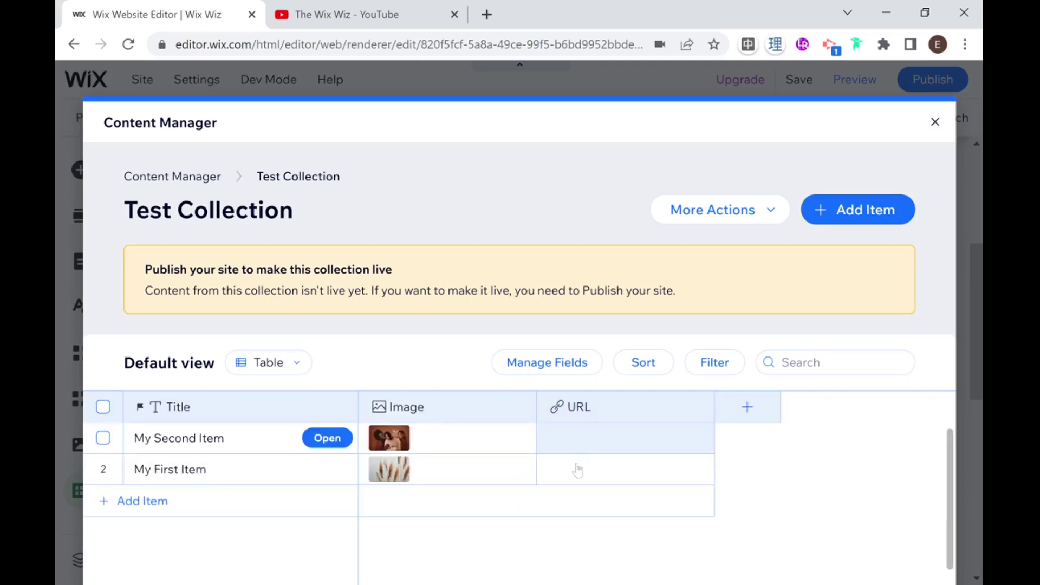
left_click(577, 472)
key("ctrl+v")
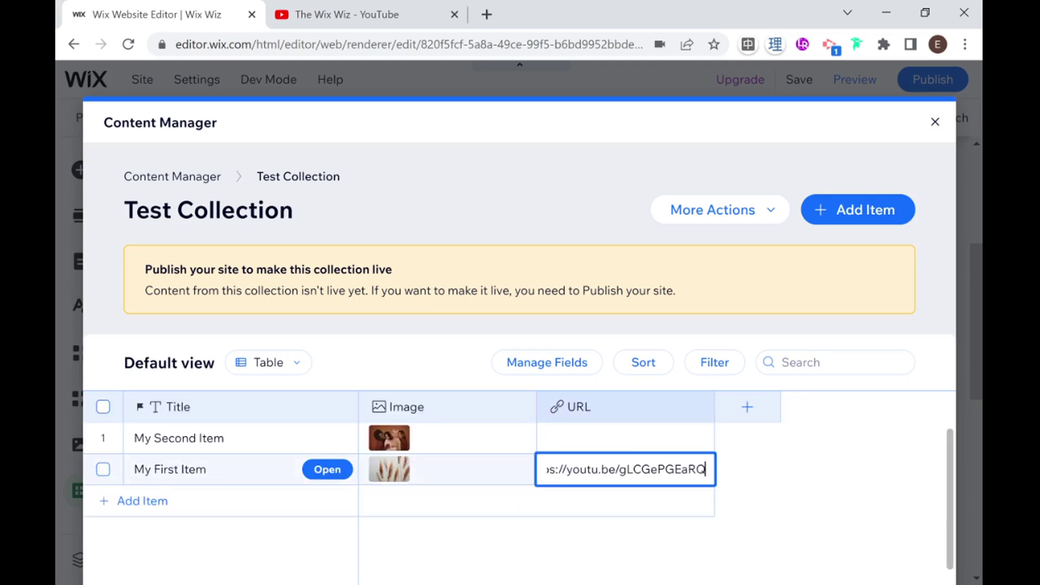
key("Return")
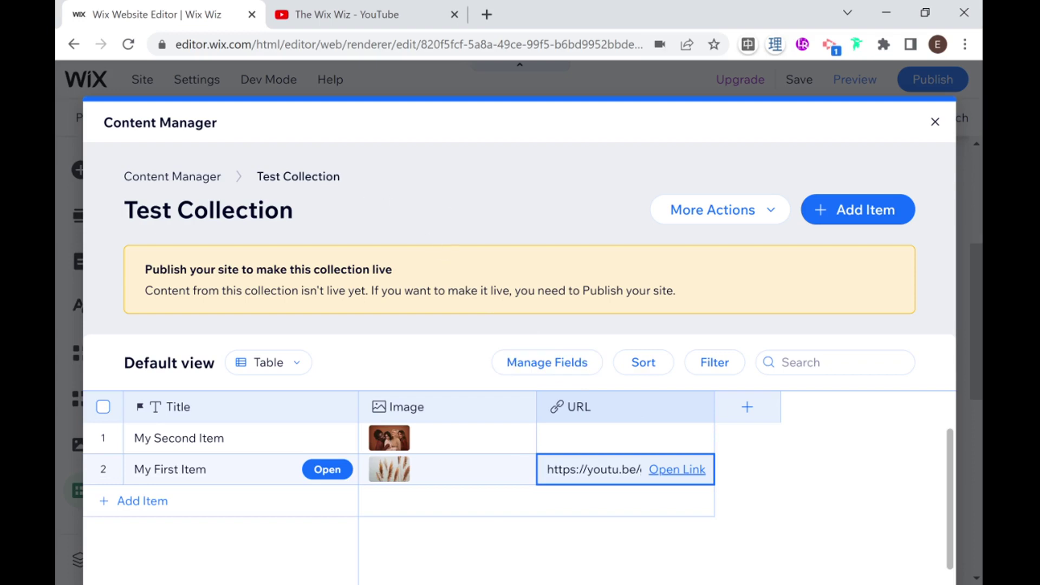
left_click(935, 125)
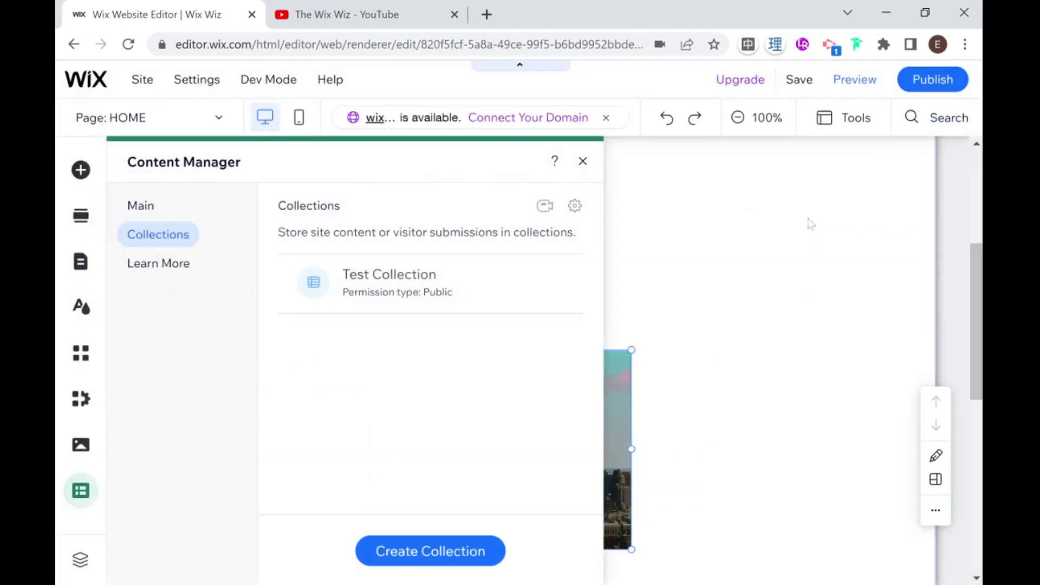
left_click(583, 162)
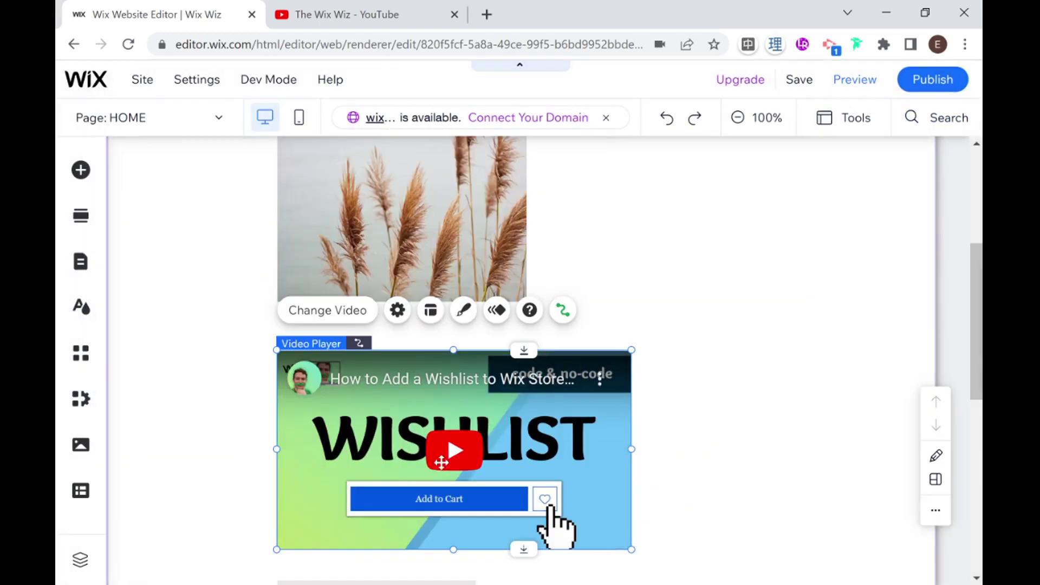
scroll(548, 488, "down", 1)
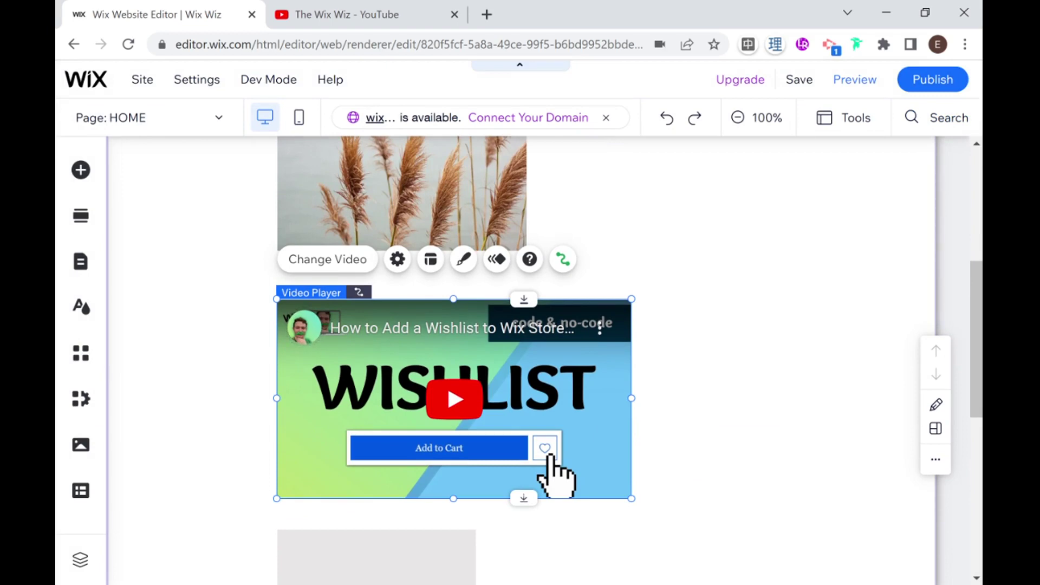
scroll(673, 434, "up", 2)
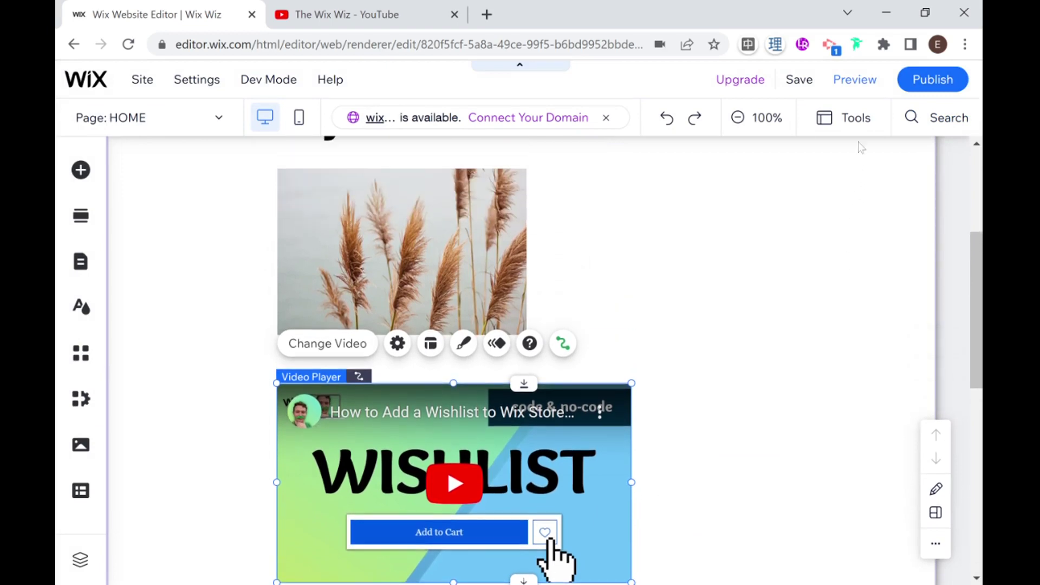
Preview the page, test the link on the pampas grass image, and close the YouTube tab it opens.
left_click(861, 80)
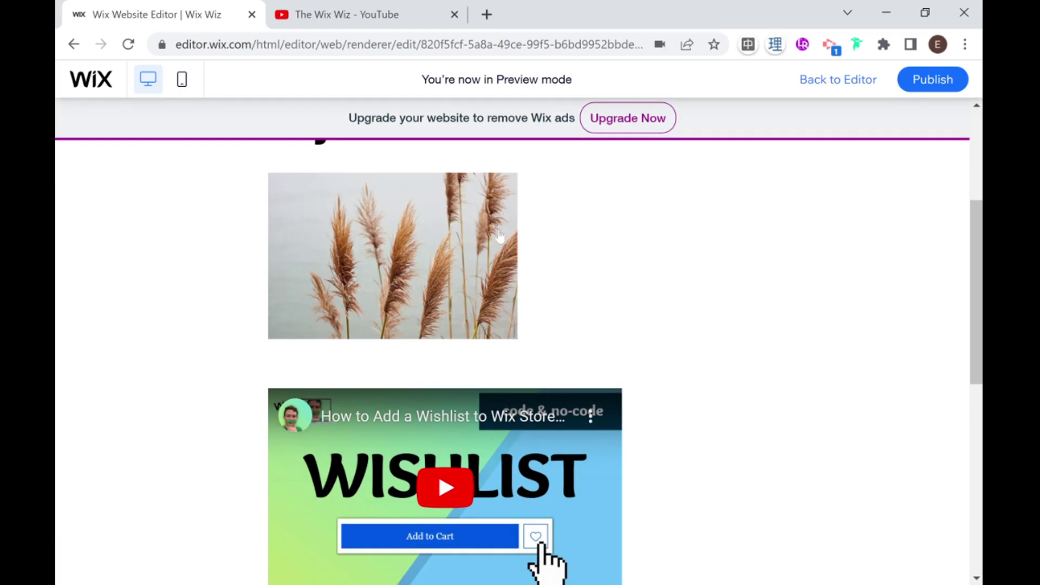
left_click(436, 238)
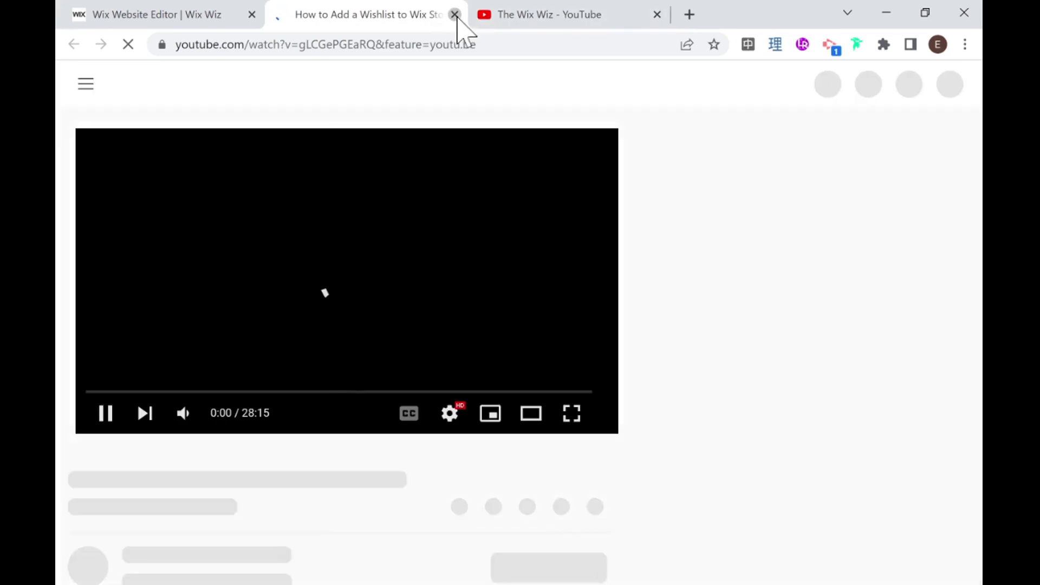
left_click(454, 15)
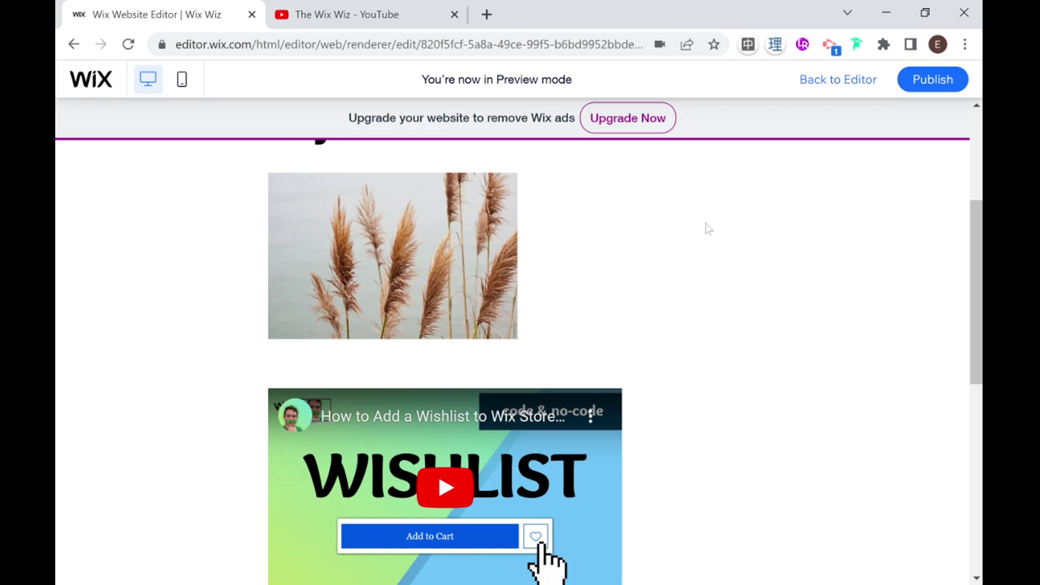
Inspect the pampas grass image's HTML in the browser's developer tools to check its alt text, and close the tools.
key("ctrl+shift+i")
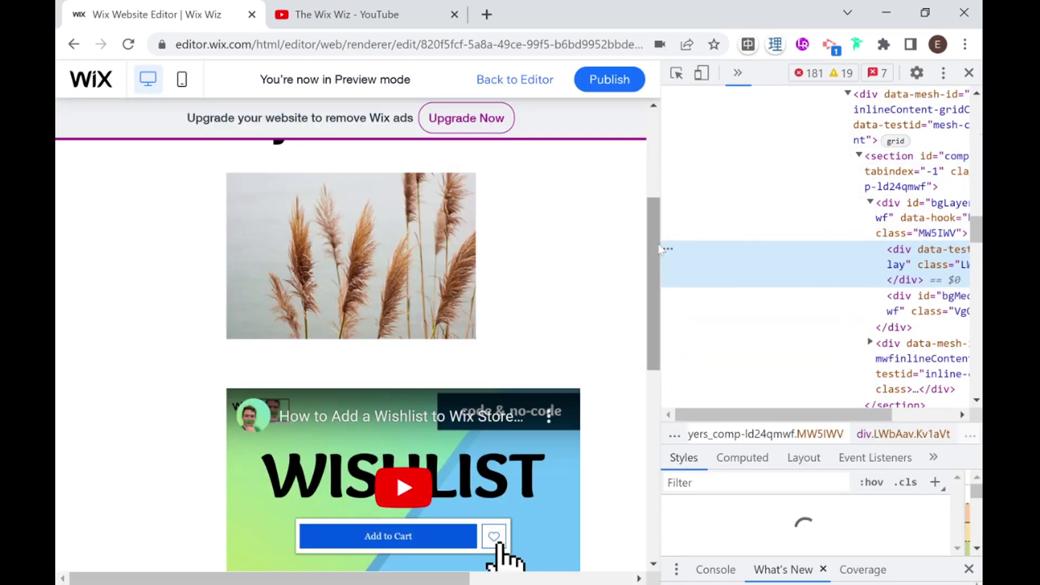
left_click_drag(659, 249, 609, 249)
left_click(394, 267)
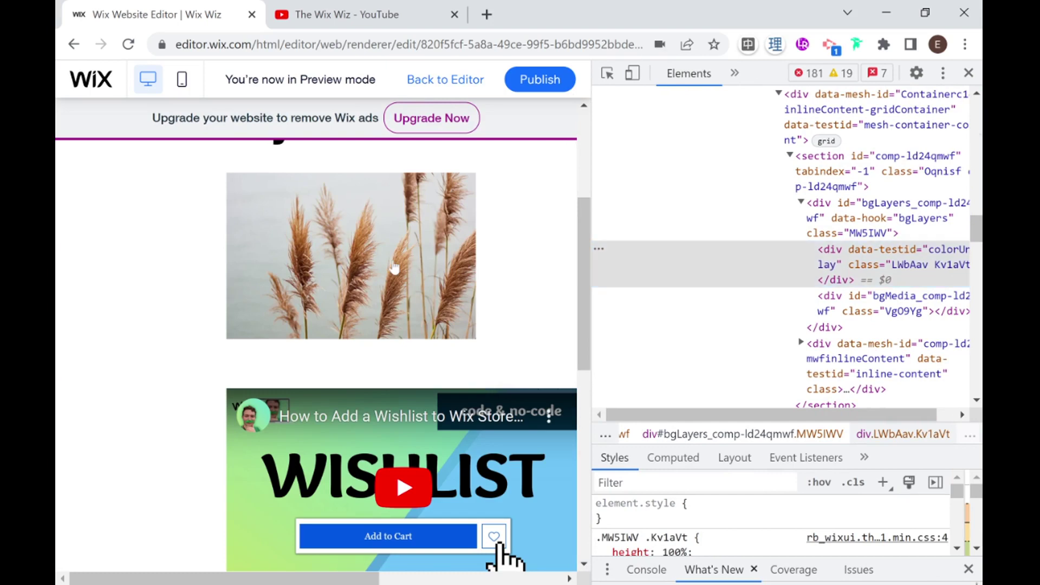
left_click(458, 335)
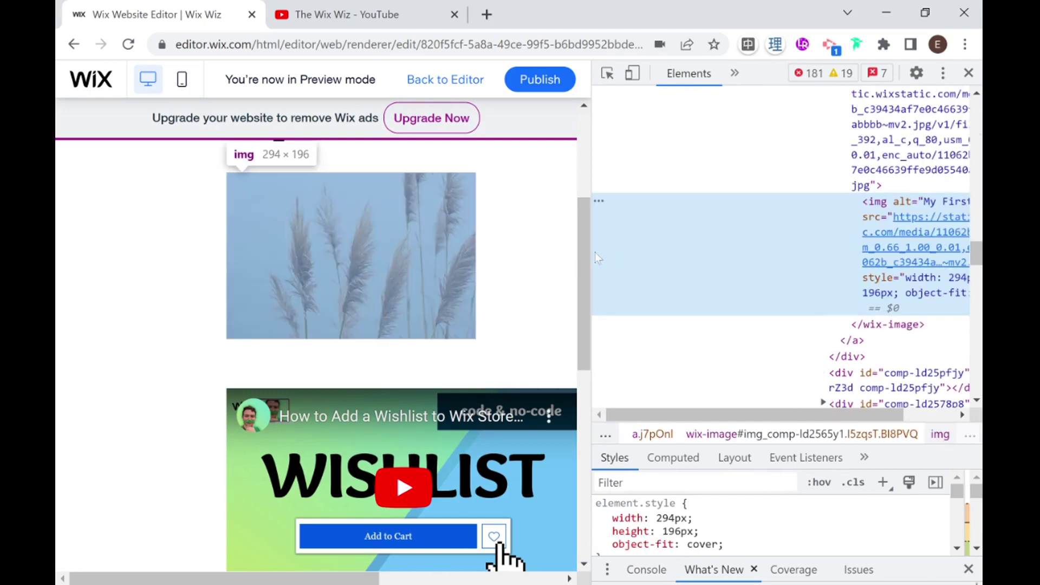
left_click_drag(595, 257, 454, 259)
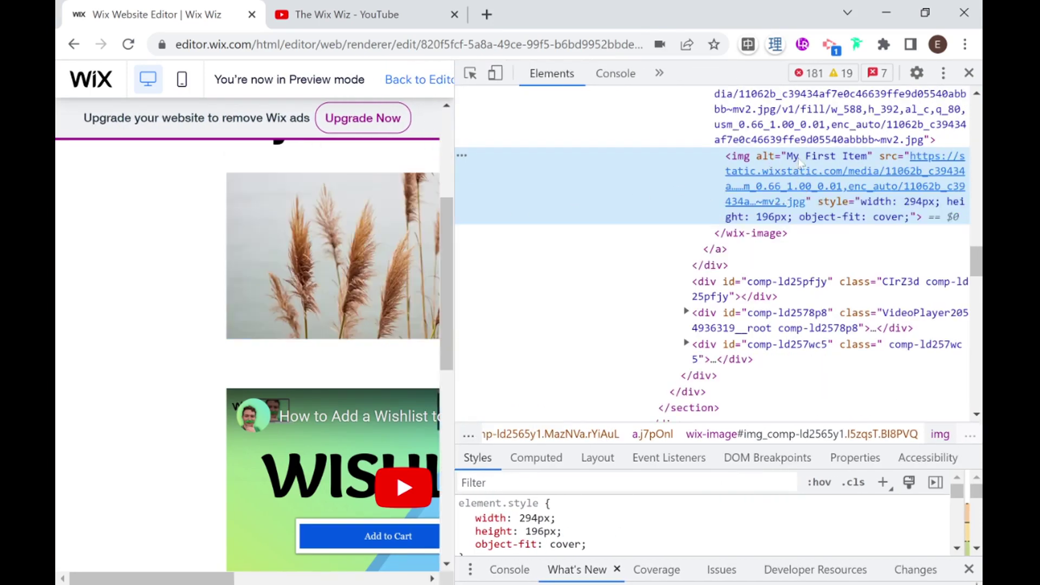
mouse_move(854, 165)
left_click(969, 73)
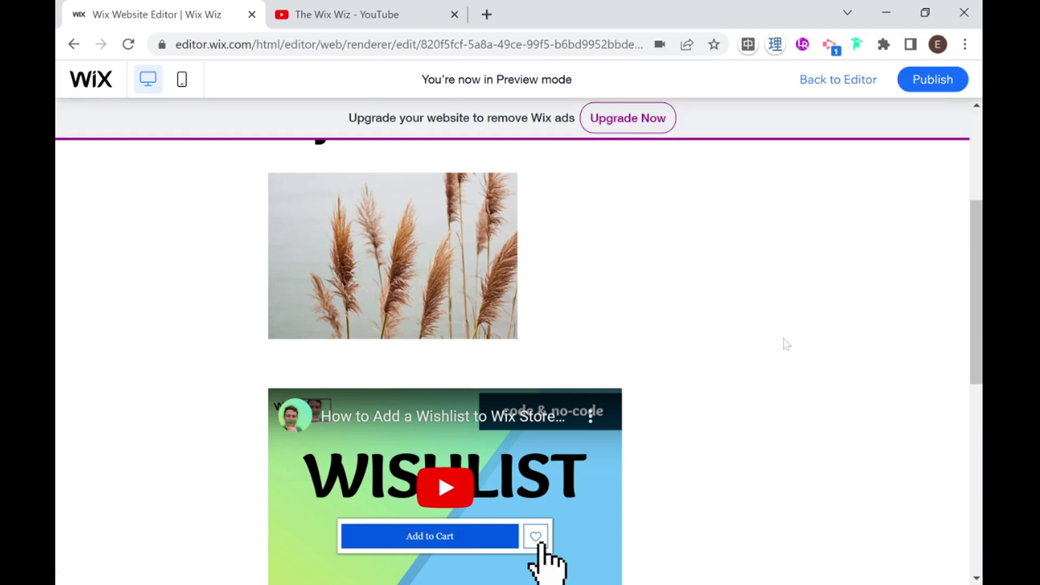
Look over the heading, image and video in the page preview and return to the editor.
scroll(784, 344, "up", 3)
scroll(587, 319, "down", 2)
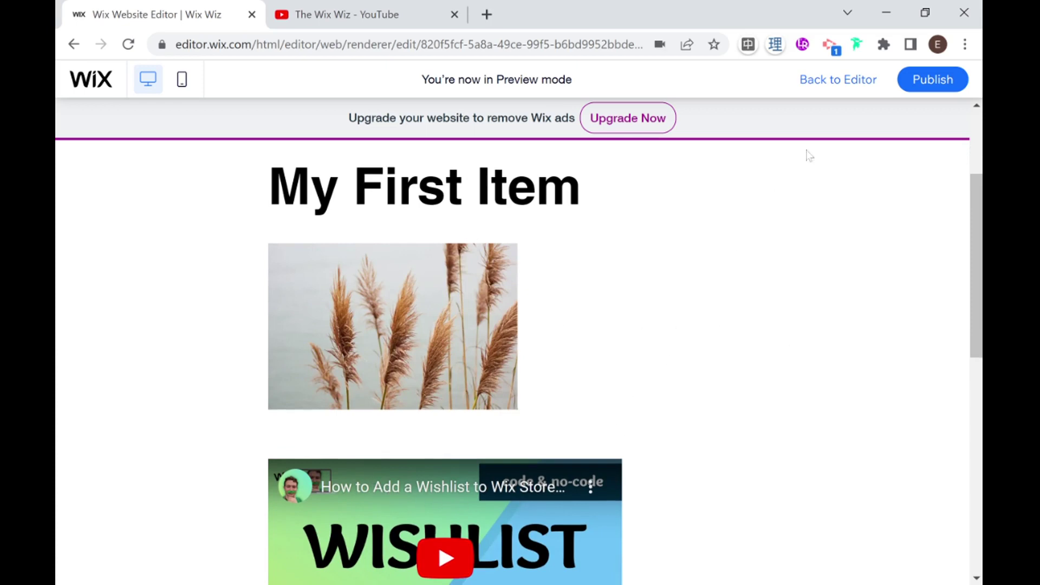
left_click(845, 87)
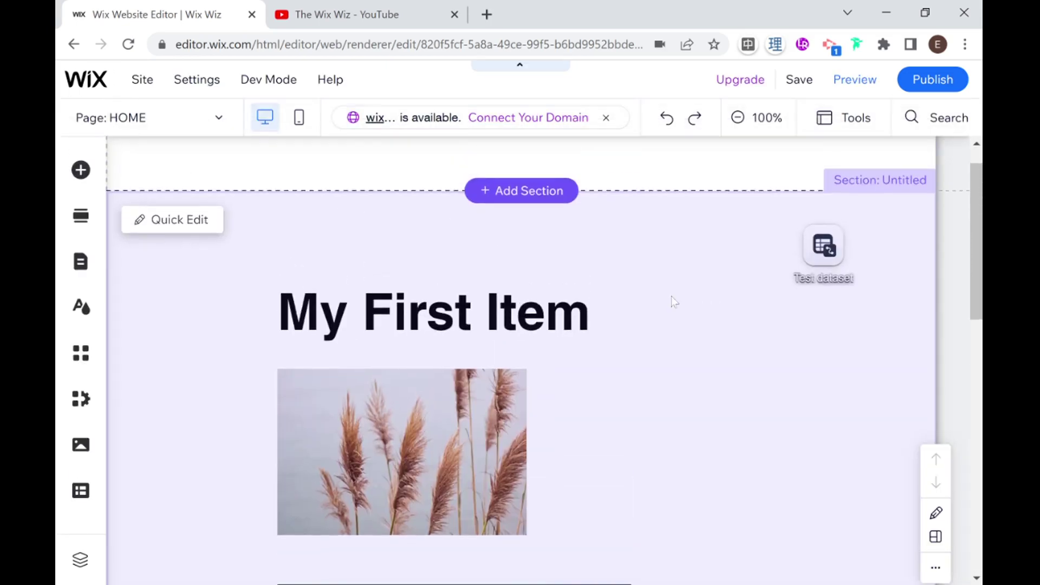
scroll(673, 302, "down", 1)
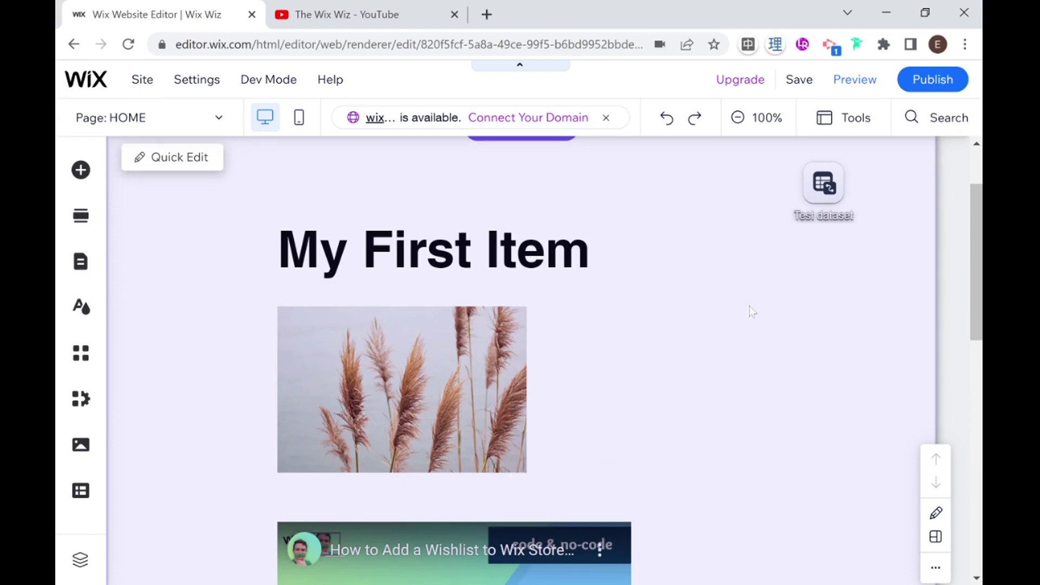
scroll(752, 312, "up", 1)
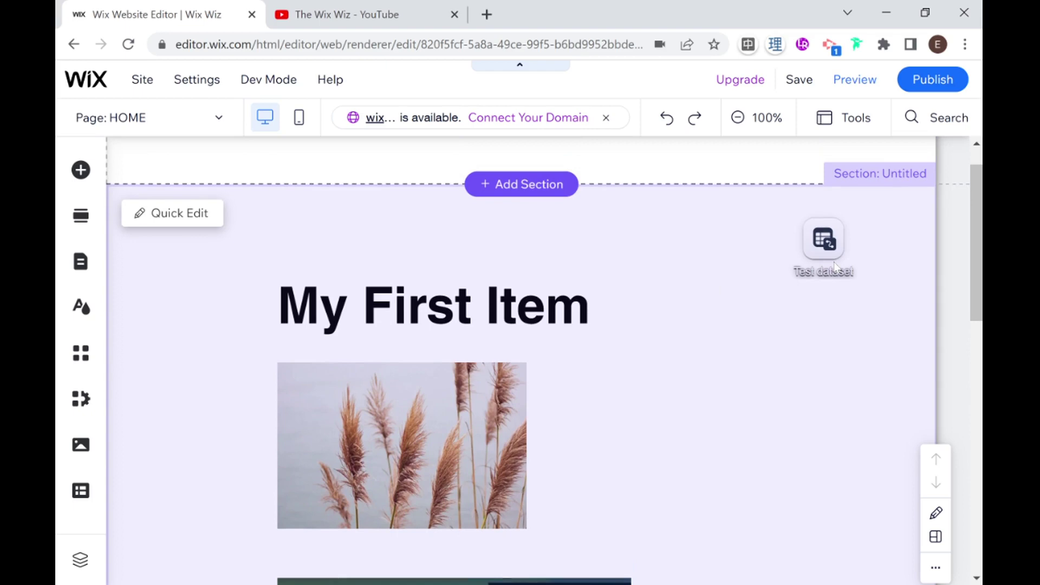
scroll(680, 274, "down", 1)
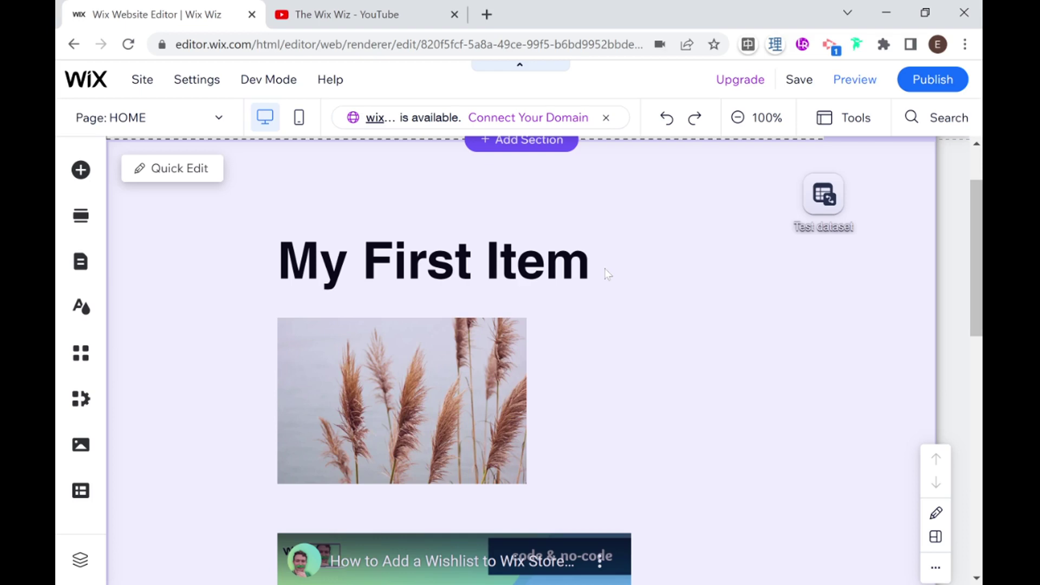
scroll(564, 310, "down", 1)
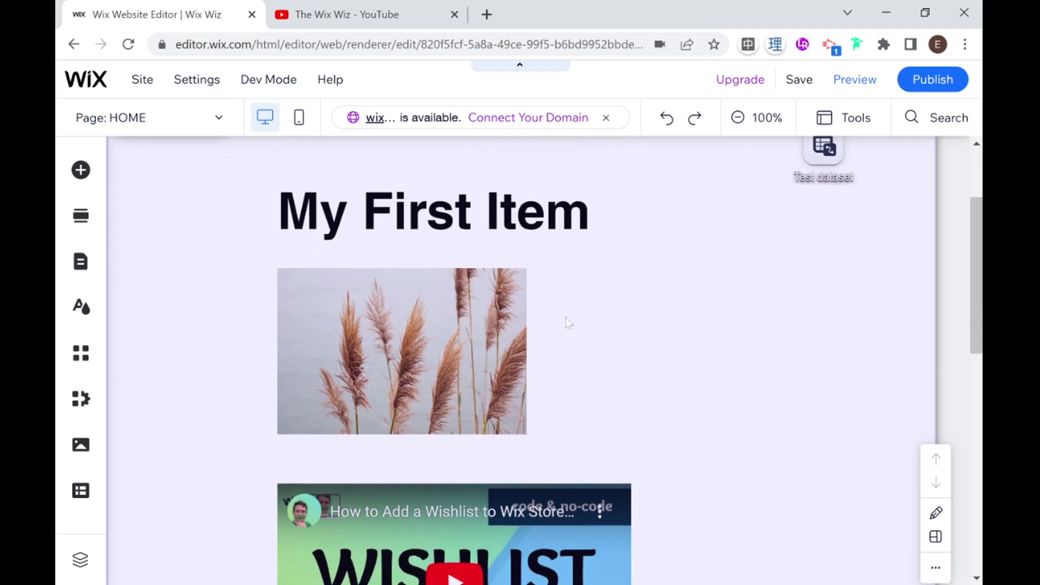
scroll(654, 321, "down", 3)
scroll(725, 347, "up", 3)
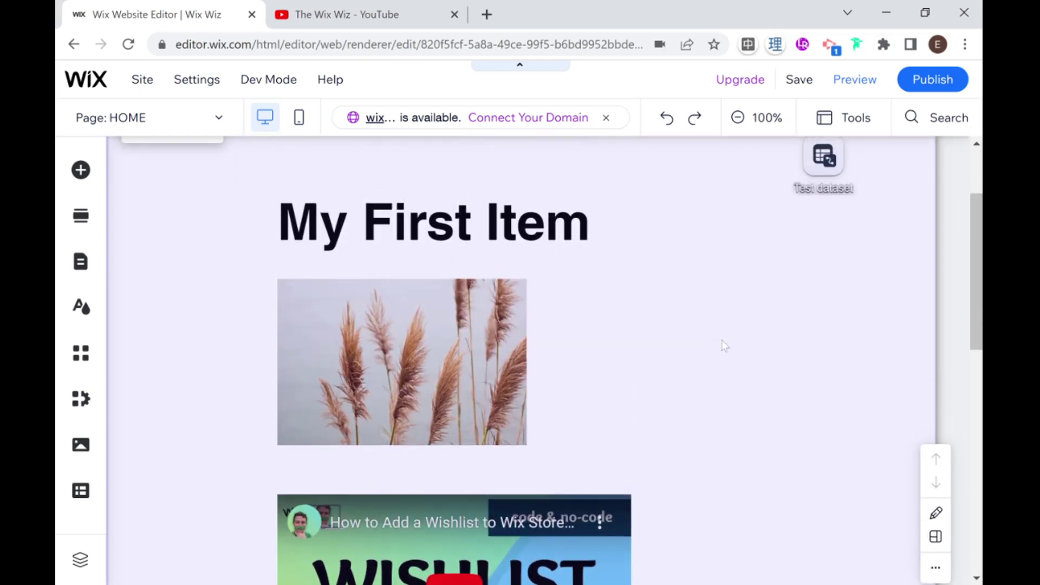
scroll(769, 314, "up", 1)
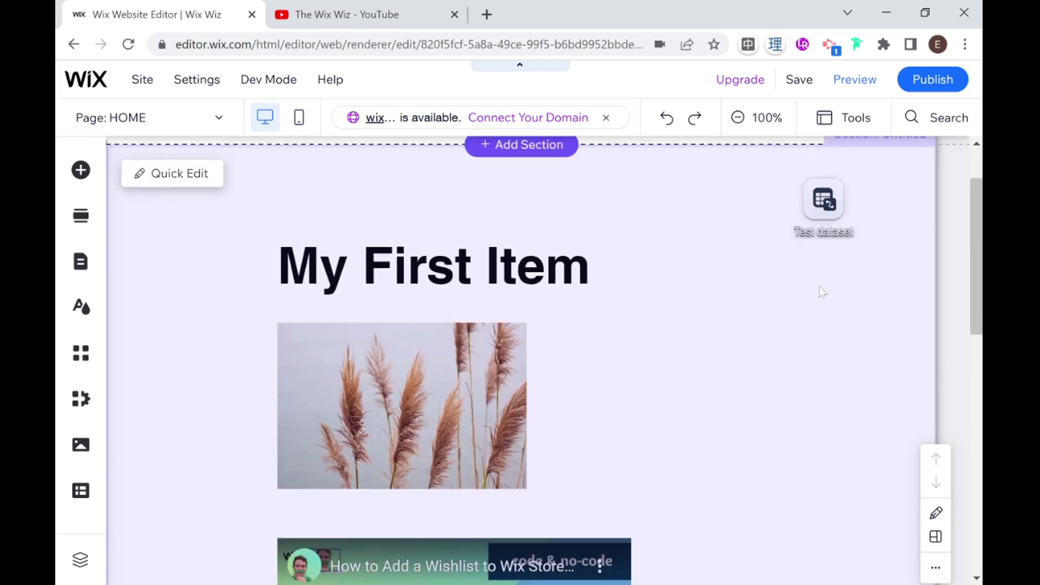
left_click(823, 292)
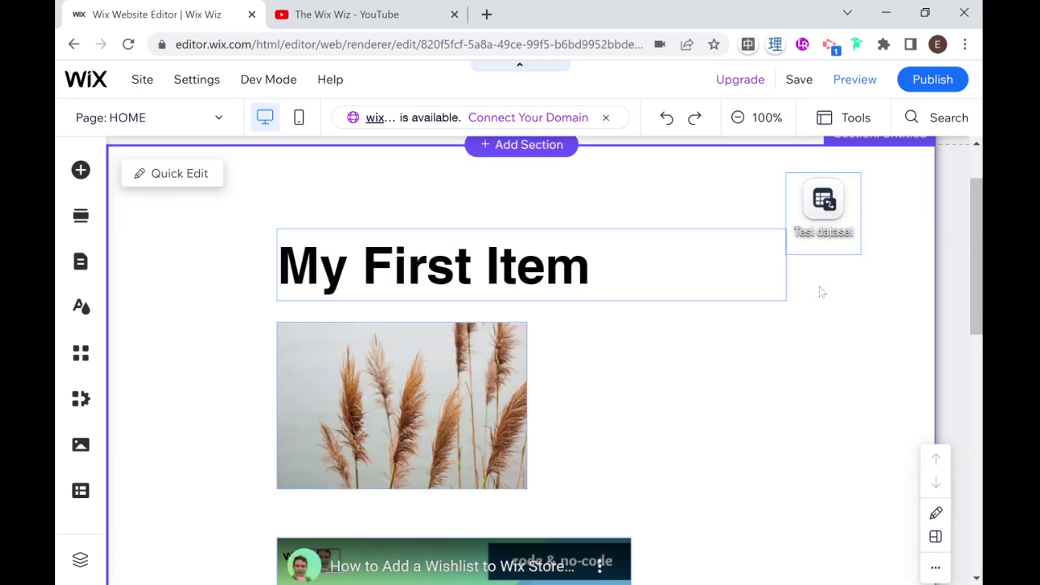